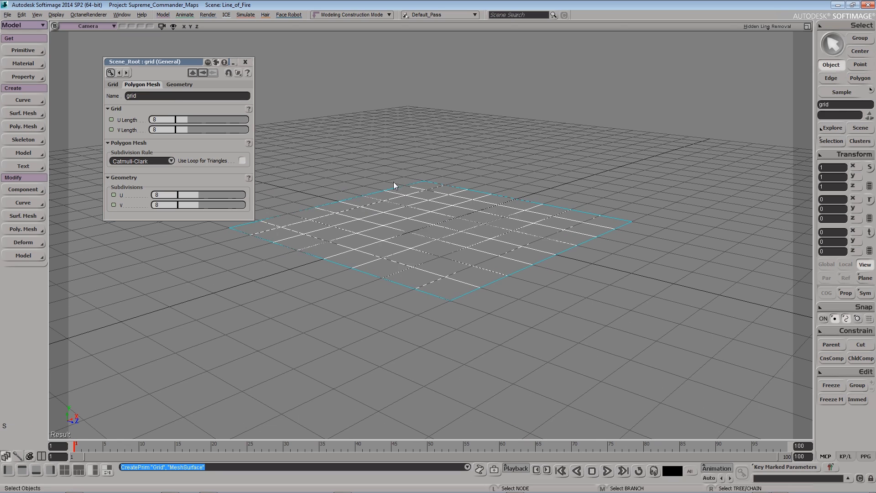
Rename the new polygon mesh grid as Zero
{"action": "left_click_drag", "start_coordinate": [157, 72], "coordinate": [130, 66]}
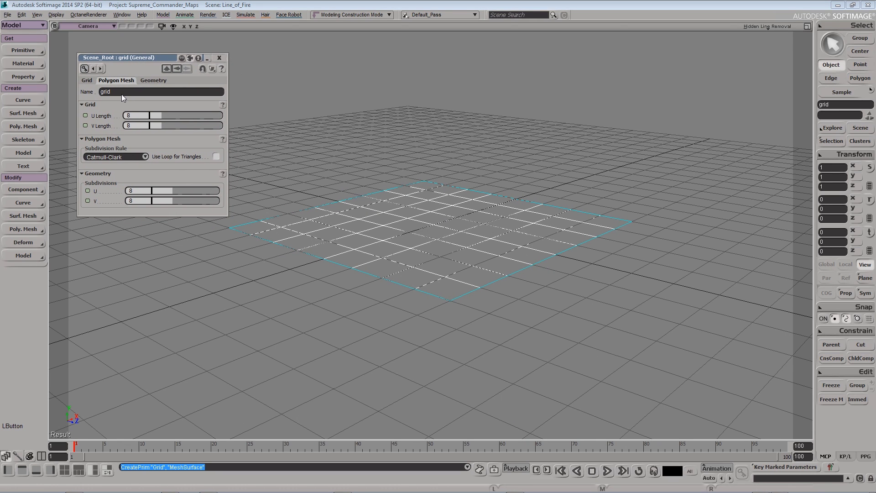
{"action": "type", "text": "Zero"}
{"action": "key", "text": "Return"}
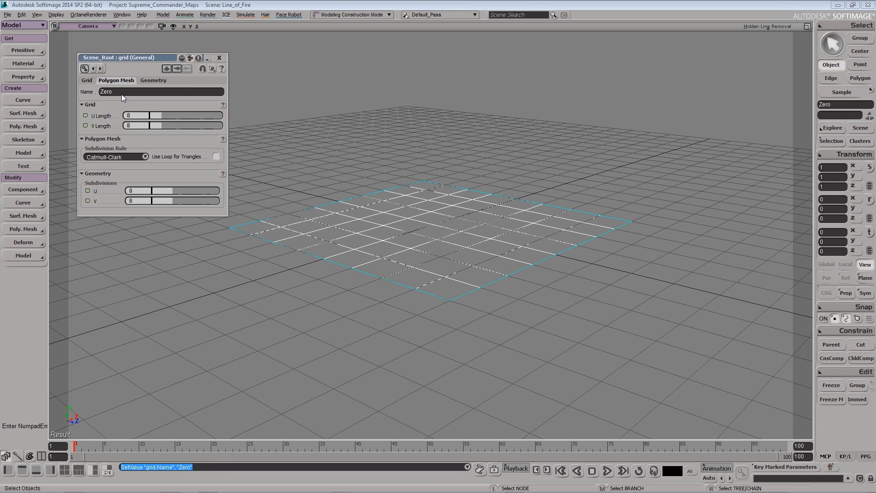
Duplicate the Zero grid, raise the copy about 0.52 units along Y and rename it Water
{"action": "key", "text": "ctrl+d"}
{"action": "key", "text": "v"}
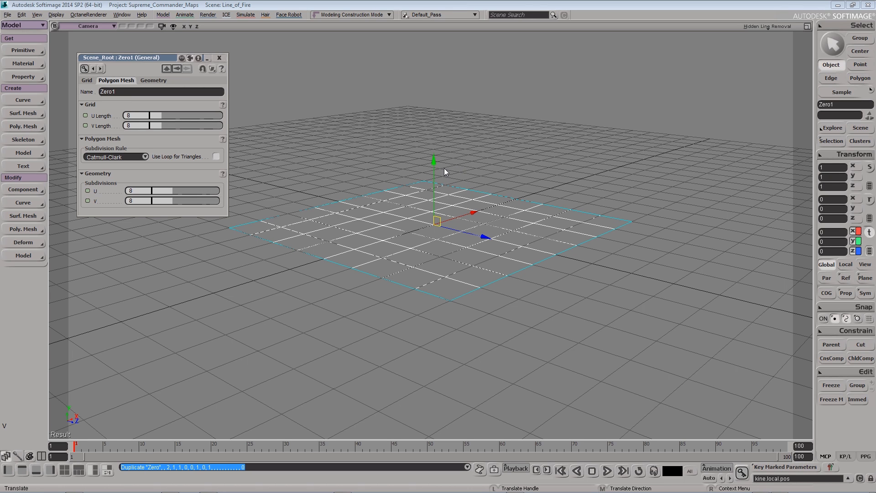
{"action": "left_click_drag", "start_coordinate": [434, 171], "coordinate": [378, 156]}
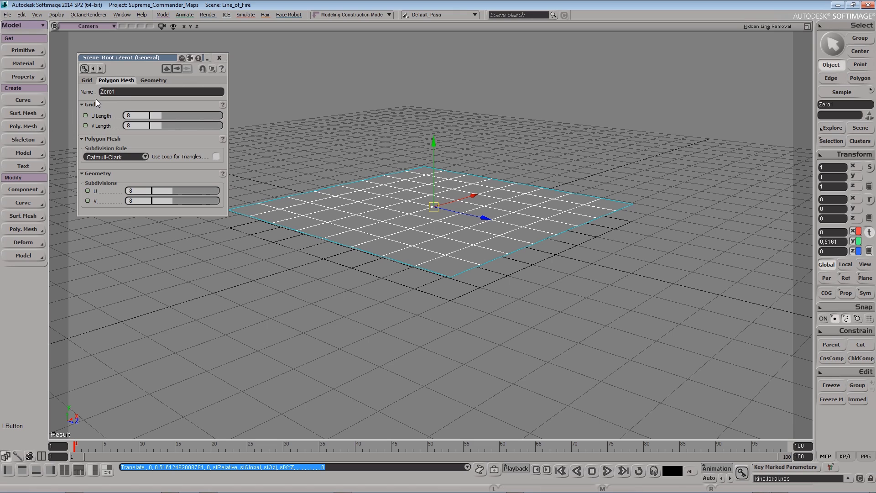
{"action": "double_click", "coordinate": [117, 91]}
{"action": "type", "text": "Water"}
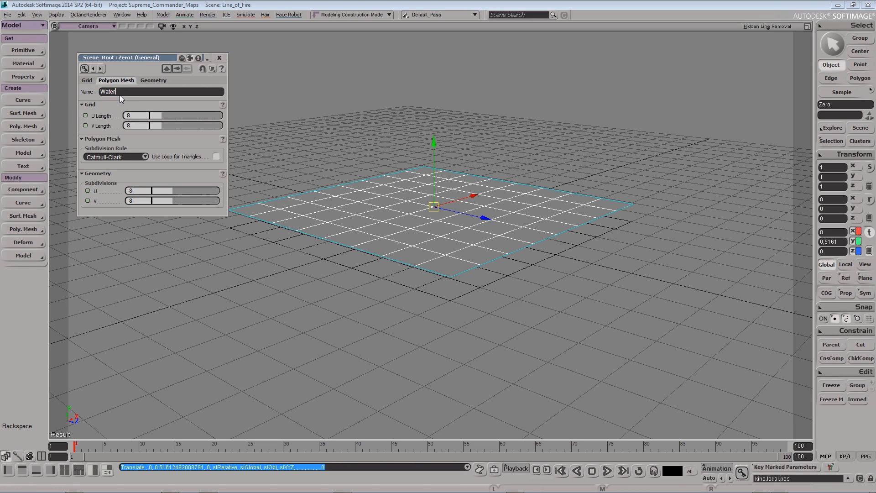
{"action": "key", "text": "Return"}
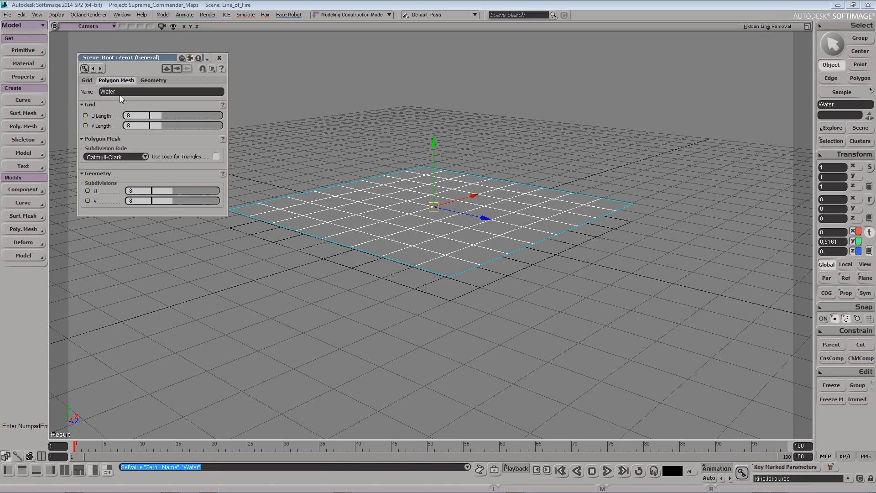
Duplicate the Water grid, rename the copy One and close its properties
{"action": "key", "text": "ctrl+d"}
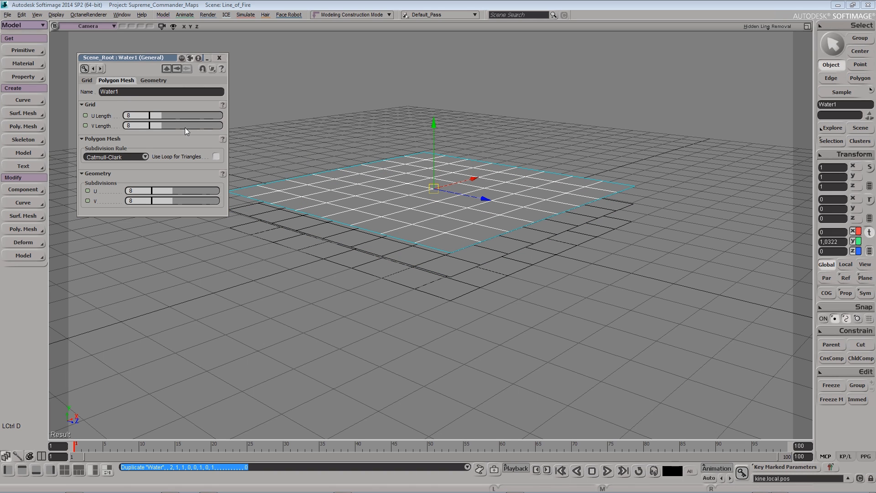
{"action": "double_click", "coordinate": [123, 93]}
{"action": "type", "text": "One"}
{"action": "key", "text": "KP_Enter"}
{"action": "left_click", "coordinate": [219, 58]}
Set the One grid's Y position to 1
{"action": "key", "text": "s"}
{"action": "right_click_drag", "start_coordinate": [413, 223], "coordinate": [421, 199]}
{"action": "left_click_drag", "start_coordinate": [433, 171], "coordinate": [434, 160]}
{"action": "left_click", "coordinate": [842, 242]}
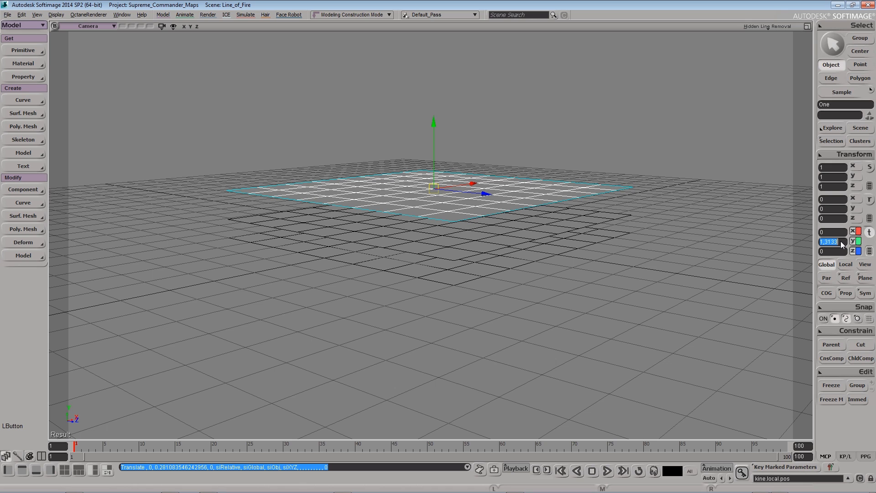
{"action": "type", "text": "1"}
{"action": "key", "text": "Return"}
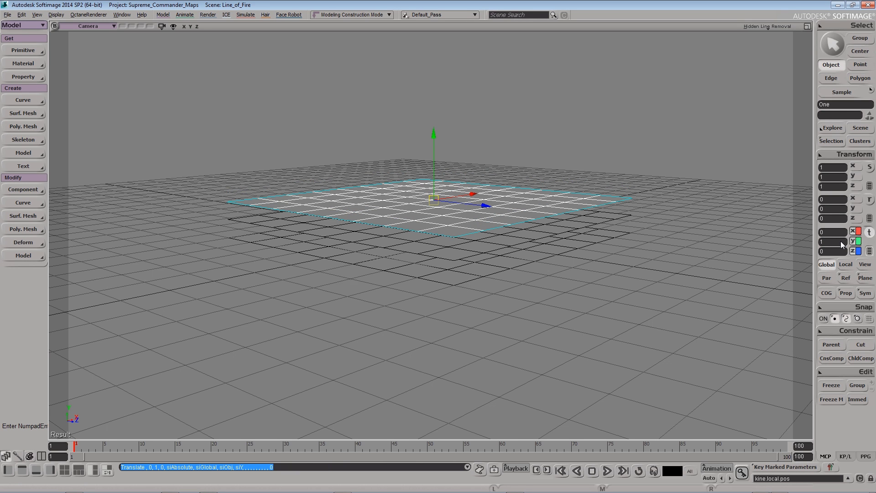
Select the Water grid and set its Y position to 0,196
{"action": "key", "text": "s"}
{"action": "right_click_drag", "start_coordinate": [527, 245], "coordinate": [512, 230]}
{"action": "key", "text": "space"}
{"action": "left_click", "coordinate": [475, 231]}
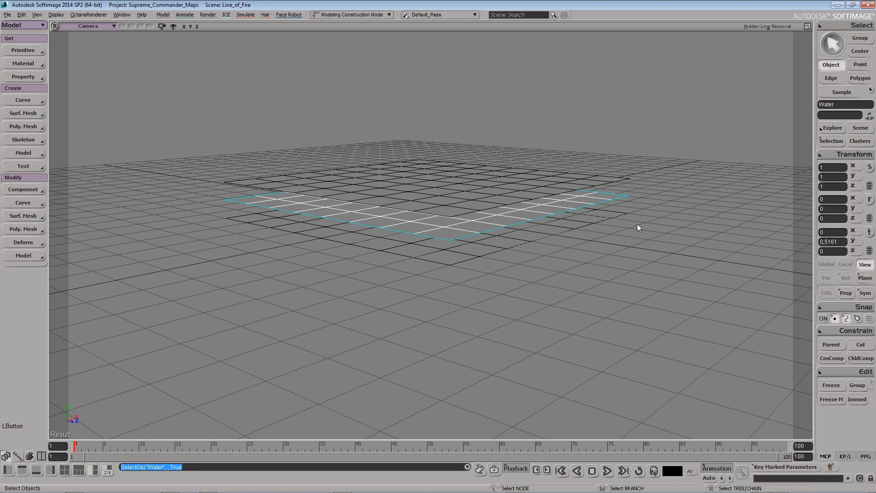
{"action": "left_click", "coordinate": [839, 245]}
{"action": "type", "text": "0"}
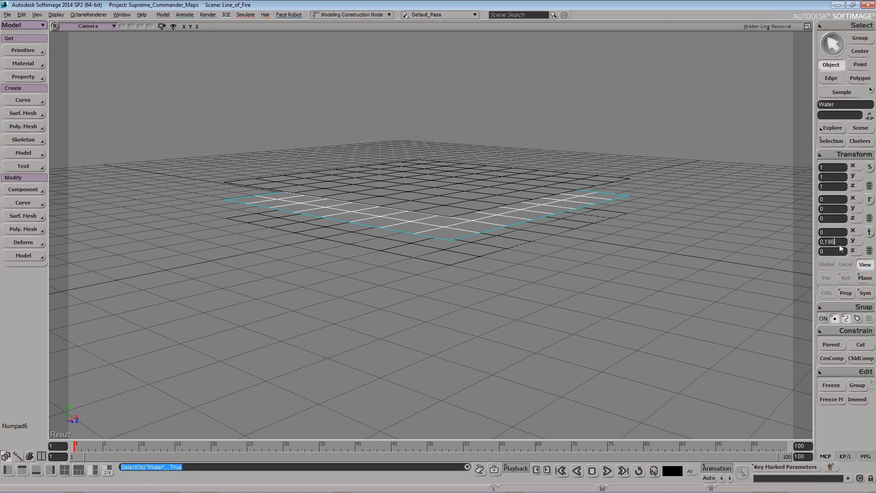
{"action": "key", "text": "Return"}
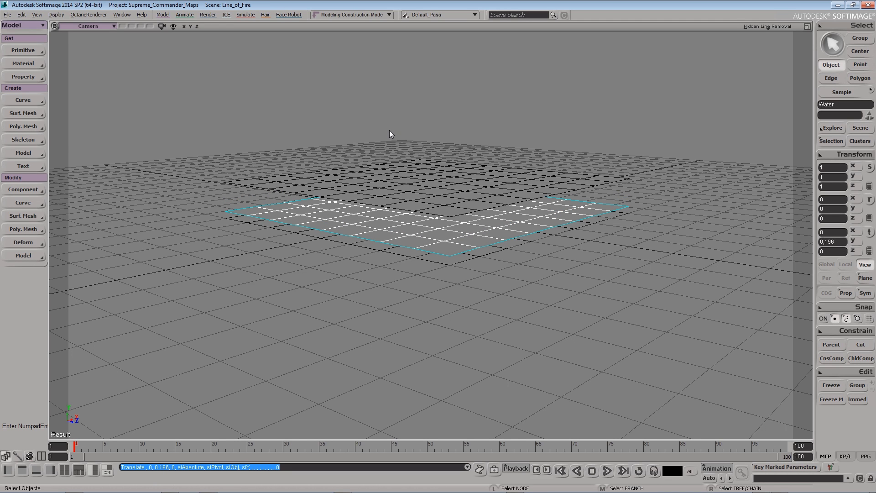
Hide the viewport's floor grid and clear the selection
{"action": "key", "text": "s"}
{"action": "middle_click_drag", "start_coordinate": [401, 198], "coordinate": [453, 195]}
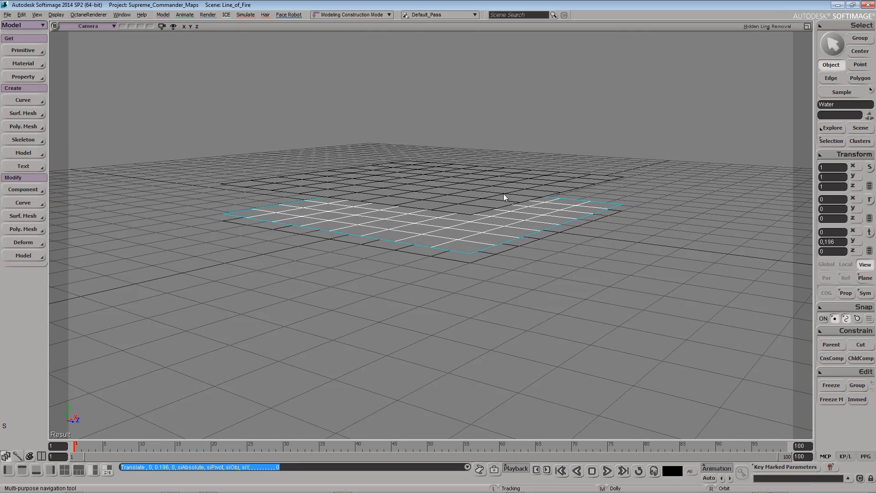
{"action": "middle_click_drag", "start_coordinate": [572, 203], "coordinate": [441, 219]}
{"action": "right_click_drag", "start_coordinate": [444, 254], "coordinate": [451, 218]}
{"action": "middle_click_drag", "start_coordinate": [451, 218], "coordinate": [425, 259]}
{"action": "key", "text": "g"}
{"action": "key", "text": "s"}
{"action": "left_click", "coordinate": [290, 270]}
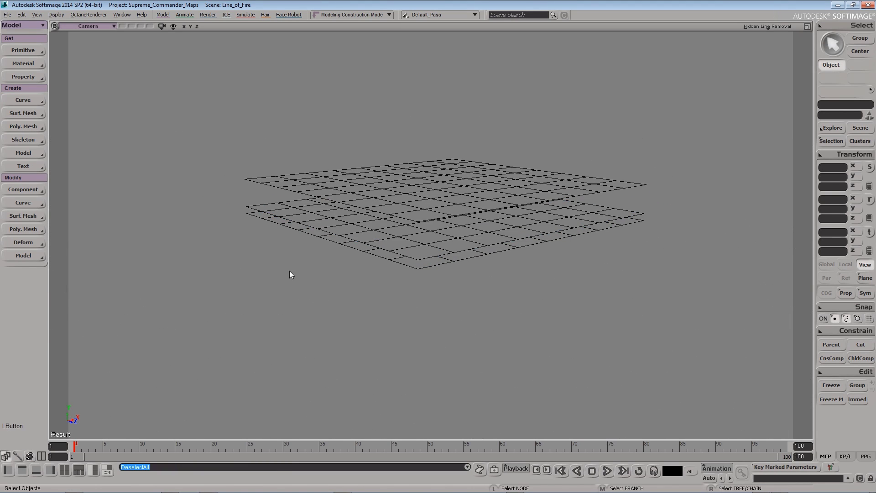
Give the Water grid a dark blue wireframe colour
{"action": "left_click", "coordinate": [30, 457]}
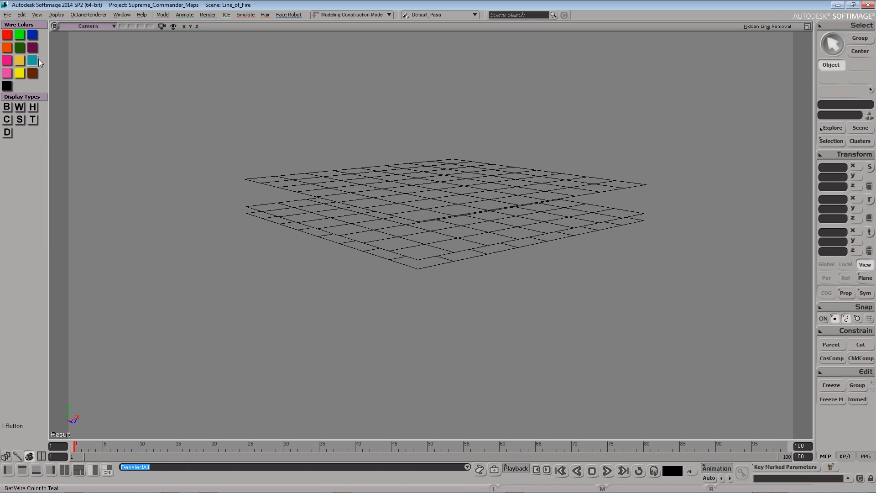
{"action": "left_click", "coordinate": [32, 37]}
{"action": "left_click", "coordinate": [248, 206]}
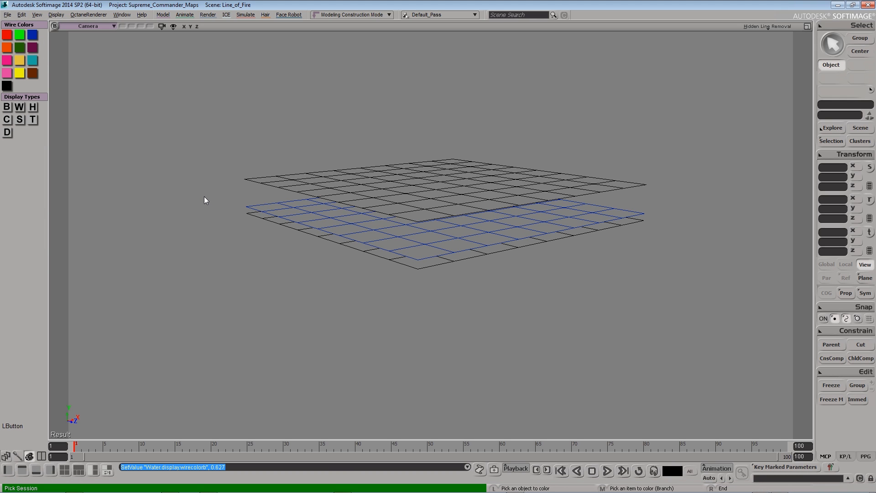
Select the One grid and hide it
{"action": "key", "text": "s"}
{"action": "left_click_drag", "start_coordinate": [237, 212], "coordinate": [250, 212]}
{"action": "right_click_drag", "start_coordinate": [269, 190], "coordinate": [274, 191]}
{"action": "left_click_drag", "start_coordinate": [277, 190], "coordinate": [277, 192]}
{"action": "left_click", "coordinate": [320, 189]}
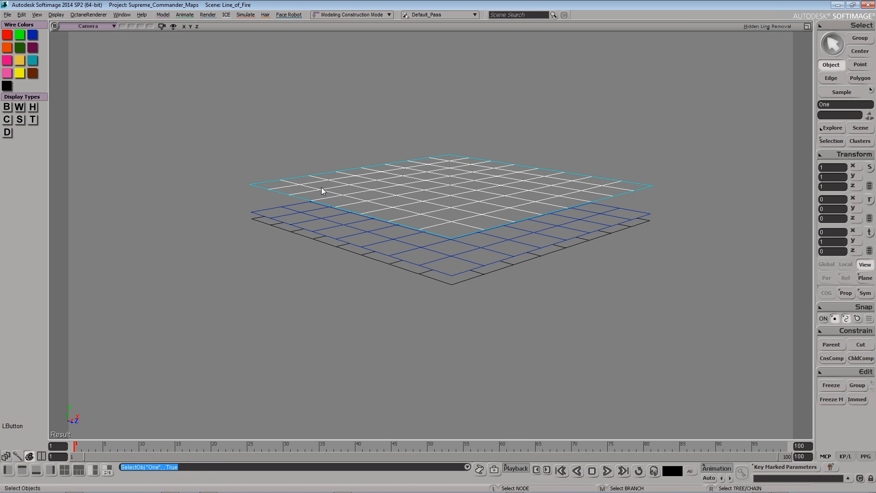
{"action": "key", "text": "h"}
{"action": "key", "text": "s"}
{"action": "right_click_drag", "start_coordinate": [357, 225], "coordinate": [303, 245]}
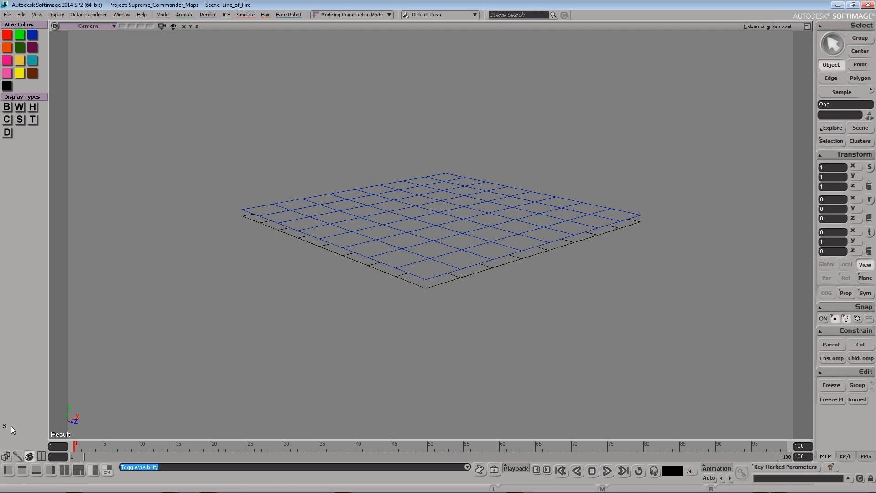
Create a polygon mesh cube with length 1 and close its properties
{"action": "left_click", "coordinate": [6, 456]}
{"action": "left_click", "coordinate": [198, 132]}
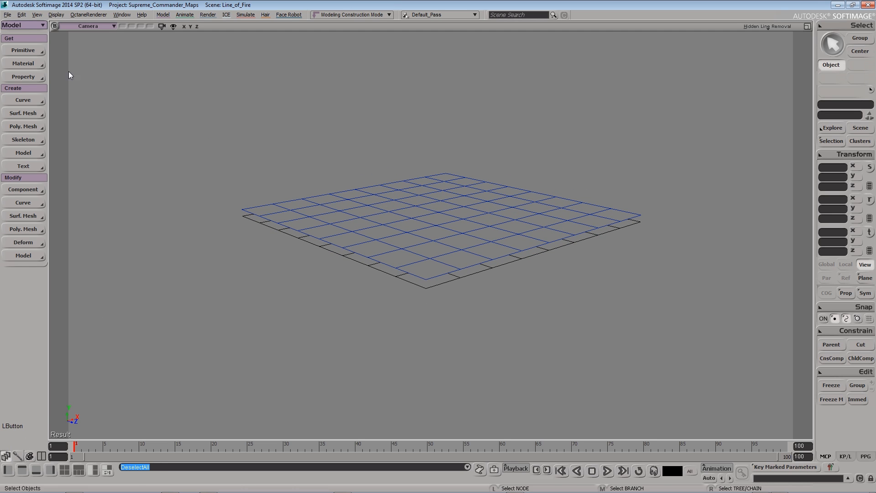
{"action": "left_click", "coordinate": [24, 51]}
{"action": "mouse_move", "coordinate": [97, 68]}
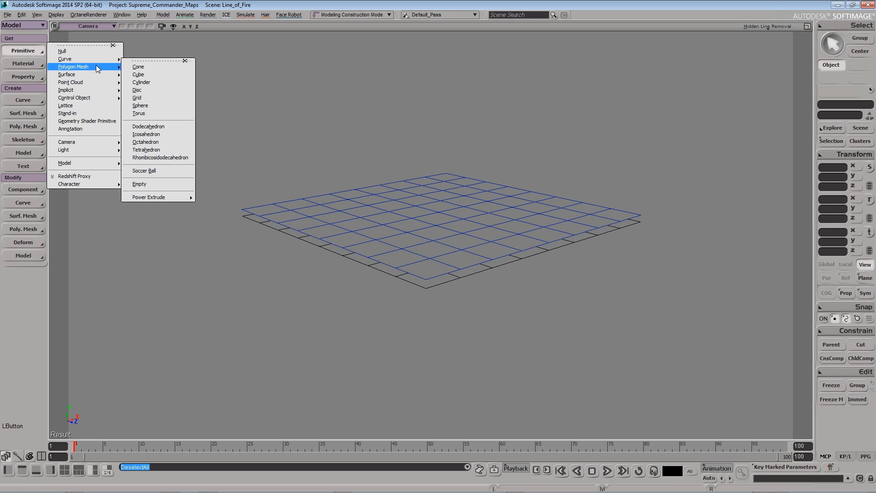
{"action": "left_click", "coordinate": [142, 74]}
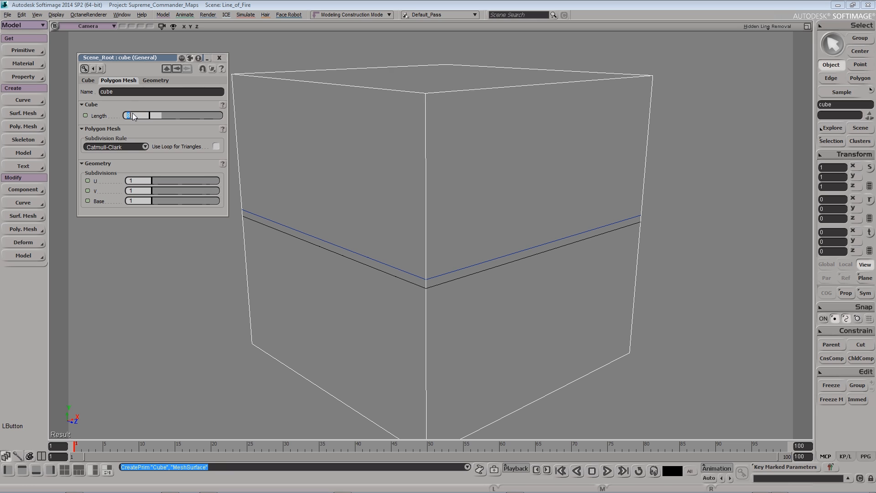
{"action": "type", "text": "1"}
{"action": "key", "text": "Return"}
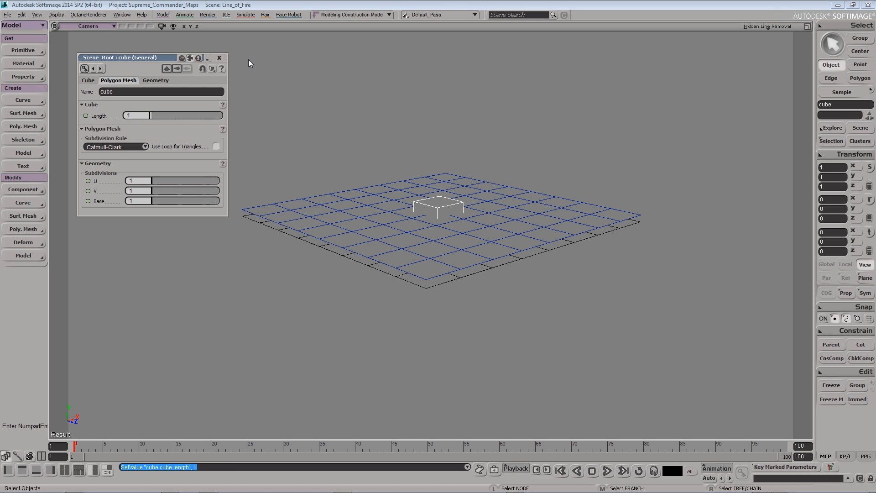
{"action": "key", "text": "Escape"}
Move the cube out past the grids' front edge and relocate its transform pivot to a bottom corner
{"action": "key", "text": "s"}
{"action": "right_click_drag", "start_coordinate": [534, 226], "coordinate": [505, 245]}
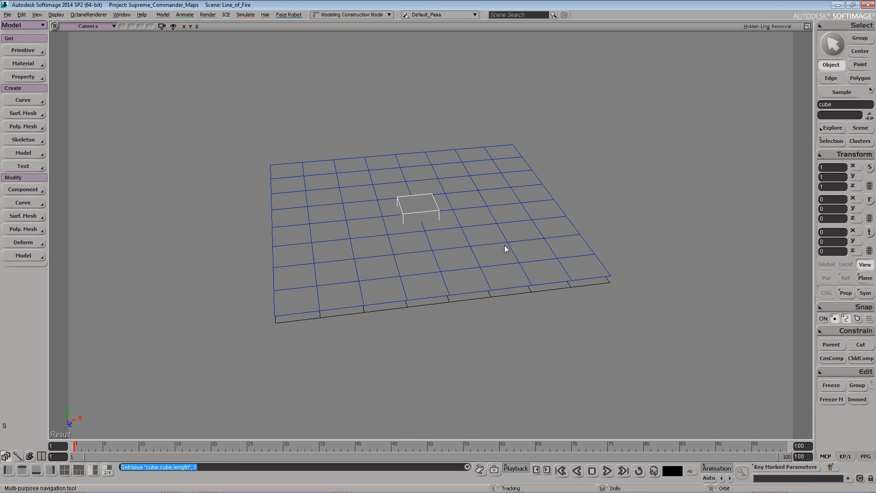
{"action": "key", "text": "v"}
{"action": "left_click_drag", "start_coordinate": [446, 240], "coordinate": [493, 302]}
{"action": "key", "text": "s"}
{"action": "right_click_drag", "start_coordinate": [498, 311], "coordinate": [489, 295]}
{"action": "key", "text": "alt"}
{"action": "left_click", "coordinate": [439, 269], "text": "alt"}
{"action": "left_click_drag", "start_coordinate": [460, 267], "coordinate": [411, 222]}
{"action": "key", "text": "s"}
{"action": "mouse_move", "coordinate": [410, 222]}
{"action": "right_mouse_down"}
{"action": "mouse_move", "coordinate": [420, 273]}
{"action": "mouse_move", "coordinate": [413, 233]}
{"action": "right_mouse_up"}
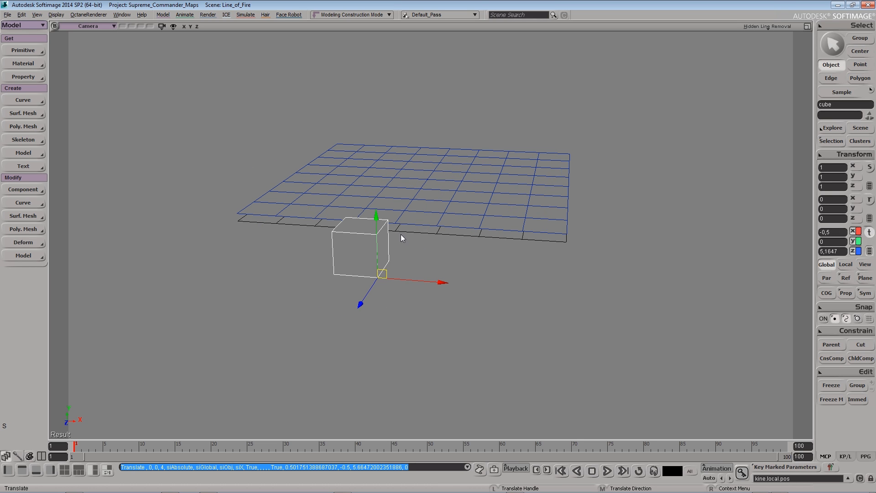
Snap the cube by its bottom corner onto the Zero grid's edge so it fills one border cell
{"action": "left_click_drag", "start_coordinate": [521, 249], "coordinate": [484, 262]}
{"action": "right_click_drag", "start_coordinate": [461, 261], "coordinate": [486, 261]}
{"action": "left_click_drag", "start_coordinate": [486, 261], "coordinate": [481, 247]}
{"action": "middle_click_drag", "start_coordinate": [517, 256], "coordinate": [504, 287]}
{"action": "right_click_drag", "start_coordinate": [505, 286], "coordinate": [536, 293]}
{"action": "left_click_drag", "start_coordinate": [562, 307], "coordinate": [461, 254]}
{"action": "right_click_drag", "start_coordinate": [460, 262], "coordinate": [530, 267]}
{"action": "middle_click_drag", "start_coordinate": [530, 266], "coordinate": [487, 268]}
{"action": "mouse_move", "coordinate": [479, 261]}
{"action": "left_mouse_down"}
{"action": "mouse_move", "coordinate": [473, 267]}
{"action": "mouse_move", "coordinate": [480, 265]}
{"action": "left_mouse_up"}
{"action": "left_click_drag", "start_coordinate": [482, 279], "coordinate": [481, 279]}
{"action": "right_click_drag", "start_coordinate": [481, 280], "coordinate": [484, 281]}
{"action": "left_click_drag", "start_coordinate": [480, 282], "coordinate": [488, 277]}
Extrude the cube's side face along the grid's border by one cell, snapping it to X -2
{"action": "key", "text": "u"}
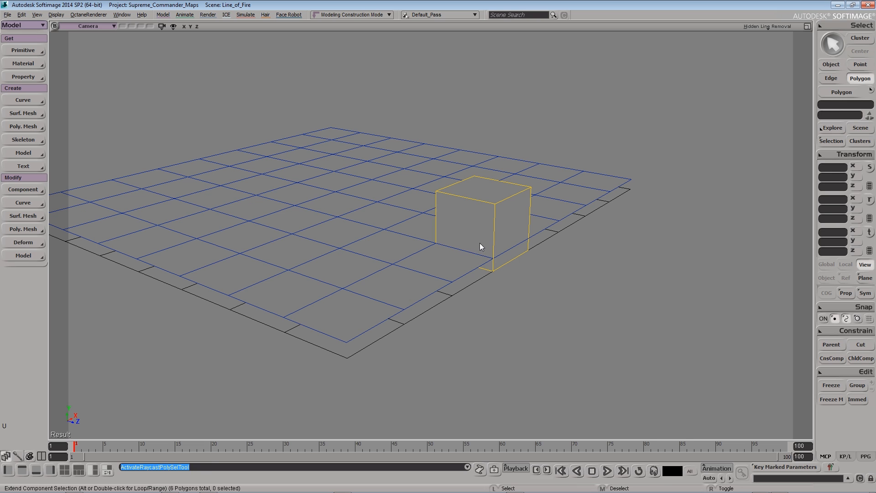
{"action": "left_click", "coordinate": [478, 236]}
{"action": "right_click_drag", "start_coordinate": [522, 278], "coordinate": [489, 275]}
{"action": "key", "text": "ctrl+d"}
{"action": "left_click_drag", "start_coordinate": [458, 252], "coordinate": [414, 311]}
{"action": "key", "text": "s"}
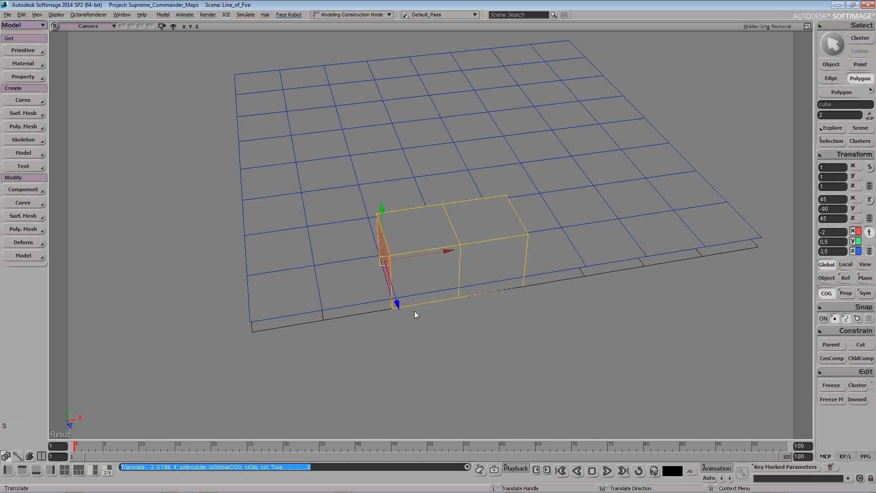
Extrude the same side face by another cell along the border and clear the selection
{"action": "key", "text": "ctrl+d"}
{"action": "left_click_drag", "start_coordinate": [418, 258], "coordinate": [367, 326]}
{"action": "key", "text": "s"}
{"action": "right_click_drag", "start_coordinate": [367, 325], "coordinate": [449, 304]}
{"action": "key", "text": "ctrl+shift+a"}
{"action": "key", "text": "s"}
{"action": "right_click_drag", "start_coordinate": [414, 282], "coordinate": [445, 292]}
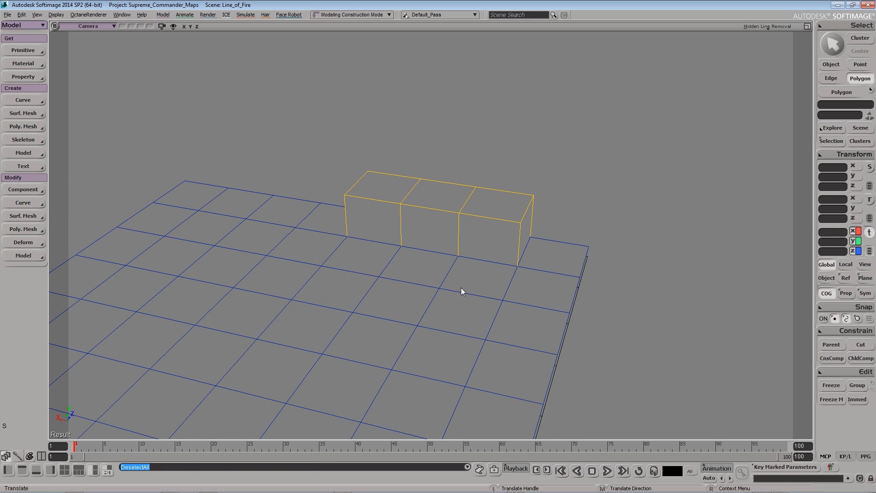
Extrude the inner faces of the two end blocks one cell toward the grid's centre, snapping them to Z 2
{"action": "key", "text": "u"}
{"action": "left_click", "coordinate": [492, 246]}
{"action": "left_click", "coordinate": [374, 230], "text": "shift"}
{"action": "key", "text": "s"}
{"action": "right_click_drag", "start_coordinate": [374, 228], "coordinate": [502, 292]}
{"action": "key", "text": "ctrl+d"}
{"action": "left_click_drag", "start_coordinate": [503, 248], "coordinate": [461, 342]}
{"action": "key", "text": "s"}
{"action": "right_click_drag", "start_coordinate": [461, 342], "coordinate": [445, 310]}
{"action": "left_click_drag", "start_coordinate": [445, 311], "coordinate": [474, 320]}
{"action": "key", "text": "ctrl+d"}
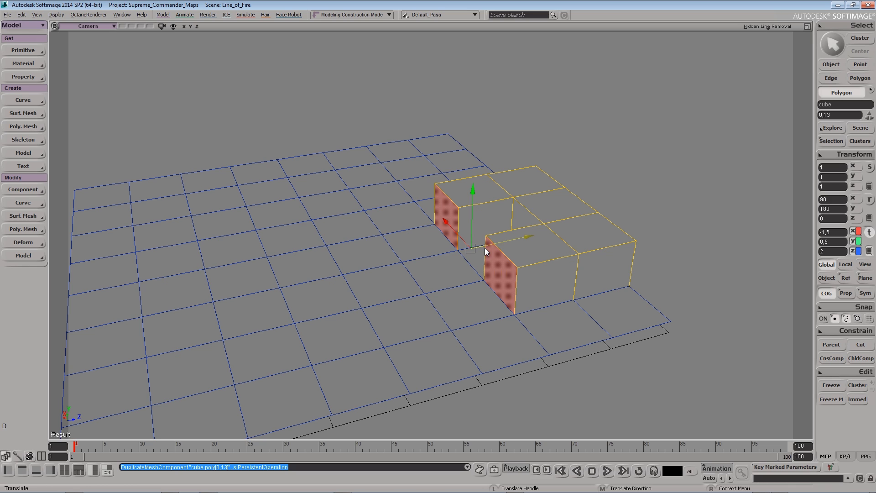
{"action": "left_click_drag", "start_coordinate": [486, 252], "coordinate": [447, 275]}
{"action": "key", "text": "ctrl+z"}
{"action": "key", "text": "ctrl+y"}
{"action": "key", "text": "ctrl+y"}
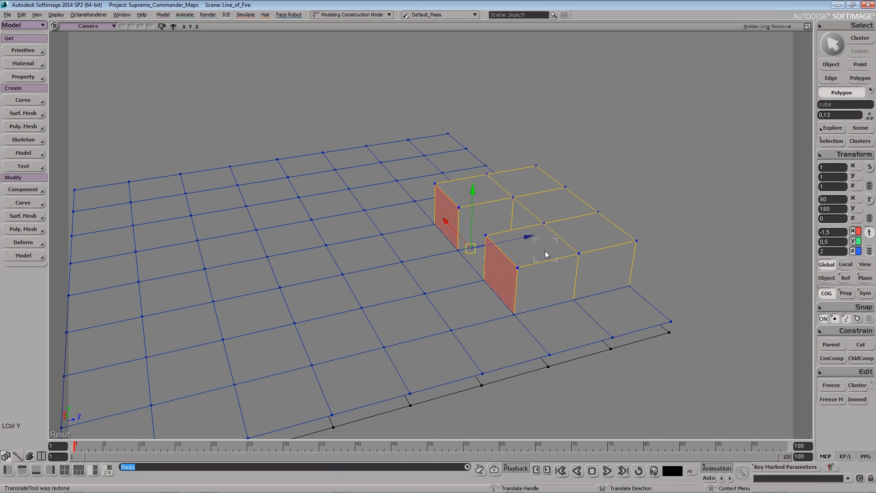
Extrude only one leg's inner end face by another cell toward the grid's centre and clear the selection
{"action": "key", "text": "ctrl+shift+a"}
{"action": "left_click", "coordinate": [456, 229]}
{"action": "key", "text": "ctrl+d"}
{"action": "key", "text": "v"}
{"action": "left_click_drag", "start_coordinate": [471, 218], "coordinate": [438, 261], "text": "ctrl"}
{"action": "key", "text": "plus"}
{"action": "key", "text": "minus"}
{"action": "key", "text": "s"}
{"action": "right_click_drag", "start_coordinate": [438, 262], "coordinate": [508, 267]}
{"action": "left_click", "coordinate": [508, 265]}
{"action": "middle_click_drag", "start_coordinate": [475, 256], "coordinate": [451, 284]}
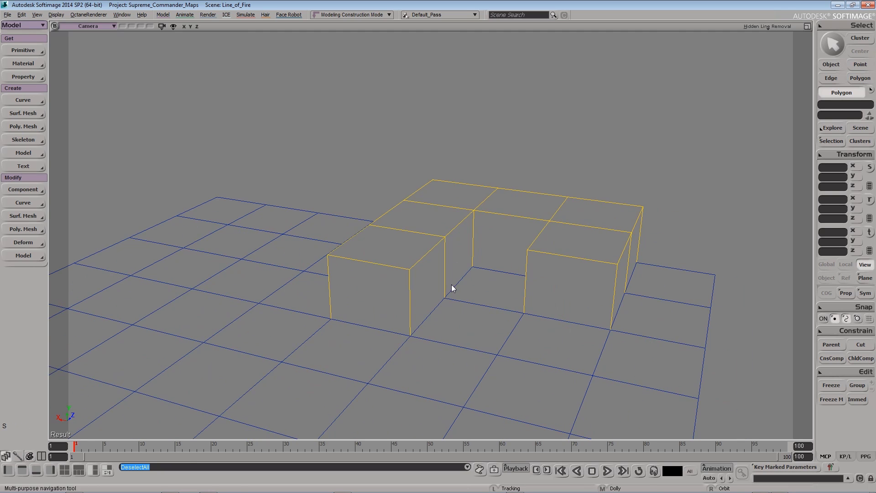
Select the six top faces of the block and snap them down to the Water grid's level
{"action": "left_click", "coordinate": [403, 244]}
{"action": "mouse_move", "coordinate": [403, 243]}
{"action": "left_mouse_down"}
{"action": "mouse_move", "coordinate": [461, 202]}
{"action": "mouse_move", "coordinate": [522, 207]}
{"action": "mouse_move", "coordinate": [578, 244]}
{"action": "left_mouse_up"}
{"action": "right_click_drag", "start_coordinate": [578, 244], "coordinate": [549, 283]}
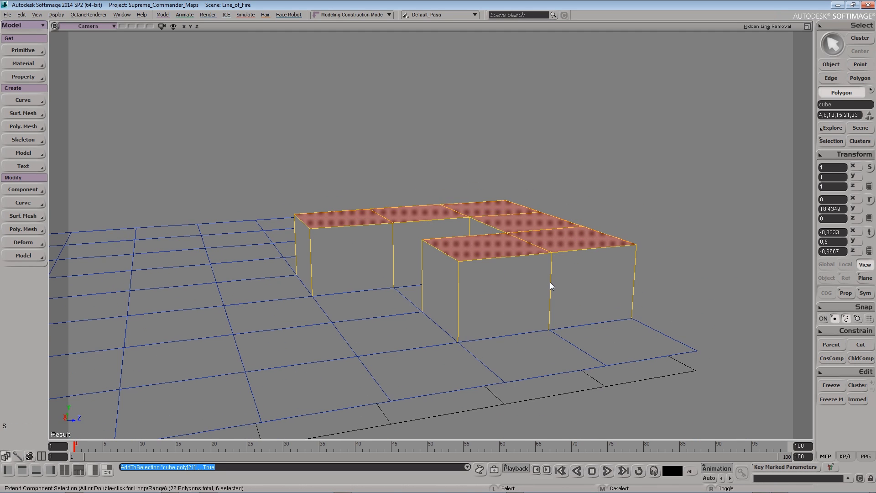
{"action": "key", "text": "v"}
{"action": "left_click_drag", "start_coordinate": [471, 178], "coordinate": [496, 275]}
{"action": "key", "text": "s"}
{"action": "middle_click_drag", "start_coordinate": [497, 275], "coordinate": [497, 160]}
{"action": "left_click_drag", "start_coordinate": [495, 177], "coordinate": [496, 174]}
{"action": "left_click_drag", "start_coordinate": [489, 253], "coordinate": [498, 177]}
{"action": "left_click_drag", "start_coordinate": [505, 124], "coordinate": [506, 132]}
{"action": "right_click_drag", "start_coordinate": [434, 268], "coordinate": [379, 289]}
{"action": "middle_click_drag", "start_coordinate": [378, 289], "coordinate": [479, 267]}
{"action": "mouse_move", "coordinate": [479, 266]}
{"action": "right_mouse_down"}
{"action": "mouse_move", "coordinate": [475, 275]}
{"action": "mouse_move", "coordinate": [486, 281]}
{"action": "right_mouse_up"}
Split the cube mesh with parallel edge loops at 50% through the border row and lengthwise through both legs
{"action": "key", "text": "ctrl+shift+a"}
{"action": "key", "text": "space"}
{"action": "left_click_drag", "start_coordinate": [450, 351], "coordinate": [456, 355]}
{"action": "left_click", "coordinate": [478, 324]}
{"action": "right_click_drag", "start_coordinate": [477, 324], "coordinate": [499, 312]}
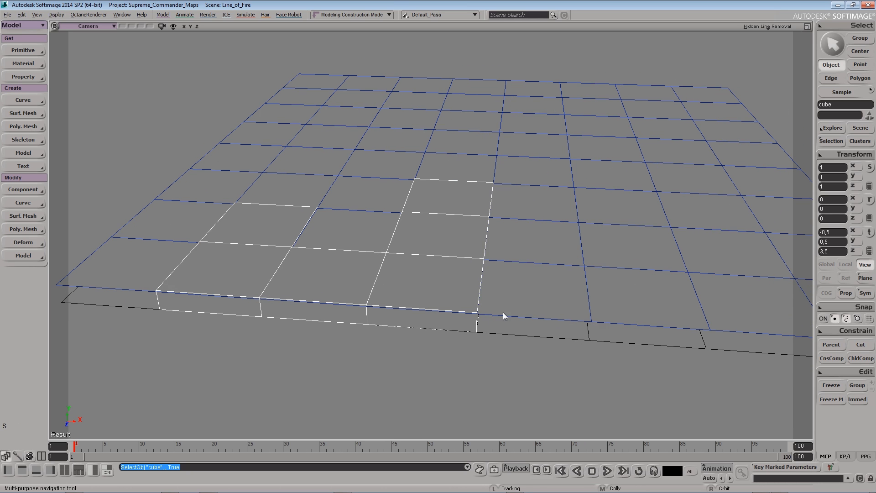
{"action": "right_click_drag", "start_coordinate": [410, 227], "coordinate": [481, 298]}
{"action": "left_click_drag", "start_coordinate": [23, 228], "coordinate": [63, 155]}
{"action": "right_click_drag", "start_coordinate": [260, 260], "coordinate": [393, 299]}
{"action": "middle_click", "coordinate": [415, 306], "text": "ctrl"}
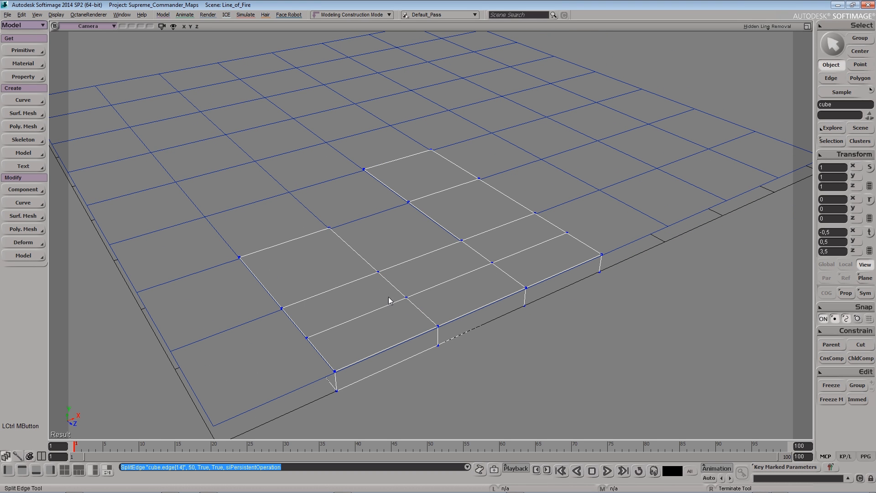
{"action": "middle_click", "coordinate": [348, 281], "text": "ctrl"}
{"action": "middle_click", "coordinate": [520, 254], "text": "ctrl"}
{"action": "left_click_drag", "start_coordinate": [520, 254], "coordinate": [313, 220]}
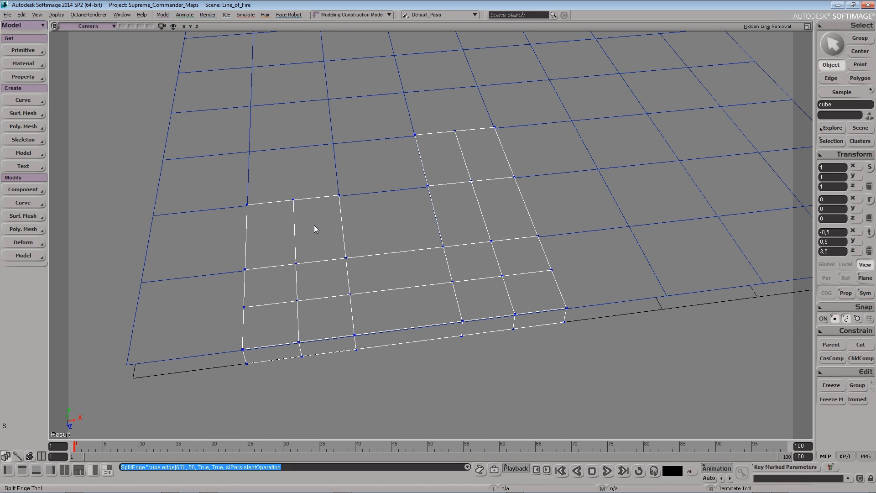
{"action": "left_click_drag", "start_coordinate": [555, 357], "coordinate": [505, 328]}
{"action": "right_click_drag", "start_coordinate": [505, 328], "coordinate": [495, 289]}
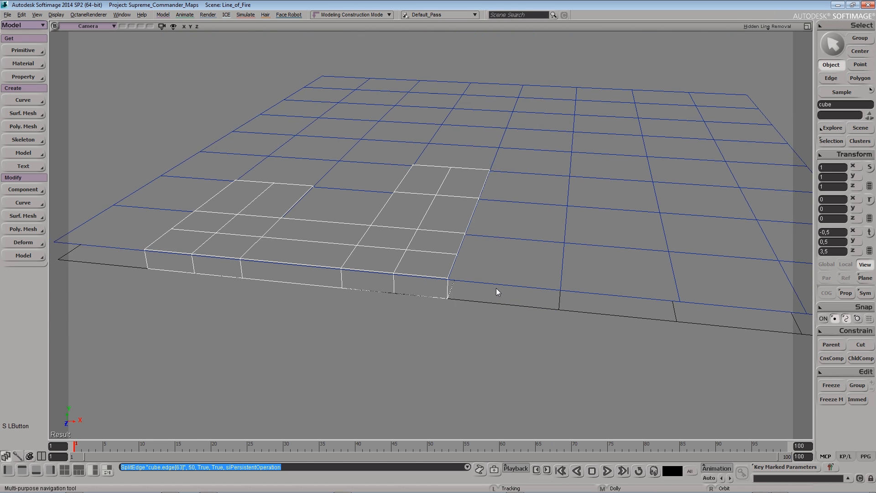
Extrude the four top faces along the longer leg's outer half, raise them to about Y 0.342, and clear the selection
{"action": "key", "text": "u"}
{"action": "left_click", "coordinate": [457, 188]}
{"action": "left_click_drag", "start_coordinate": [457, 191], "coordinate": [434, 259]}
{"action": "right_click_drag", "start_coordinate": [434, 258], "coordinate": [493, 191]}
{"action": "key", "text": "ctrl+d"}
{"action": "key", "text": "v"}
{"action": "left_click_drag", "start_coordinate": [462, 197], "coordinate": [462, 197]}
{"action": "mouse_move", "coordinate": [463, 191]}
{"action": "left_mouse_down"}
{"action": "mouse_move", "coordinate": [465, 171]}
{"action": "mouse_move", "coordinate": [461, 182]}
{"action": "left_mouse_up"}
{"action": "key", "text": "s"}
{"action": "left_click_drag", "start_coordinate": [422, 224], "coordinate": [404, 221]}
{"action": "right_click_drag", "start_coordinate": [404, 221], "coordinate": [465, 242]}
{"action": "left_click_drag", "start_coordinate": [464, 242], "coordinate": [403, 280]}
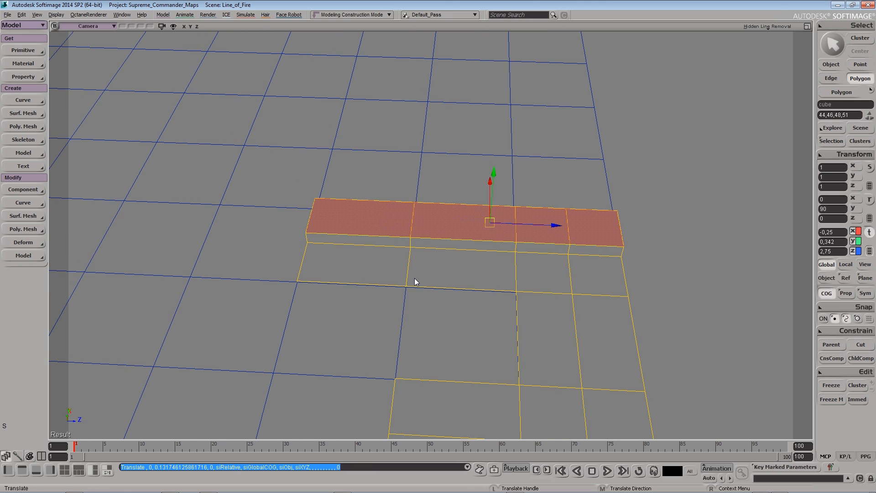
{"action": "left_click", "coordinate": [415, 277]}
Split the raised strip's two longer cells crosswise at 50% with parallel edge loops
{"action": "right_click_drag", "start_coordinate": [428, 283], "coordinate": [420, 242]}
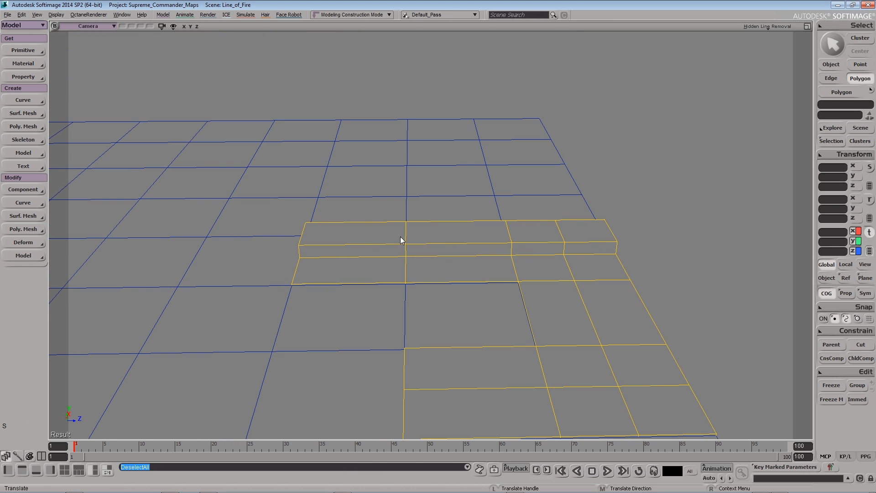
{"action": "right_click_drag", "start_coordinate": [561, 238], "coordinate": [488, 278]}
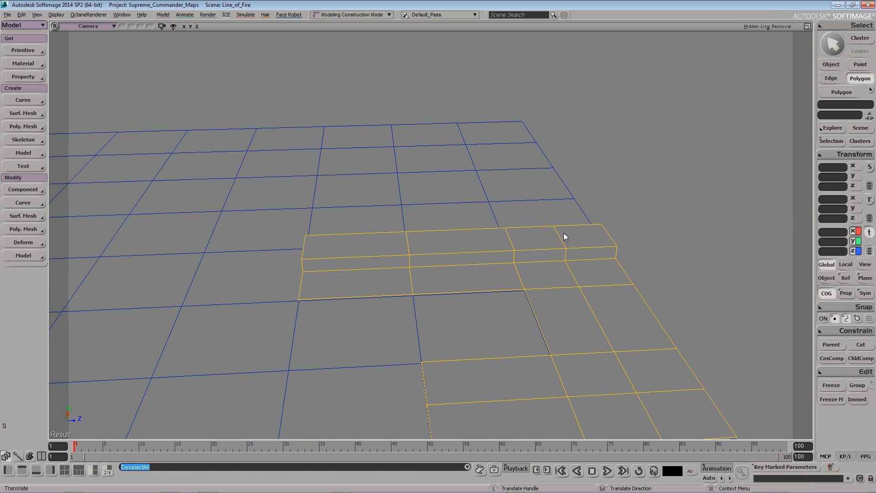
{"action": "right_click_drag", "start_coordinate": [576, 247], "coordinate": [480, 262]}
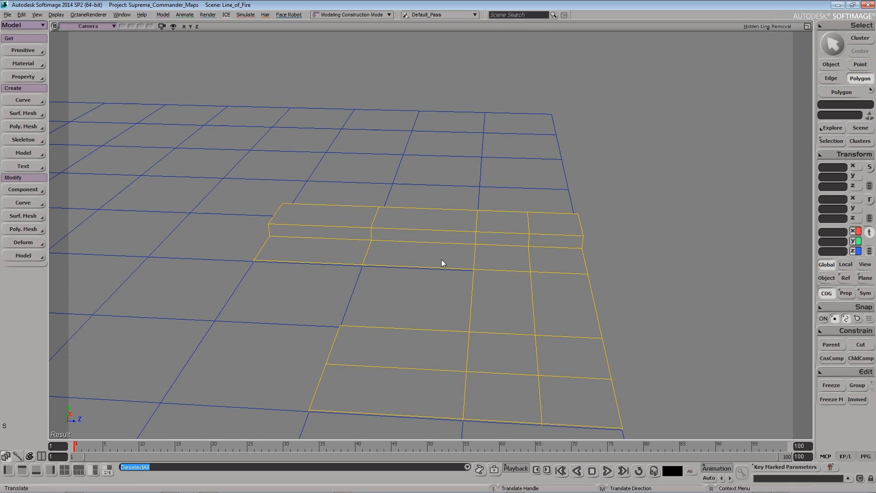
{"action": "left_click", "coordinate": [38, 229]}
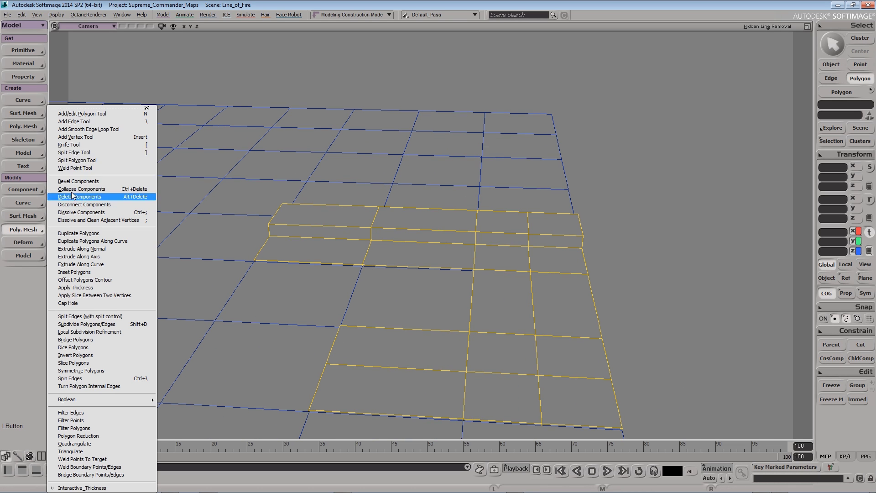
{"action": "left_click", "coordinate": [87, 147]}
{"action": "middle_click", "coordinate": [351, 226], "text": "ctrl"}
{"action": "middle_click", "coordinate": [424, 229], "text": "ctrl"}
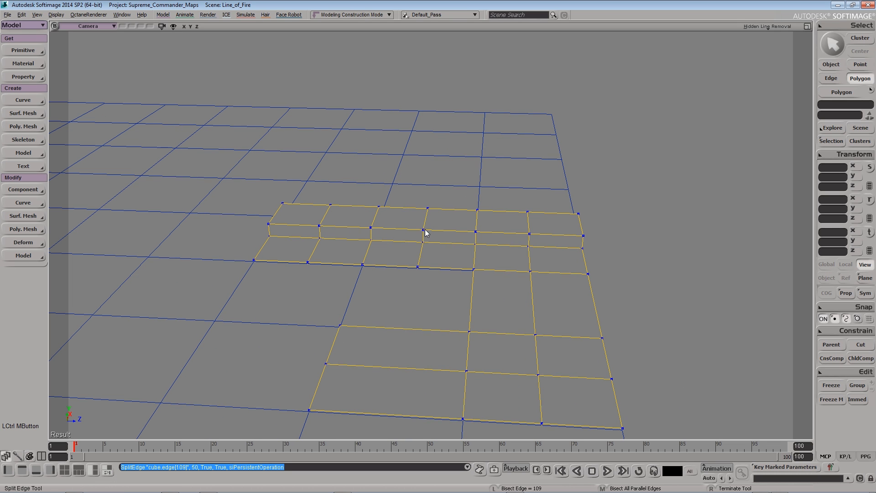
{"action": "right_click_drag", "start_coordinate": [428, 254], "coordinate": [370, 226]}
{"action": "right_click_drag", "start_coordinate": [504, 278], "coordinate": [448, 294]}
{"action": "key", "text": "space"}
Reselect the cube mesh, split each of the raised strip's six cells crosswise at 50%, and clear the selection
{"action": "left_click", "coordinate": [630, 286]}
{"action": "left_click", "coordinate": [545, 259]}
{"action": "right_click_drag", "start_coordinate": [545, 258], "coordinate": [411, 297]}
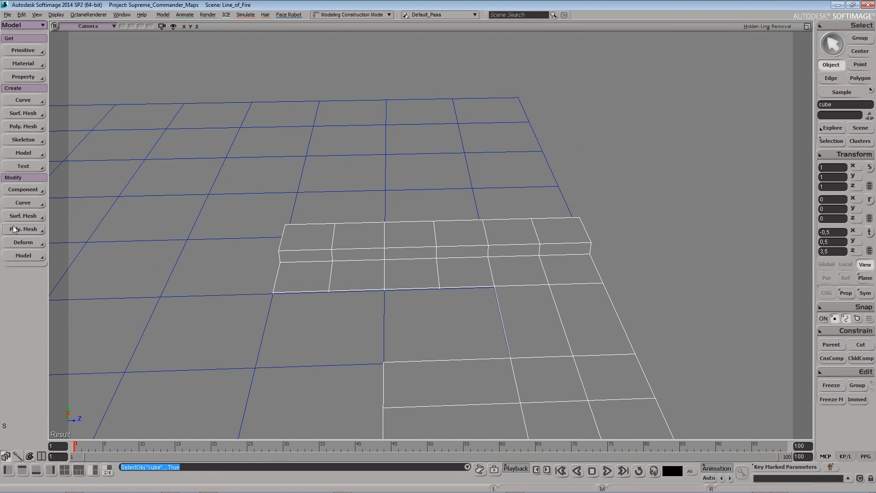
{"action": "key", "text": "backslash"}
{"action": "middle_click", "coordinate": [303, 250], "text": "ctrl"}
{"action": "middle_click", "coordinate": [358, 251], "text": "ctrl"}
{"action": "middle_click", "coordinate": [393, 249], "text": "ctrl"}
{"action": "middle_click", "coordinate": [456, 247], "text": "ctrl"}
{"action": "middle_click", "coordinate": [509, 245], "text": "ctrl"}
{"action": "middle_click", "coordinate": [554, 247], "text": "ctrl"}
{"action": "key", "text": "space"}
{"action": "right_click_drag", "start_coordinate": [514, 294], "coordinate": [671, 269]}
{"action": "left_click", "coordinate": [672, 267]}
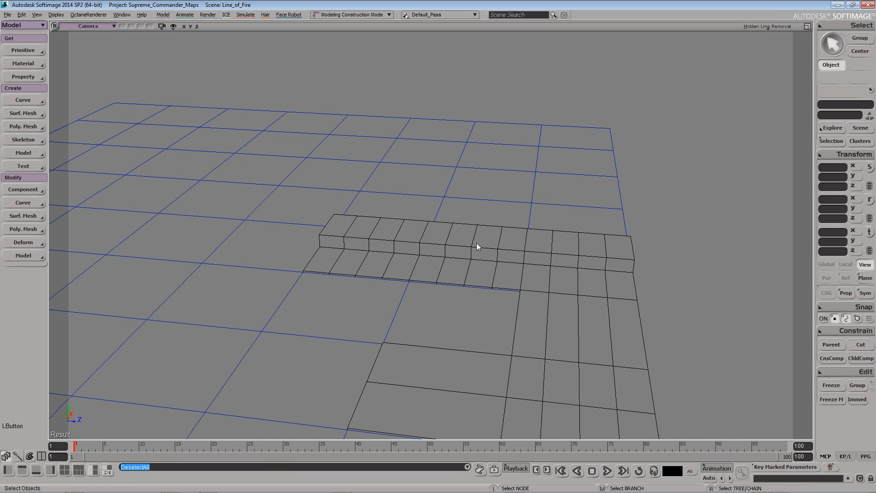
{"action": "left_click", "coordinate": [480, 258]}
{"action": "key", "text": "n"}
{"action": "key", "text": "s"}
{"action": "right_click_drag", "start_coordinate": [468, 286], "coordinate": [450, 282]}
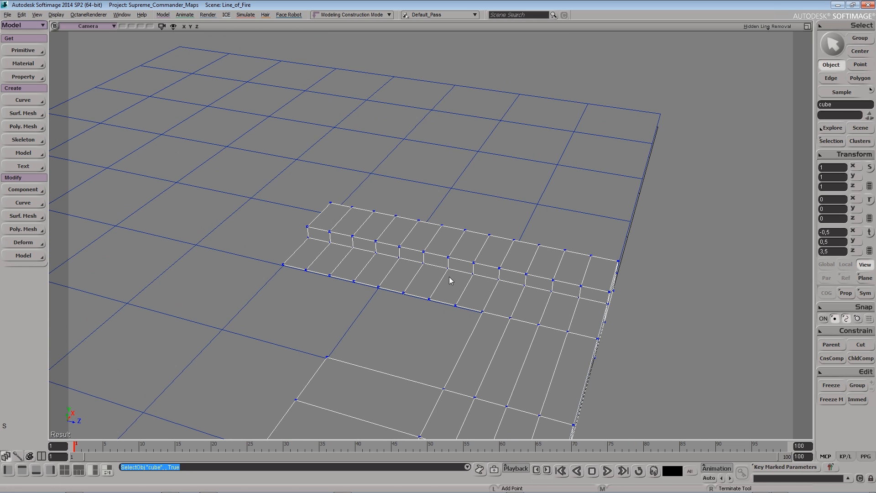
{"action": "key", "text": "space"}
{"action": "left_click", "coordinate": [575, 275]}
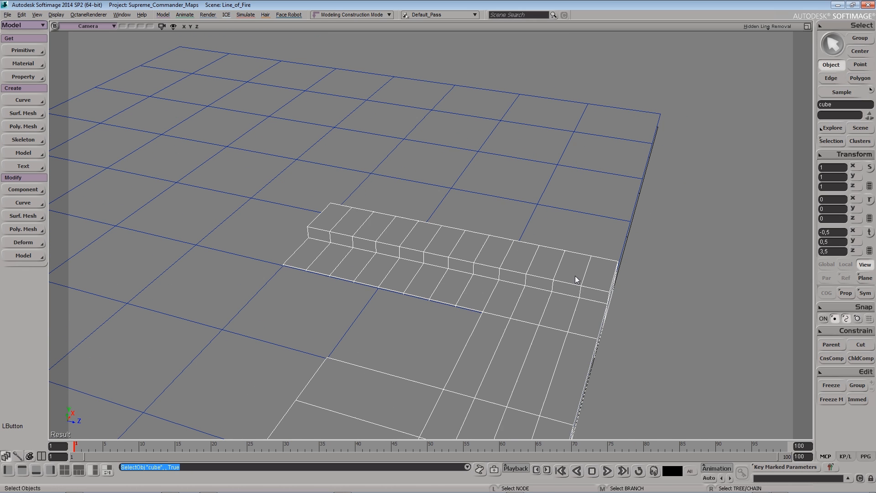
{"action": "left_click", "coordinate": [637, 313]}
Create a separate four-sided polygon mesh snapped to the raised strip's top corner points and isolate it
{"action": "key", "text": "n"}
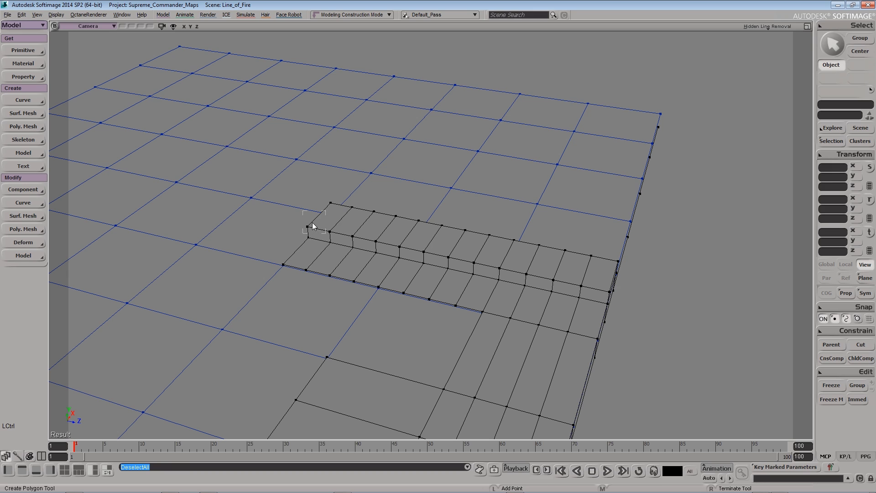
{"action": "left_click", "coordinate": [307, 227], "text": "ctrl"}
{"action": "left_click", "coordinate": [330, 203], "text": "ctrl"}
{"action": "left_click", "coordinate": [606, 291], "text": "ctrl"}
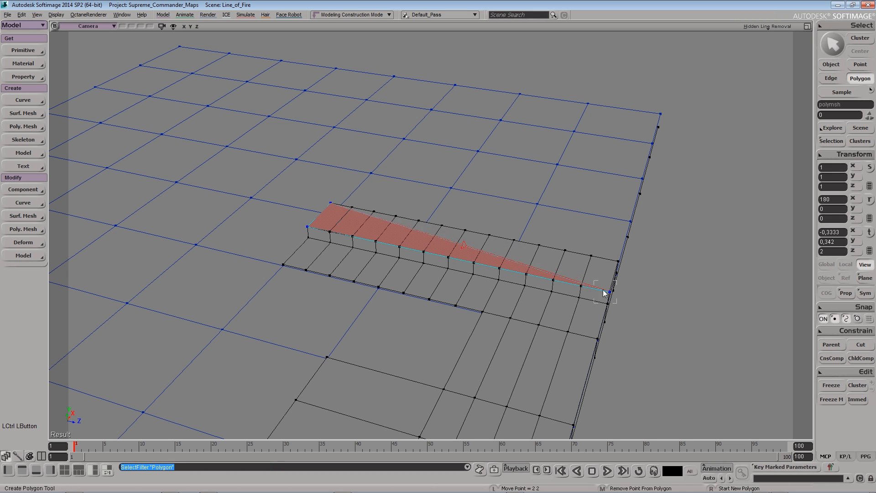
{"action": "left_click", "coordinate": [618, 262], "text": "ctrl"}
{"action": "right_click", "coordinate": [705, 293]}
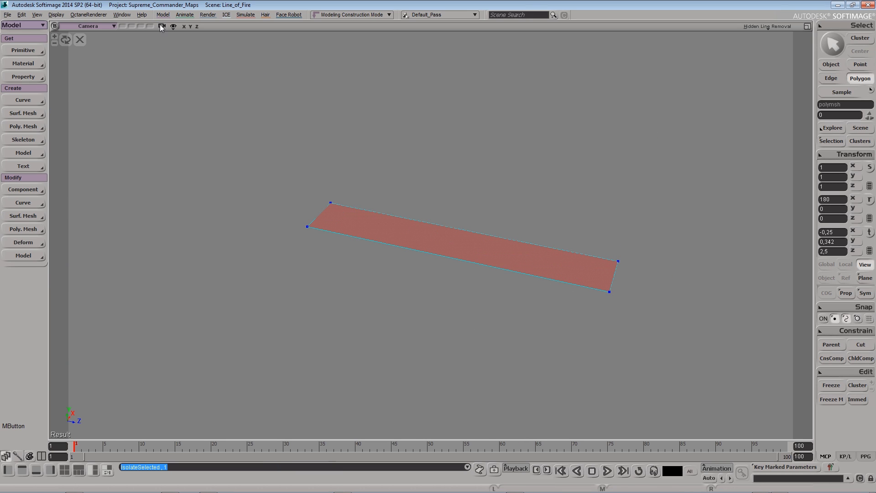
{"action": "key", "text": "space"}
{"action": "left_click", "coordinate": [333, 250]}
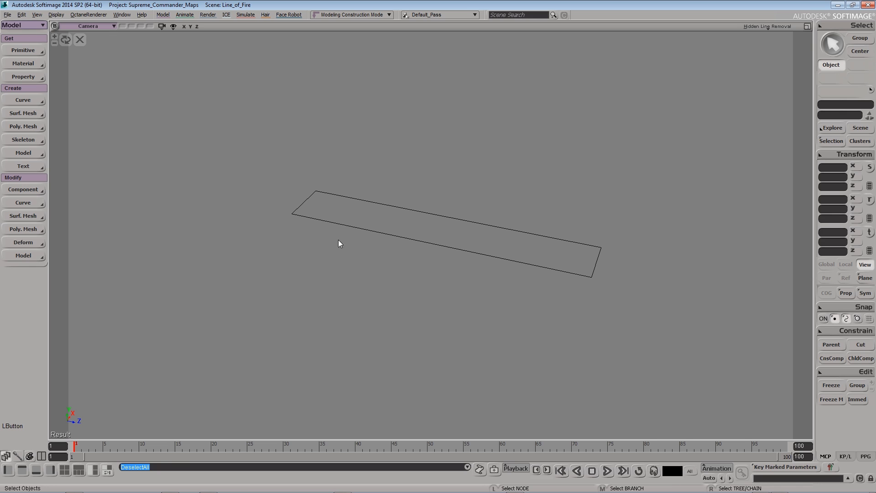
Split the new strip crosswise at 50% into quarters, and halve every quarter except the far one
{"action": "left_click", "coordinate": [346, 222]}
{"action": "left_click", "coordinate": [25, 229]}
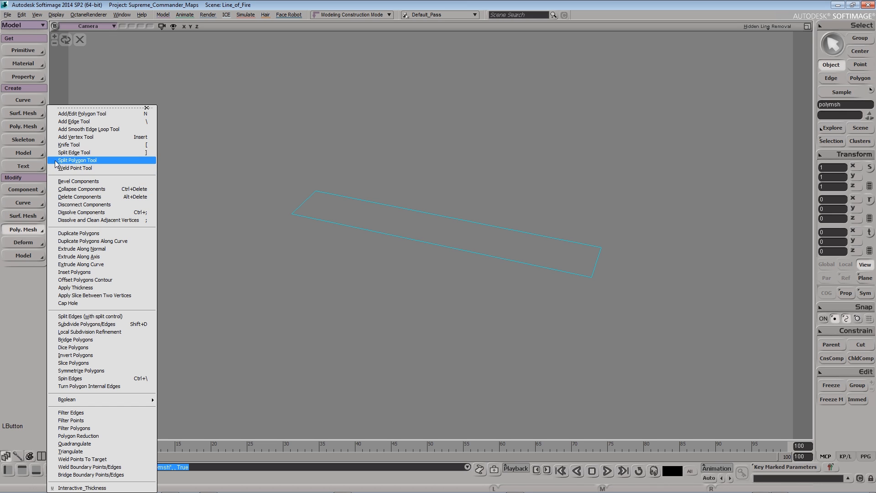
{"action": "left_click", "coordinate": [60, 154]}
{"action": "middle_click", "coordinate": [464, 250], "text": "ctrl"}
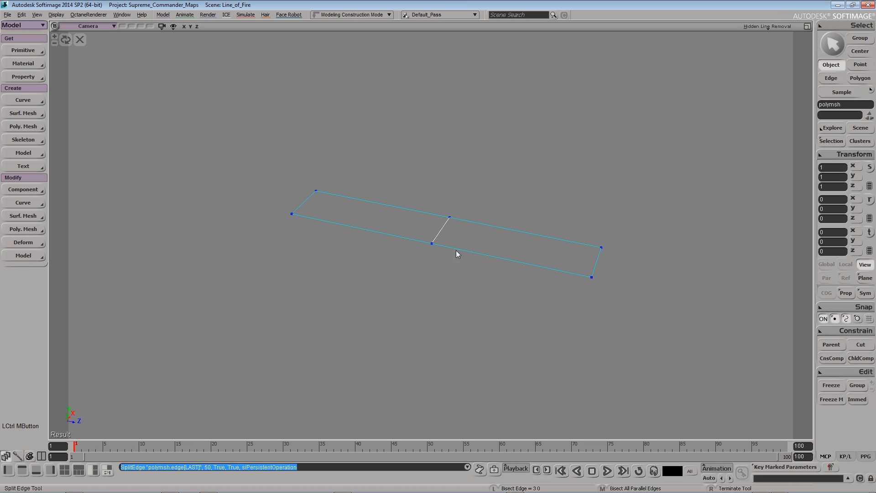
{"action": "middle_click", "coordinate": [373, 235], "text": "ctrl"}
{"action": "middle_click", "coordinate": [449, 250], "text": "ctrl"}
{"action": "key", "text": "s"}
{"action": "right_click_drag", "start_coordinate": [342, 270], "coordinate": [373, 255]}
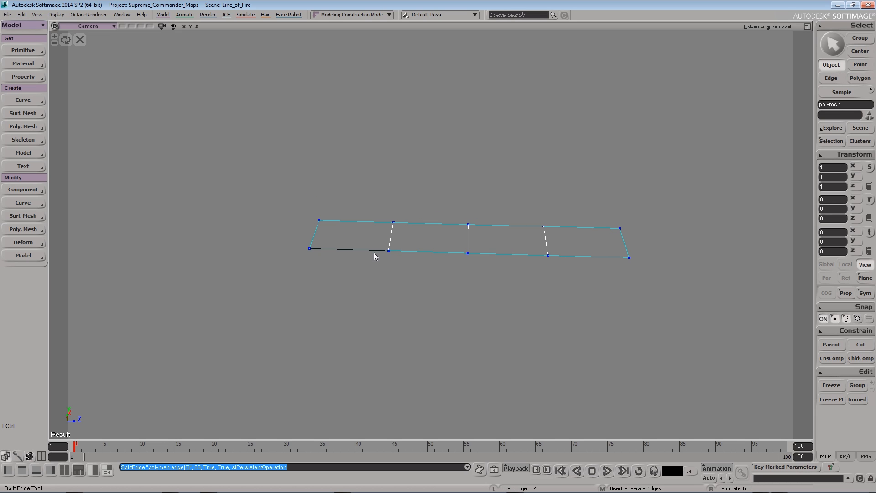
{"action": "middle_click", "coordinate": [375, 254], "text": "ctrl"}
{"action": "middle_click", "coordinate": [424, 252], "text": "ctrl"}
{"action": "middle_click", "coordinate": [498, 254], "text": "ctrl"}
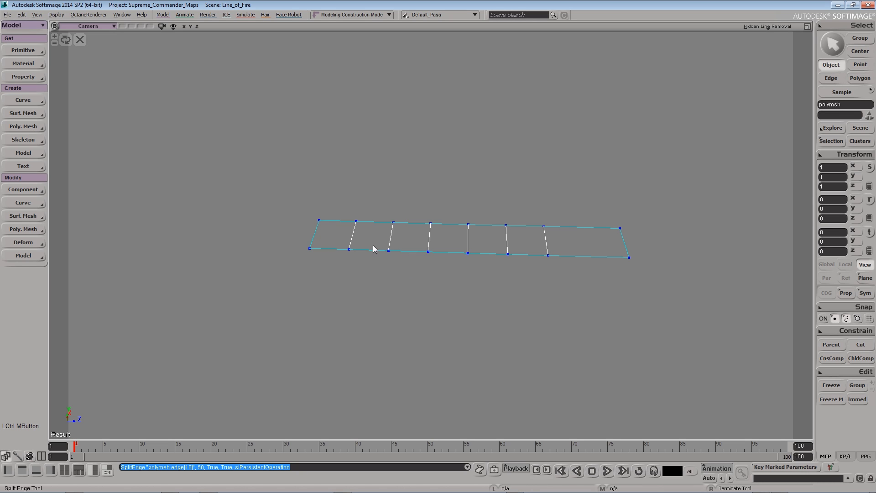
Delete the three polygons beyond the strip's midpoint, keeping the four equal cells, and end the isolation
{"action": "key", "text": "y"}
{"action": "left_click", "coordinate": [486, 248]}
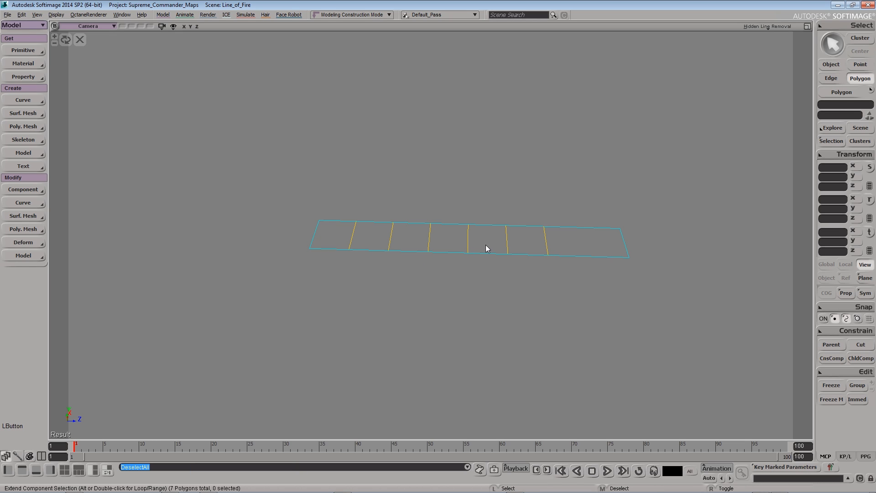
{"action": "key", "text": "s"}
{"action": "right_click_drag", "start_coordinate": [475, 270], "coordinate": [472, 206]}
{"action": "left_click", "coordinate": [498, 228]}
{"action": "left_click_drag", "start_coordinate": [527, 228], "coordinate": [573, 238]}
{"action": "key", "text": "Delete"}
{"action": "key", "text": "space"}
{"action": "key", "text": "s"}
{"action": "right_click_drag", "start_coordinate": [509, 242], "coordinate": [448, 218]}
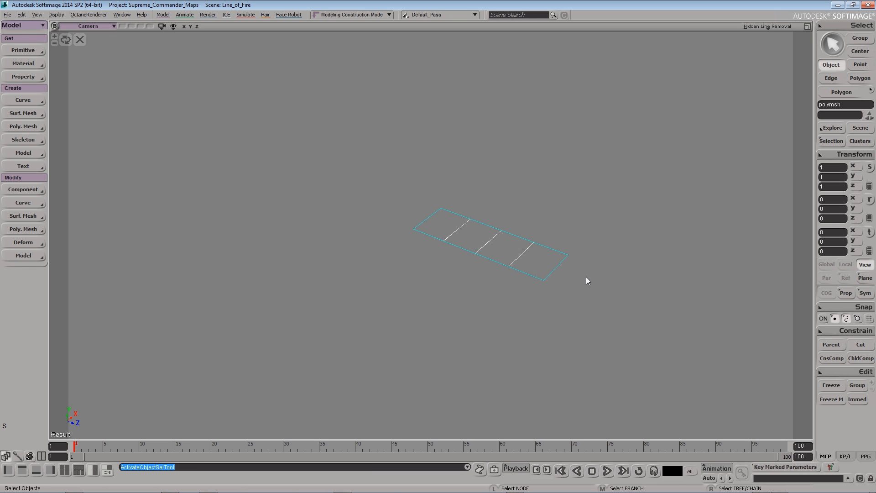
{"action": "key", "text": "space"}
{"action": "left_click", "coordinate": [80, 41]}
Add a lattice to the shortened strip with X, Y and Z subdivisions set to 1
{"action": "key", "text": "s"}
{"action": "right_click_drag", "start_coordinate": [339, 199], "coordinate": [321, 207]}
{"action": "left_click", "coordinate": [27, 51]}
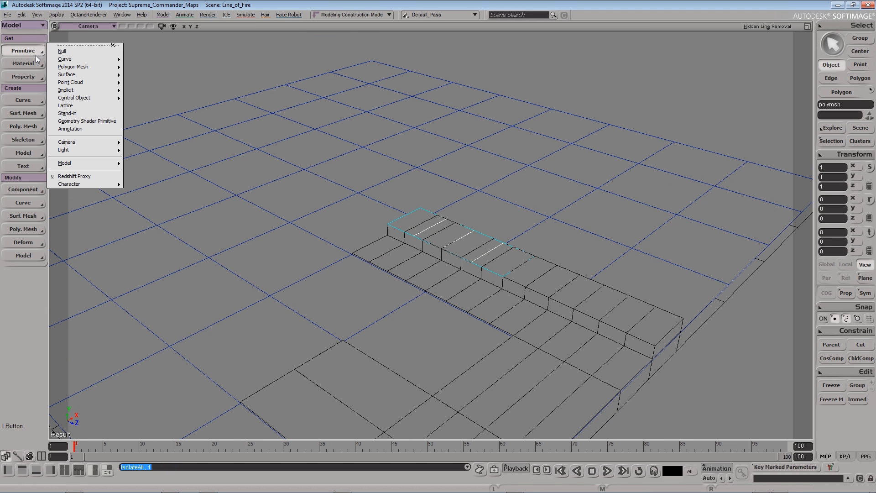
{"action": "mouse_move", "coordinate": [82, 98]}
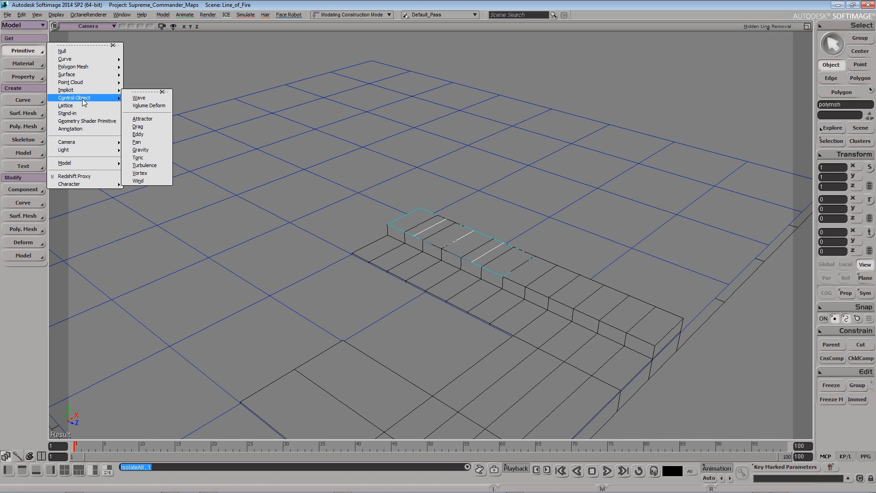
{"action": "mouse_move", "coordinate": [80, 68]}
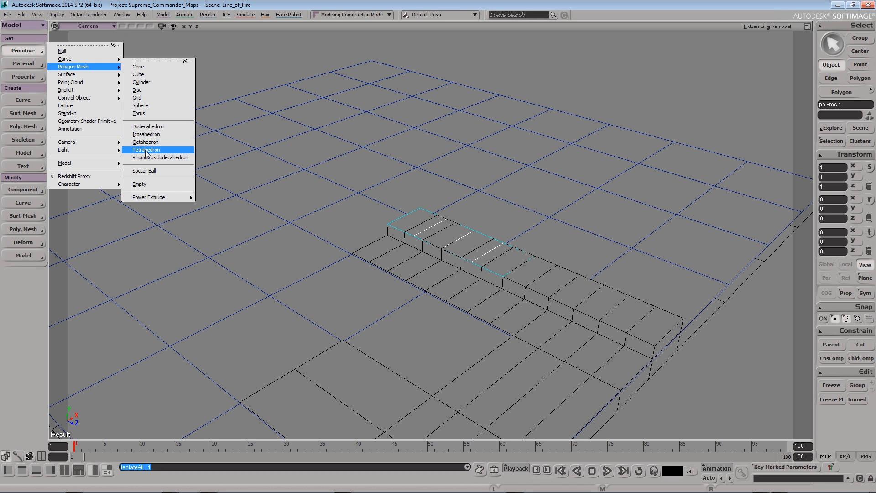
{"action": "left_click", "coordinate": [65, 105]}
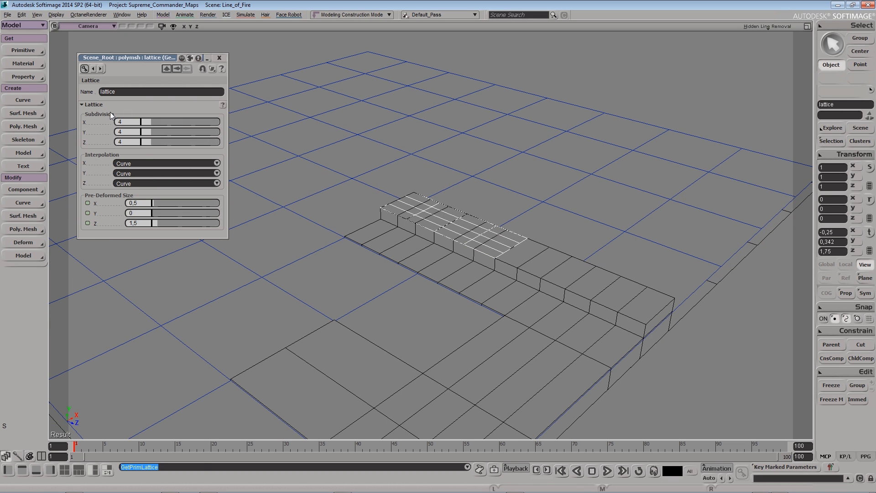
{"action": "left_click_drag", "start_coordinate": [147, 121], "coordinate": [139, 141]}
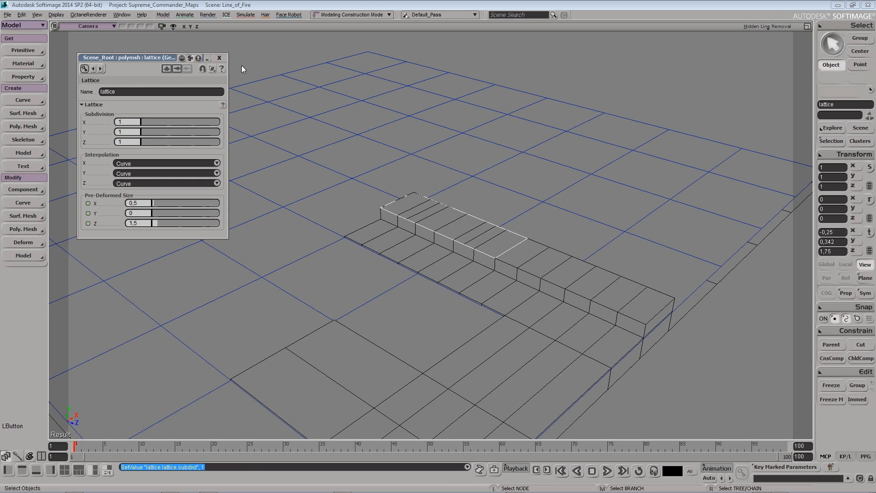
{"action": "left_click", "coordinate": [222, 58]}
Move the lattice's end points along Z, snapping them to the raised strip's far corner to stretch the mesh
{"action": "key", "text": "s"}
{"action": "left_click_drag", "start_coordinate": [225, 59], "coordinate": [311, 275]}
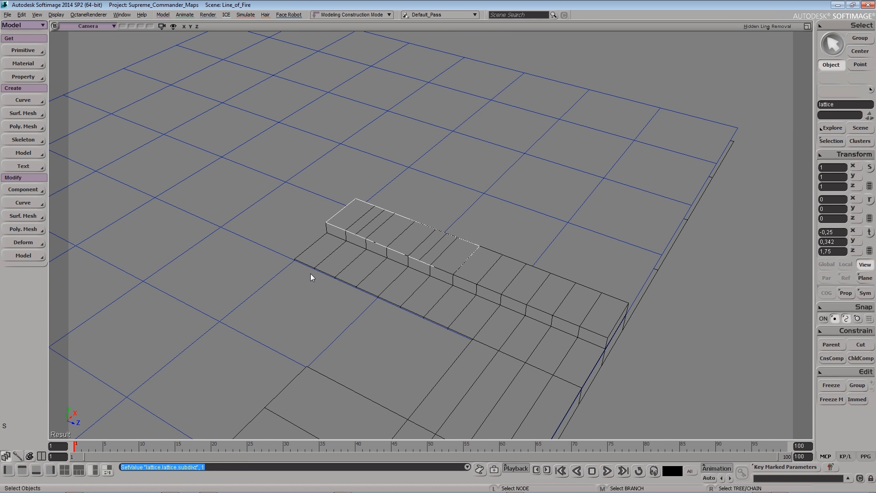
{"action": "key", "text": "t"}
{"action": "left_click_drag", "start_coordinate": [423, 219], "coordinate": [608, 342], "text": "shift"}
{"action": "key", "text": "v"}
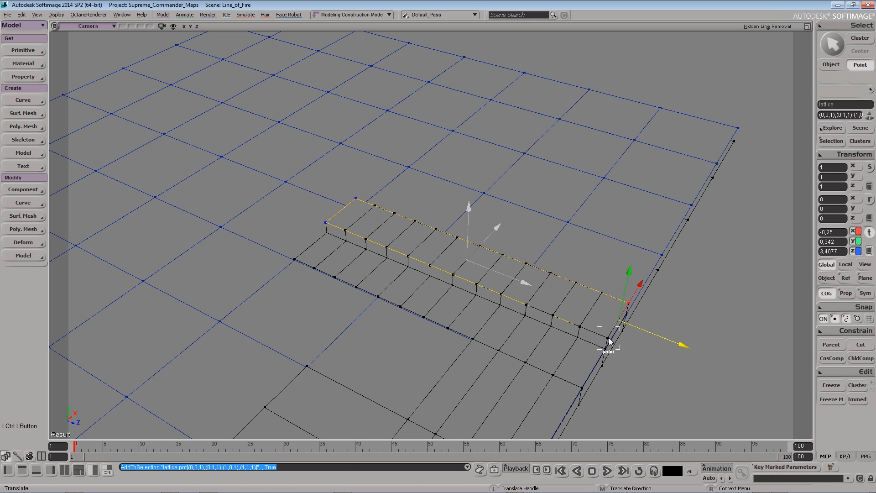
{"action": "key", "text": "space"}
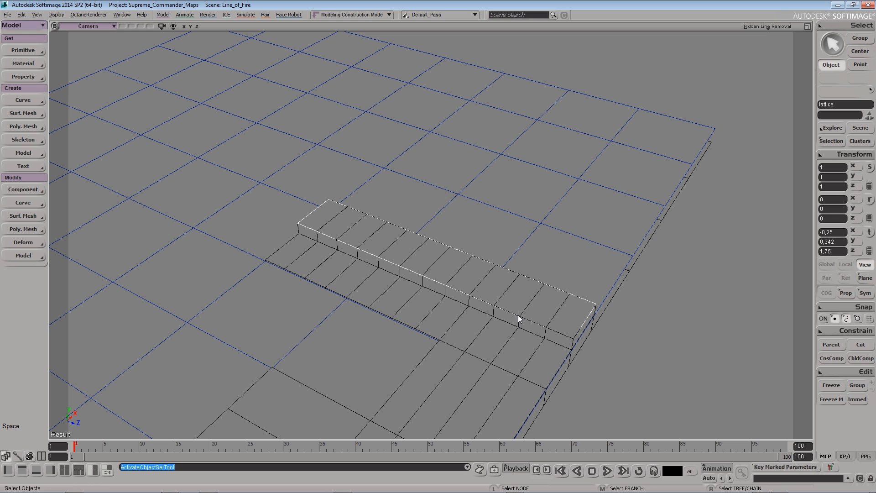
Select the polymsh object in the scene explorer and freeze it to bake in the lattice deformation
{"action": "key", "text": "s"}
{"action": "right_click_drag", "start_coordinate": [514, 313], "coordinate": [476, 287]}
{"action": "key", "text": "space"}
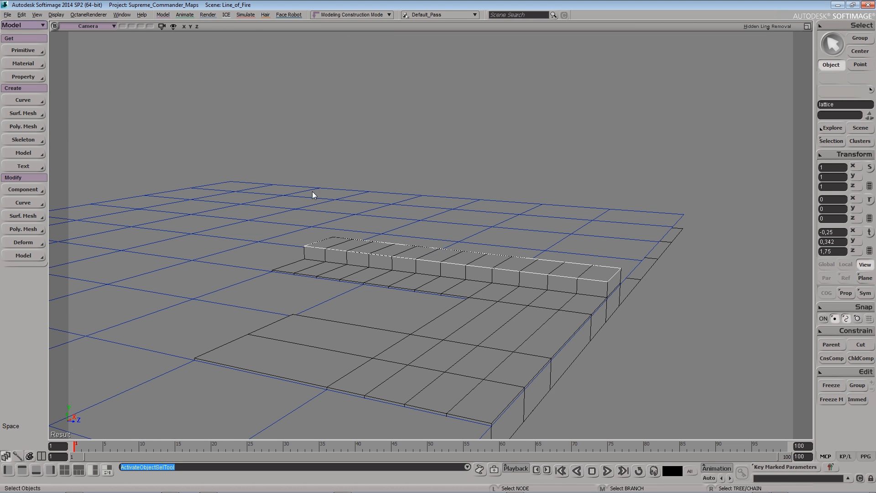
{"action": "key", "text": "8"}
{"action": "left_click", "coordinate": [649, 184]}
{"action": "left_click", "coordinate": [830, 387]}
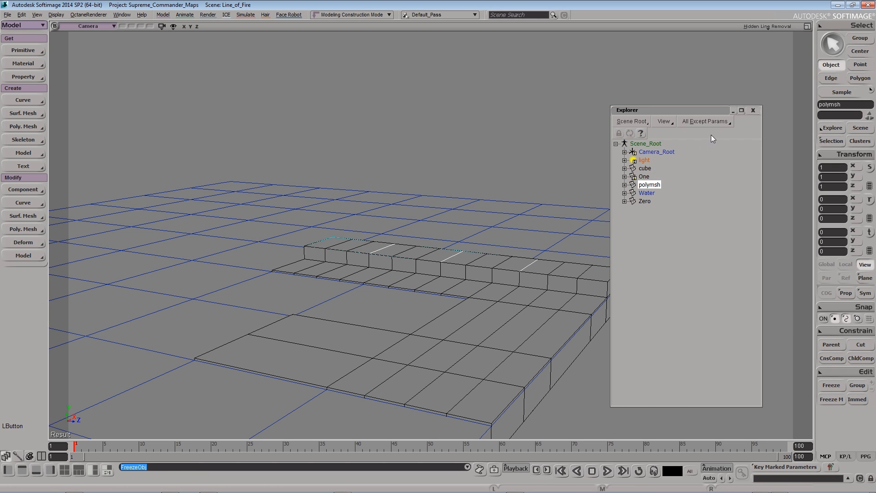
{"action": "left_click", "coordinate": [753, 111]}
{"action": "key", "text": "space"}
Hide the cube and the strip mesh, and delete the leftover lattice
{"action": "key", "text": "s"}
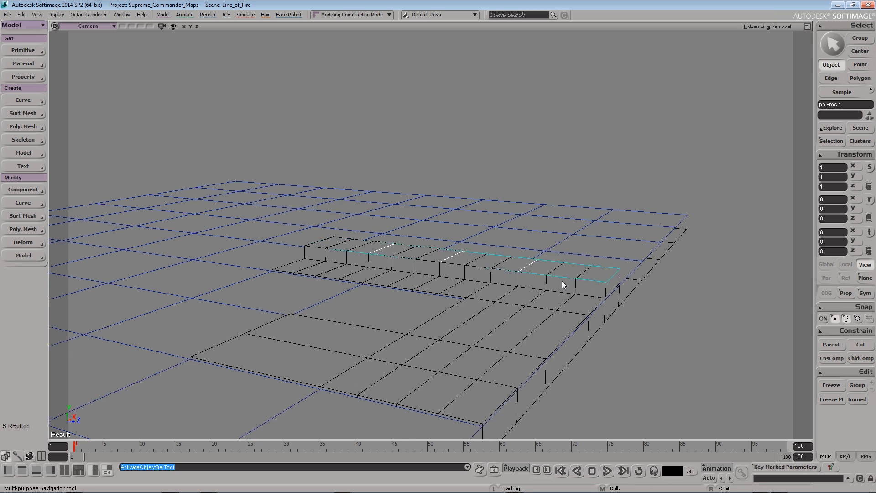
{"action": "right_click_drag", "start_coordinate": [563, 282], "coordinate": [595, 268]}
{"action": "left_click", "coordinate": [583, 326]}
{"action": "key", "text": "h"}
{"action": "left_click", "coordinate": [581, 293]}
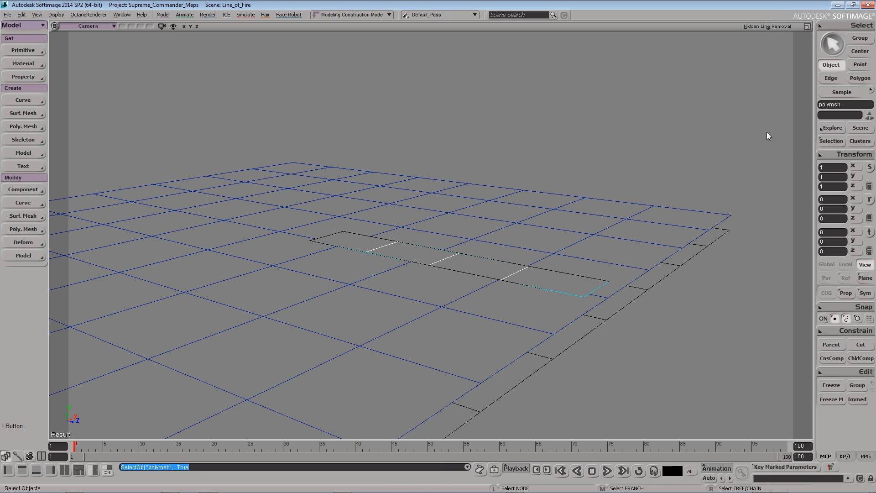
{"action": "left_click", "coordinate": [579, 297]}
{"action": "key", "text": "Delete"}
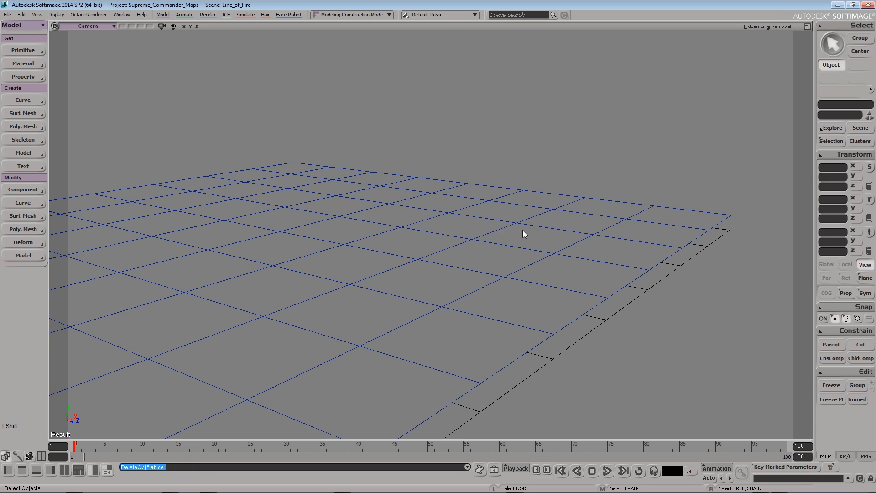
Unhide the polymsh guide strip and the cube through the scene explorer, leaving object One hidden
{"action": "key", "text": "8"}
{"action": "left_click", "coordinate": [648, 185]}
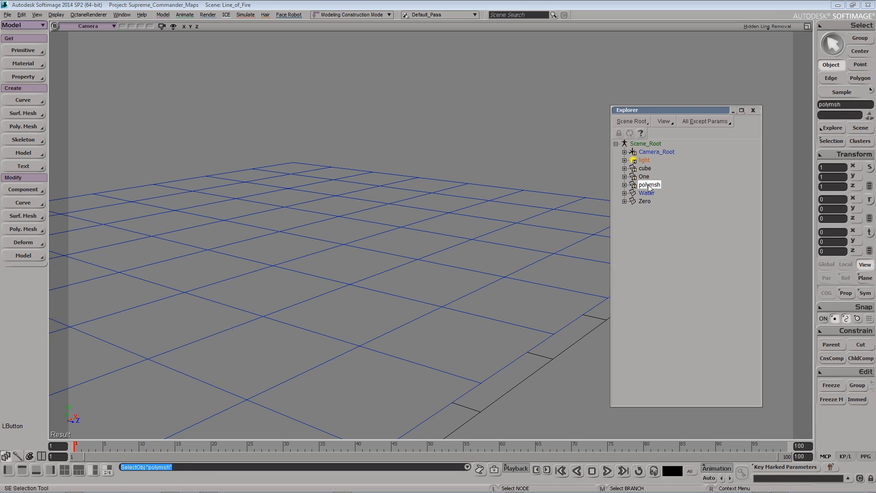
{"action": "key", "text": "h"}
{"action": "left_click", "coordinate": [648, 176]}
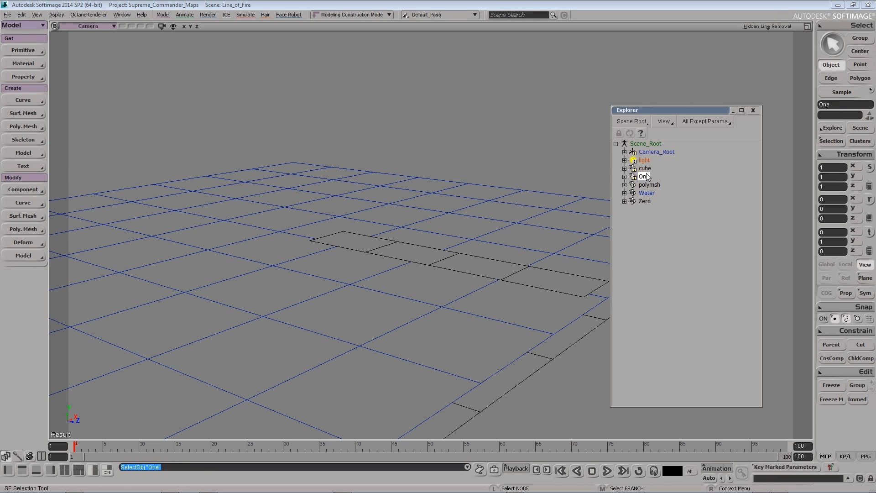
{"action": "key", "text": "h"}
{"action": "left_click", "coordinate": [647, 170]}
{"action": "key", "text": "h"}
{"action": "left_click", "coordinate": [648, 177]}
{"action": "key", "text": "h"}
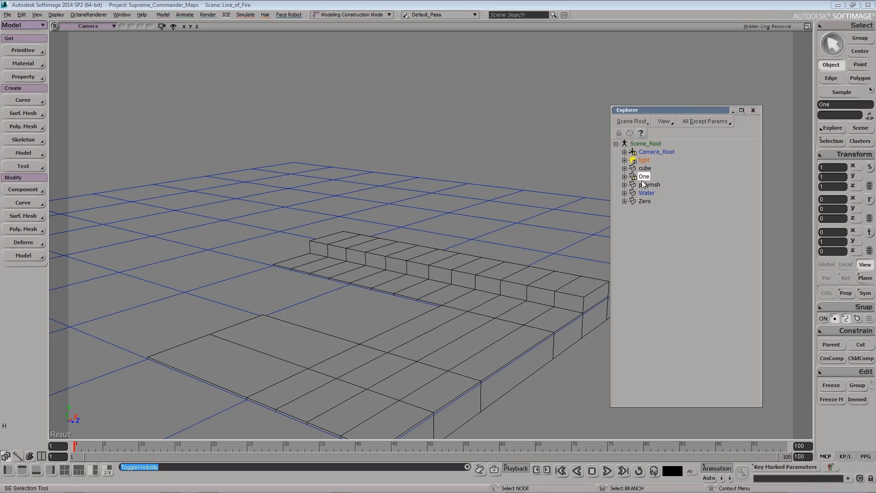
{"action": "left_click", "coordinate": [491, 126]}
{"action": "key", "text": "s"}
{"action": "left_click_drag", "start_coordinate": [492, 246], "coordinate": [477, 190]}
{"action": "left_click", "coordinate": [753, 110]}
{"action": "right_click_drag", "start_coordinate": [562, 192], "coordinate": [538, 248]}
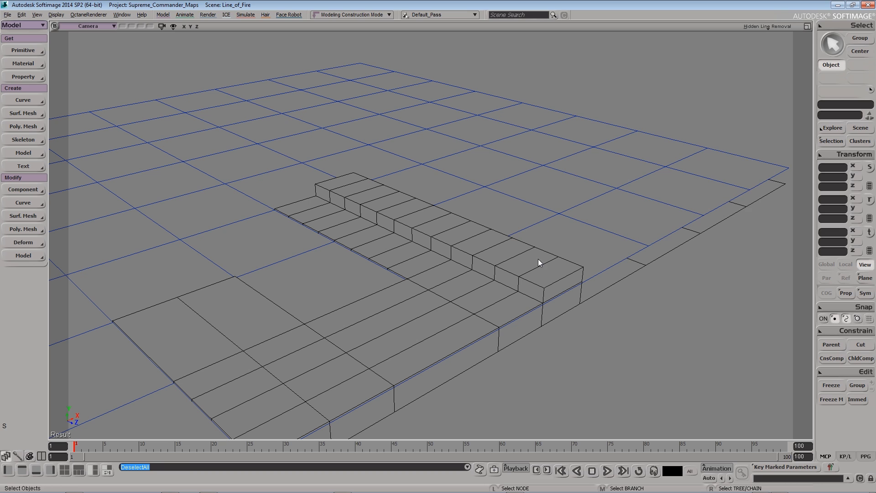
Select the polymsh guide strip in the scene explorer and raise it about 0.034 along Y above the cube's top step
{"action": "key", "text": "8"}
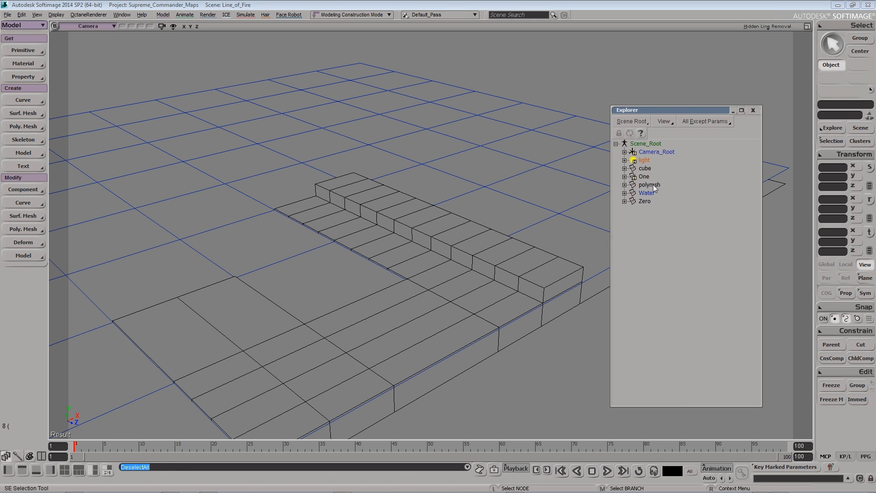
{"action": "left_click", "coordinate": [653, 185]}
{"action": "left_click", "coordinate": [753, 110]}
{"action": "key", "text": "s"}
{"action": "right_click_drag", "start_coordinate": [511, 247], "coordinate": [497, 261]}
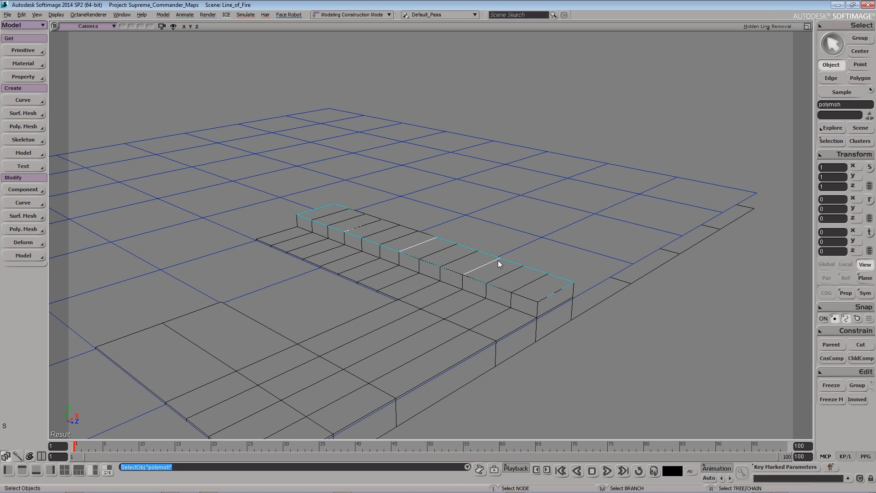
{"action": "key", "text": "v"}
{"action": "left_click_drag", "start_coordinate": [281, 172], "coordinate": [282, 168]}
{"action": "key", "text": "s"}
{"action": "right_click_drag", "start_coordinate": [282, 168], "coordinate": [340, 234]}
Draw crossing diagonals with the Add Edge tool in the first two sections of the polymsh guide strip
{"action": "key", "text": "backslash"}
{"action": "key", "text": "s"}
{"action": "right_click_drag", "start_coordinate": [331, 267], "coordinate": [348, 288]}
{"action": "left_click", "coordinate": [322, 284]}
{"action": "key", "text": "ctrl"}
{"action": "left_click", "coordinate": [398, 254], "text": "ctrl"}
{"action": "left_click", "coordinate": [316, 259], "text": "ctrl"}
{"action": "left_click", "coordinate": [353, 269], "text": "ctrl"}
{"action": "left_click", "coordinate": [409, 273], "text": "ctrl"}
{"action": "left_click", "coordinate": [473, 241], "text": "ctrl"}
{"action": "right_click", "coordinate": [399, 253]}
{"action": "left_click", "coordinate": [398, 252]}
{"action": "left_click", "coordinate": [436, 258], "text": "ctrl"}
{"action": "left_click", "coordinate": [488, 266]}
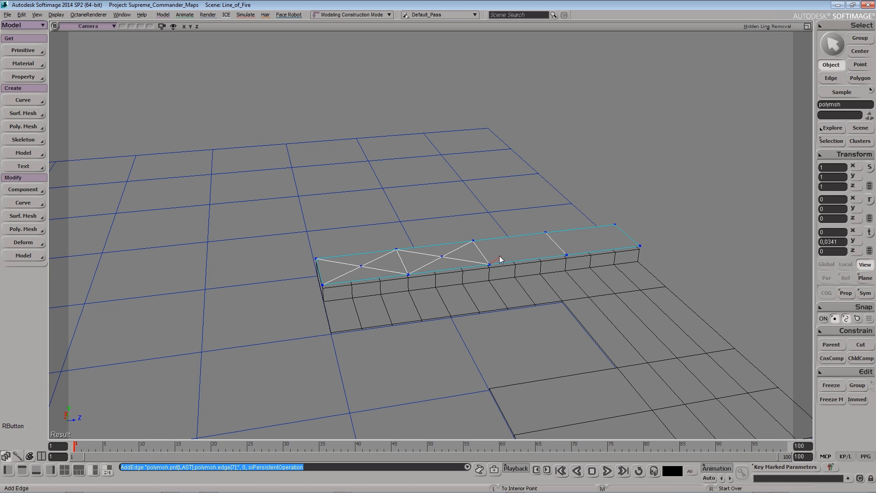
Add crossing diagonal edges to the last two sections of the polymsh guide strip
{"action": "left_click", "coordinate": [546, 232]}
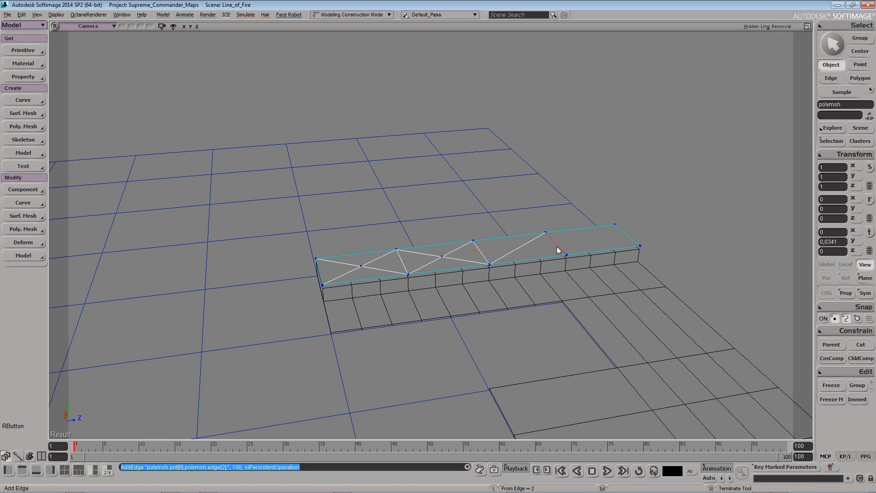
{"action": "left_click", "coordinate": [566, 254]}
{"action": "left_click", "coordinate": [615, 226]}
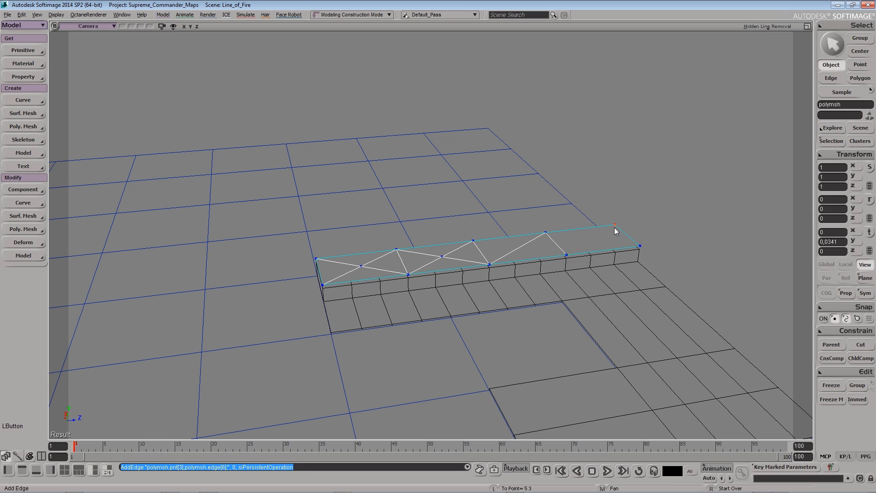
{"action": "left_click", "coordinate": [519, 246]}
{"action": "left_click", "coordinate": [566, 255]}
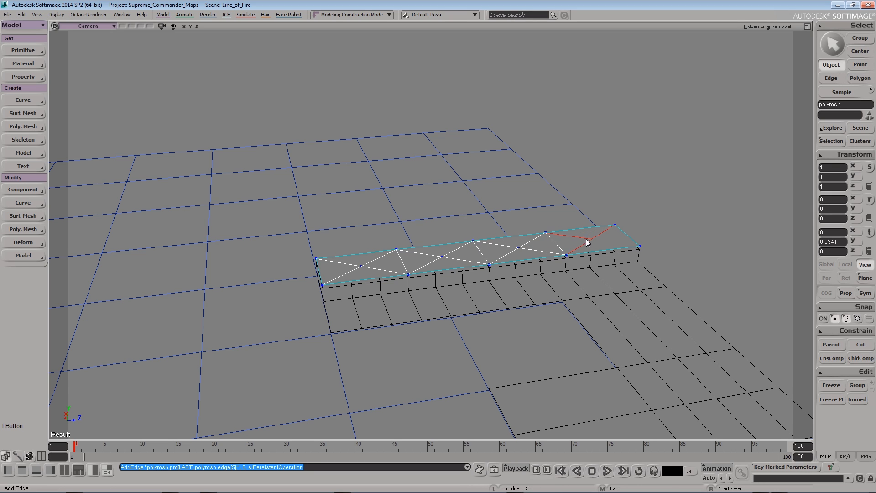
{"action": "left_click", "coordinate": [588, 238], "text": "ctrl"}
{"action": "left_click", "coordinate": [637, 247]}
Select the cube's nine top-row polygons beyond the first guide section, duplicate them and raise them about 0.05 along Y
{"action": "key", "text": "s"}
{"action": "mouse_move", "coordinate": [370, 244]}
{"action": "right_mouse_down"}
{"action": "mouse_move", "coordinate": [377, 252]}
{"action": "mouse_move", "coordinate": [374, 238]}
{"action": "right_mouse_up"}
{"action": "middle_click_drag", "start_coordinate": [374, 238], "coordinate": [412, 286]}
{"action": "key", "text": "space"}
{"action": "key", "text": "s"}
{"action": "left_click_drag", "start_coordinate": [415, 280], "coordinate": [382, 277]}
{"action": "right_click_drag", "start_coordinate": [382, 277], "coordinate": [379, 276]}
{"action": "left_click_drag", "start_coordinate": [458, 287], "coordinate": [420, 283]}
{"action": "left_click", "coordinate": [390, 253]}
{"action": "key", "text": "s"}
{"action": "left_click_drag", "start_coordinate": [354, 295], "coordinate": [379, 299]}
{"action": "mouse_move", "coordinate": [379, 299]}
{"action": "right_mouse_down"}
{"action": "mouse_move", "coordinate": [387, 289]}
{"action": "mouse_move", "coordinate": [387, 299]}
{"action": "right_mouse_up"}
{"action": "left_click_drag", "start_coordinate": [452, 278], "coordinate": [398, 311]}
{"action": "middle_click_drag", "start_coordinate": [398, 315], "coordinate": [465, 313]}
{"action": "key", "text": "y"}
{"action": "key", "text": "ctrl+shift+a"}
{"action": "left_click", "coordinate": [438, 281]}
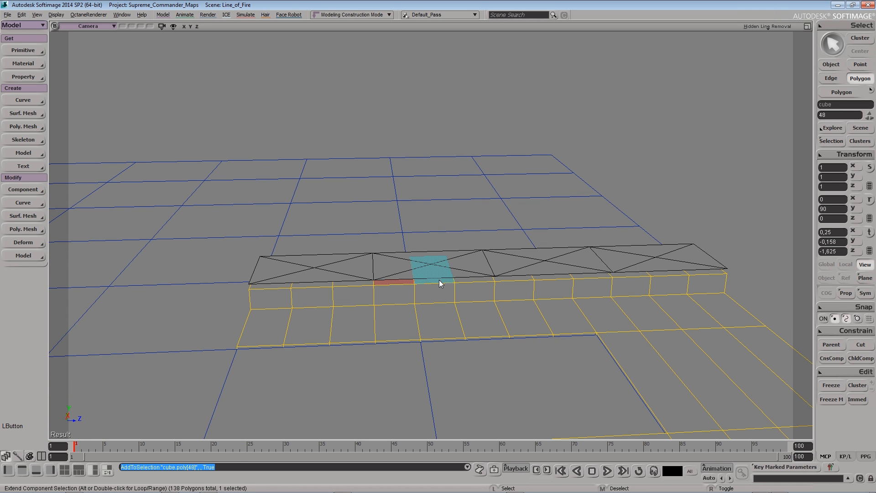
{"action": "mouse_move", "coordinate": [548, 274]}
{"action": "left_mouse_down", "text": "shift"}
{"action": "mouse_move", "coordinate": [659, 275]}
{"action": "mouse_move", "coordinate": [694, 267]}
{"action": "mouse_move", "coordinate": [462, 337]}
{"action": "left_mouse_up", "text": "shift"}
{"action": "key", "text": "s"}
{"action": "right_click_drag", "start_coordinate": [463, 336], "coordinate": [420, 319]}
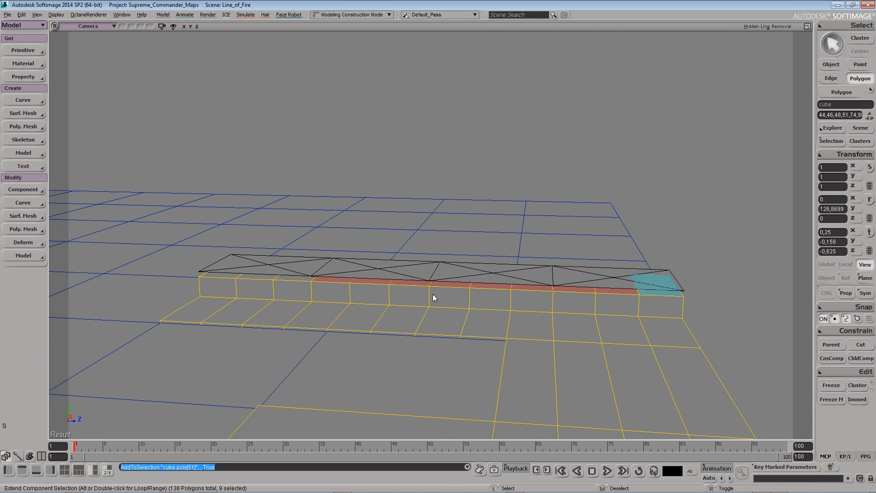
{"action": "key", "text": "ctrl+d"}
{"action": "left_click", "coordinate": [496, 237]}
{"action": "left_click_drag", "start_coordinate": [496, 236], "coordinate": [497, 227]}
{"action": "right_click_drag", "start_coordinate": [421, 284], "coordinate": [425, 294]}
Deselect the three lowest raised polygons, then duplicate the remaining six and raise them about 0.05 along Y
{"action": "key", "text": "u"}
{"action": "middle_click", "coordinate": [359, 277]}
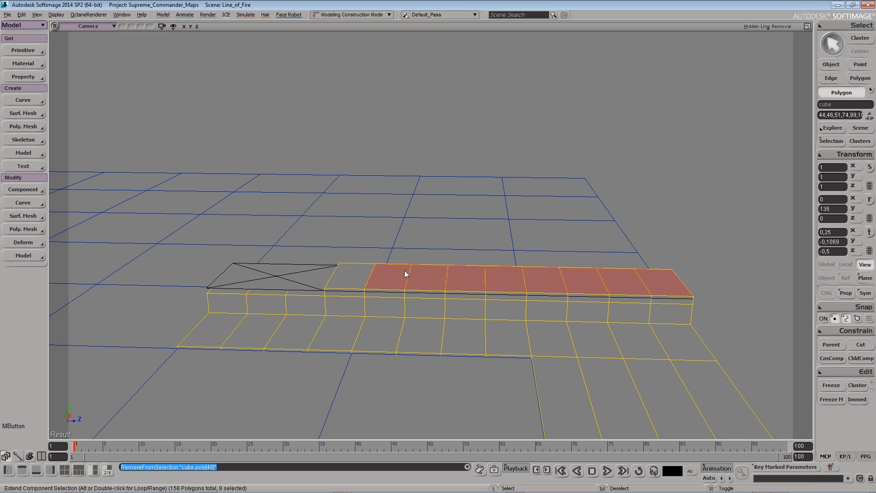
{"action": "middle_click", "coordinate": [400, 277]}
{"action": "middle_click", "coordinate": [428, 279]}
{"action": "key", "text": "ctrl+d"}
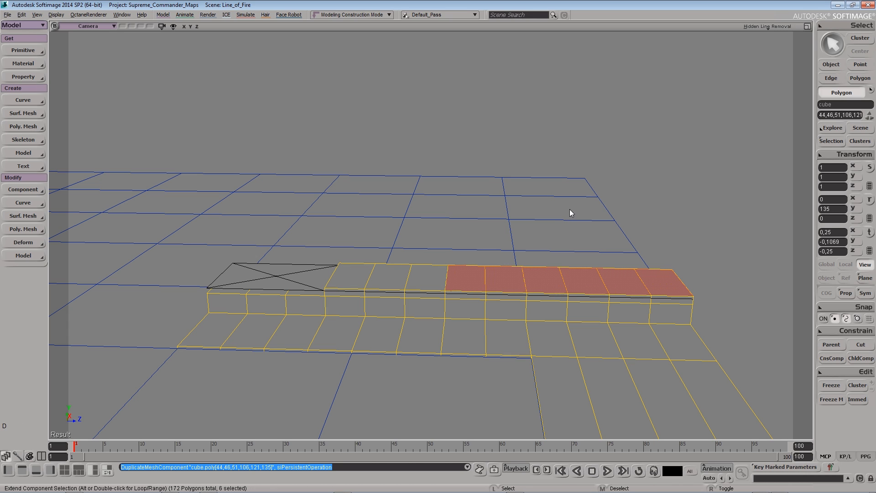
{"action": "key", "text": "v"}
{"action": "left_click_drag", "start_coordinate": [567, 236], "coordinate": [571, 227]}
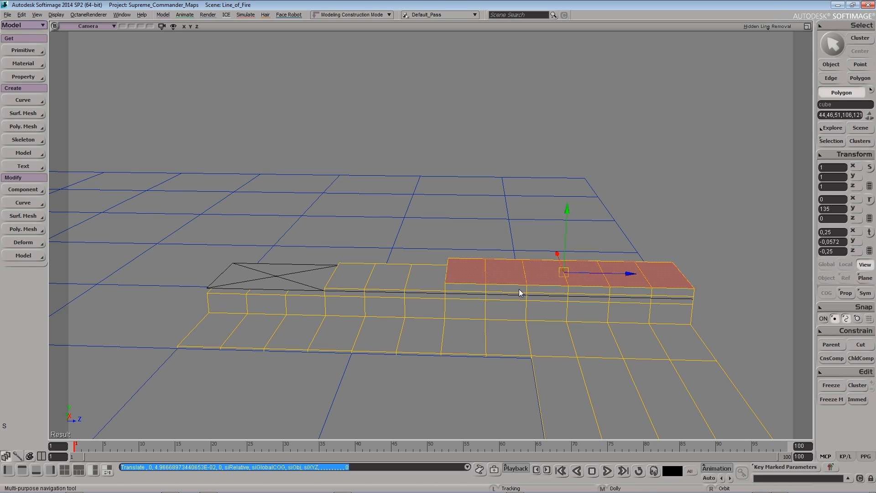
Deselect three more polygons, duplicate the last three at the far end and raise them as the highest step
{"action": "key", "text": "s"}
{"action": "left_click_drag", "start_coordinate": [520, 289], "coordinate": [462, 292]}
{"action": "key", "text": "u"}
{"action": "middle_click", "coordinate": [342, 268]}
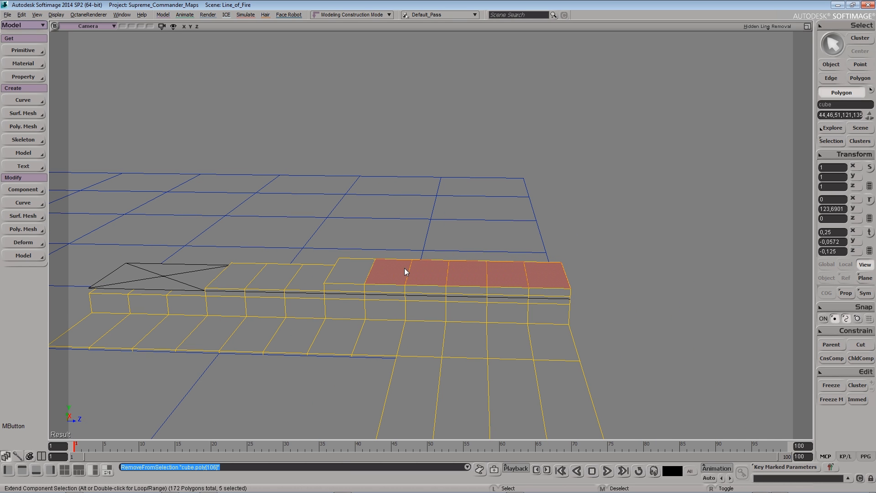
{"action": "middle_click", "coordinate": [403, 271]}
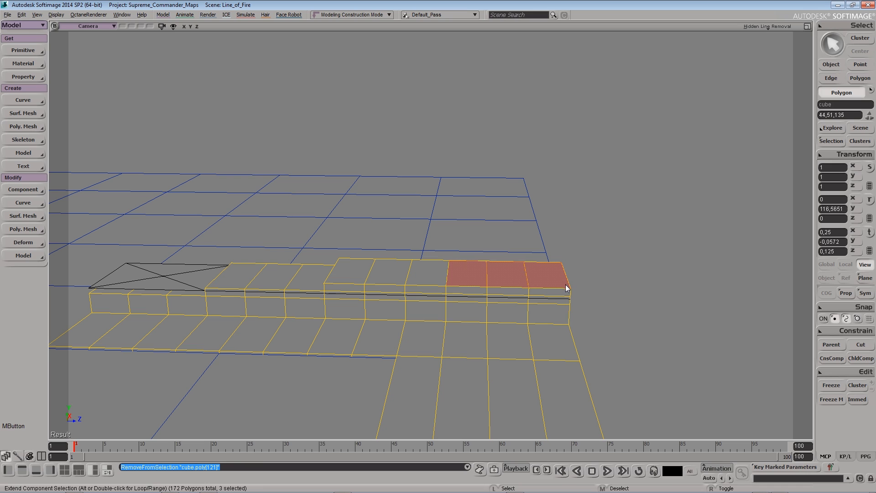
{"action": "key", "text": "ctrl+d"}
{"action": "key", "text": "v"}
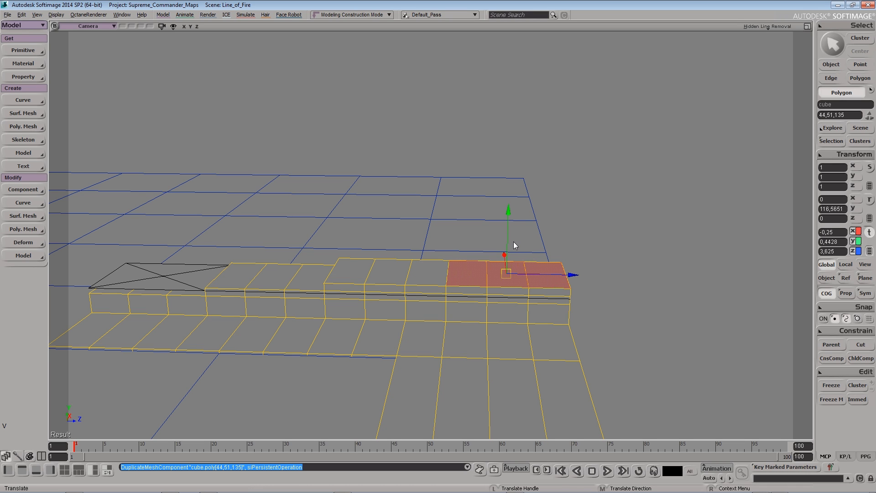
{"action": "left_click_drag", "start_coordinate": [510, 232], "coordinate": [511, 225]}
{"action": "key", "text": "space"}
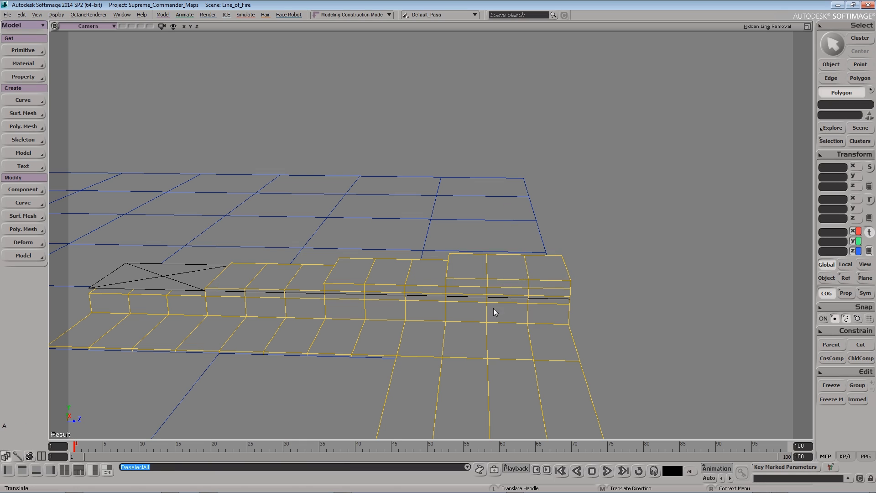
Select the polymsh guide strip with the diagonals and delete it
{"action": "right_click_drag", "start_coordinate": [480, 314], "coordinate": [403, 270]}
{"action": "left_click", "coordinate": [433, 276]}
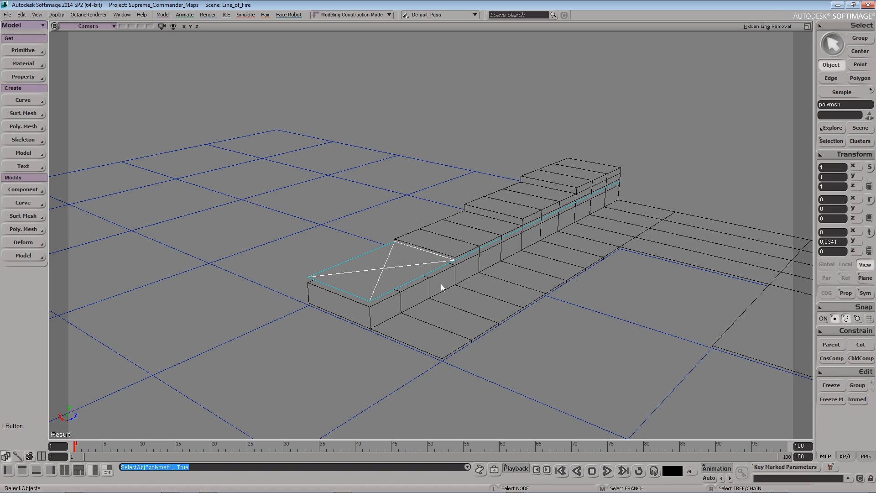
{"action": "key", "text": "Delete"}
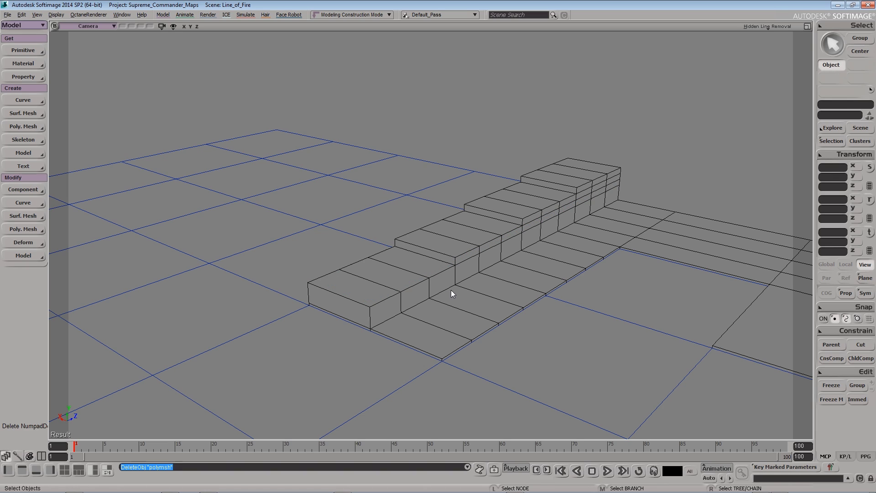
Select the stepped cube and isolate it in the camera view
{"action": "right_click_drag", "start_coordinate": [454, 292], "coordinate": [468, 260]}
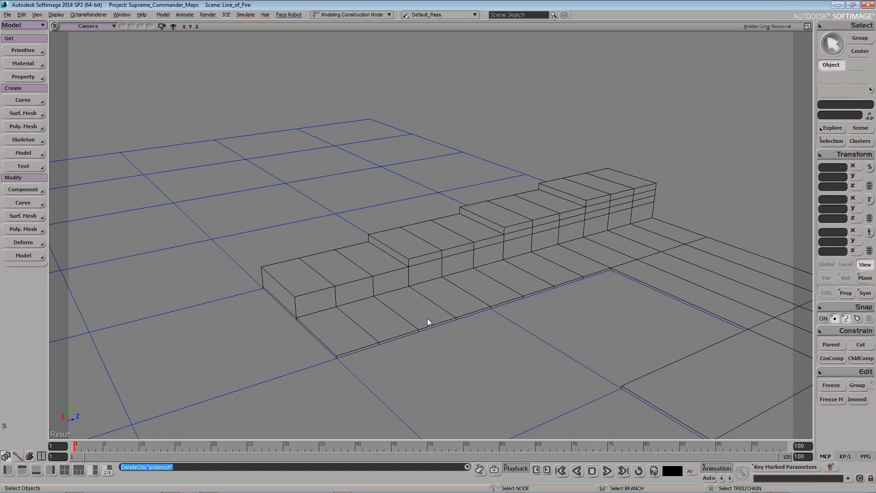
{"action": "right_click_drag", "start_coordinate": [353, 287], "coordinate": [461, 293]}
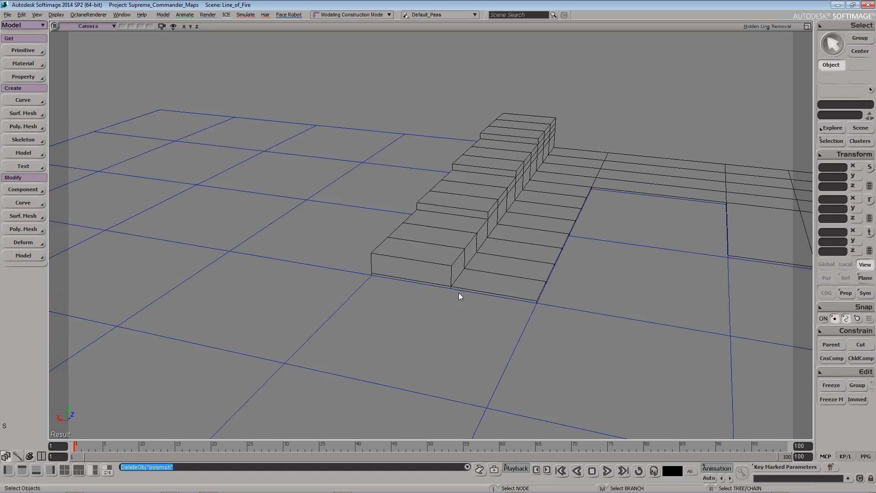
{"action": "left_click", "coordinate": [491, 283]}
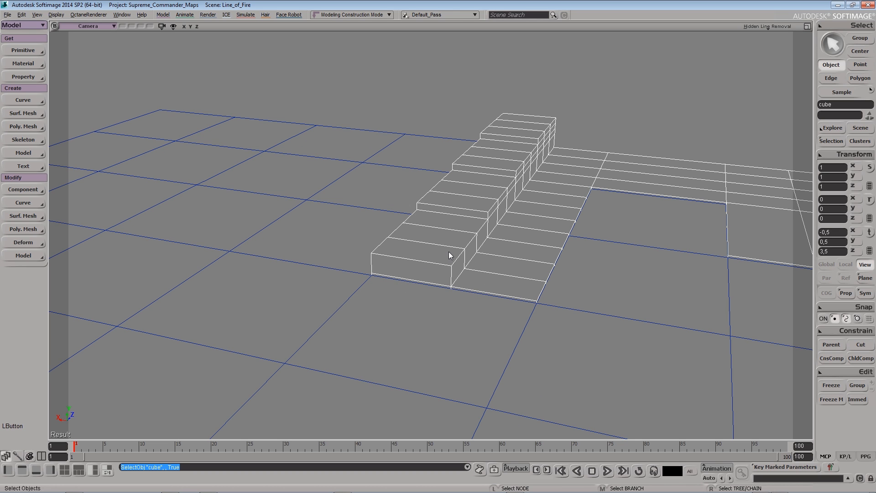
{"action": "left_click", "coordinate": [162, 26]}
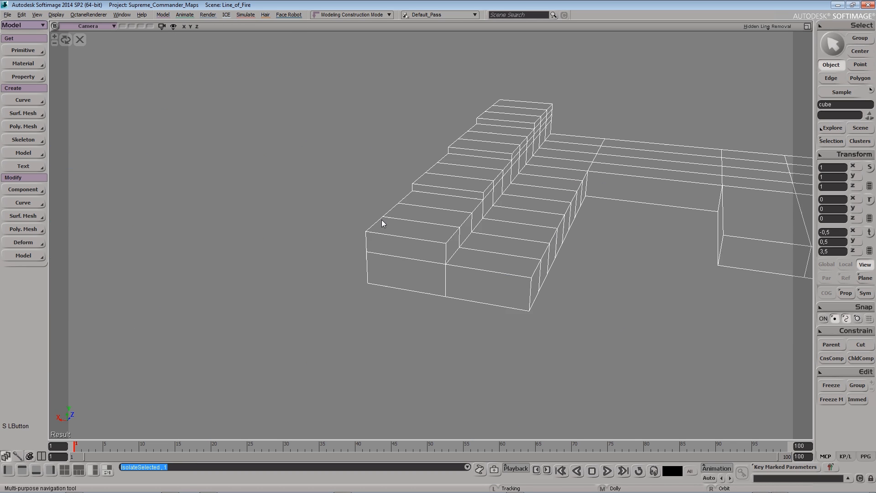
Select the two lower end polygons of the stepped block, duplicate them and move them outward to lengthen the base
{"action": "key", "text": "u"}
{"action": "left_click_drag", "start_coordinate": [428, 272], "coordinate": [467, 274]}
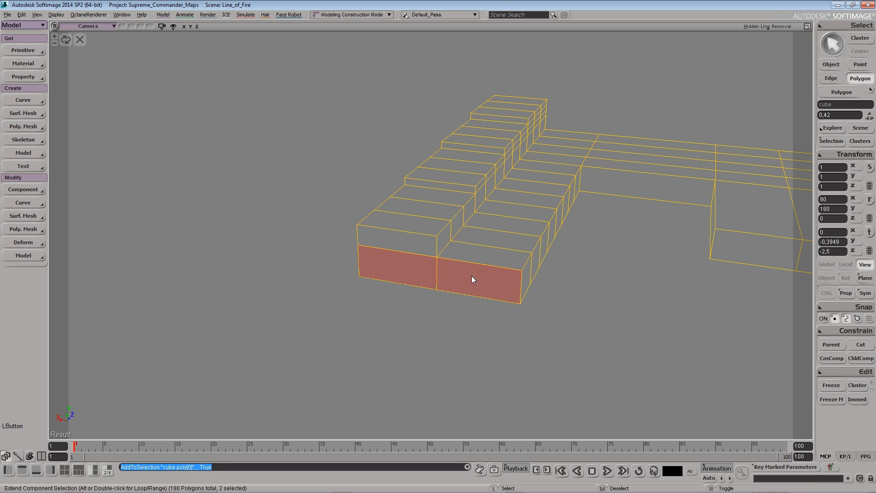
{"action": "key", "text": "ctrl+d"}
{"action": "right_click_drag", "start_coordinate": [496, 296], "coordinate": [403, 269]}
{"action": "key", "text": "v"}
{"action": "left_click_drag", "start_coordinate": [405, 274], "coordinate": [351, 294]}
{"action": "key", "text": "space"}
Insert an edge loop with the Split Edge tool along the lower row, close to its outer edge
{"action": "right_click_drag", "start_coordinate": [256, 139], "coordinate": [516, 286]}
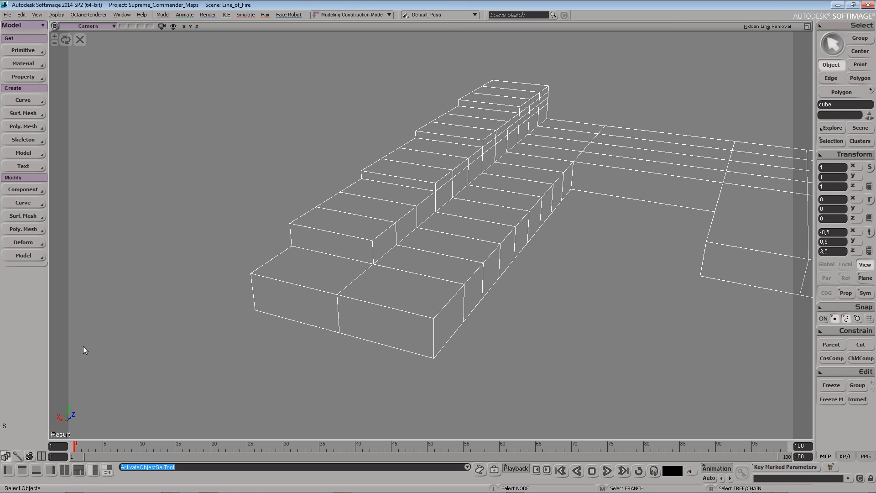
{"action": "left_click", "coordinate": [44, 229]}
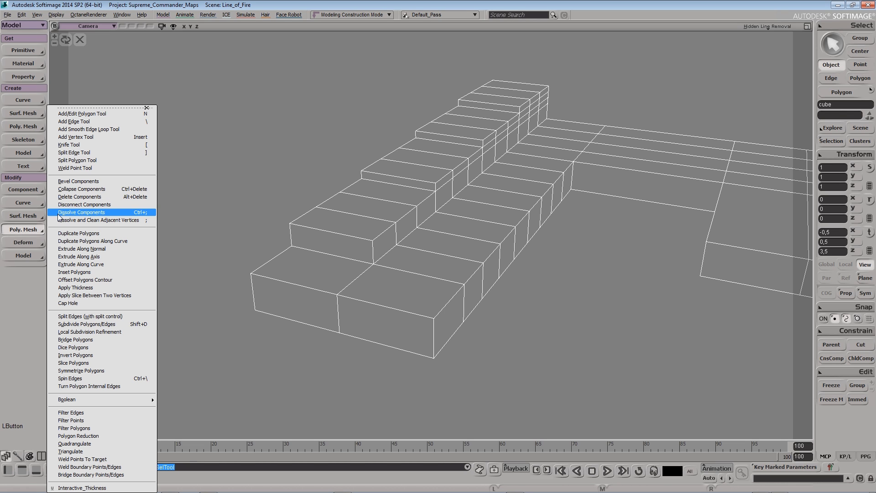
{"action": "left_click", "coordinate": [86, 153]}
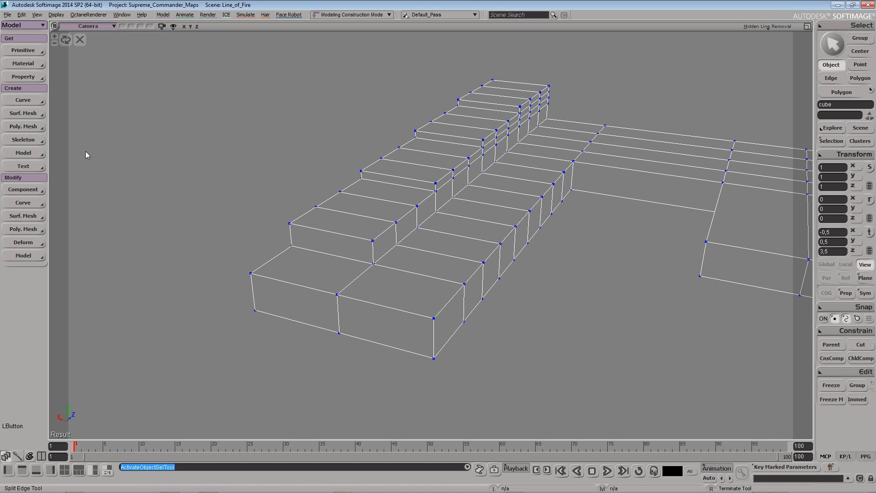
{"action": "left_click", "coordinate": [27, 229]}
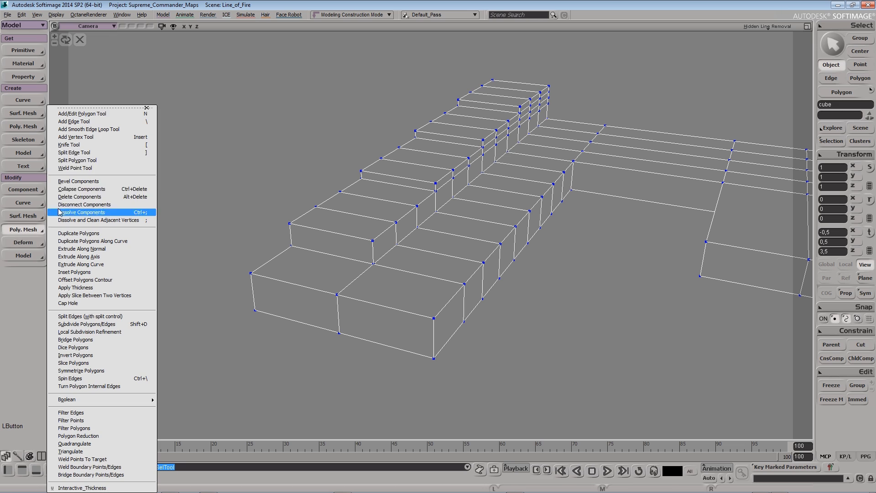
{"action": "left_click", "coordinate": [75, 151]}
{"action": "key", "text": "s"}
{"action": "right_click_drag", "start_coordinate": [432, 290], "coordinate": [447, 290]}
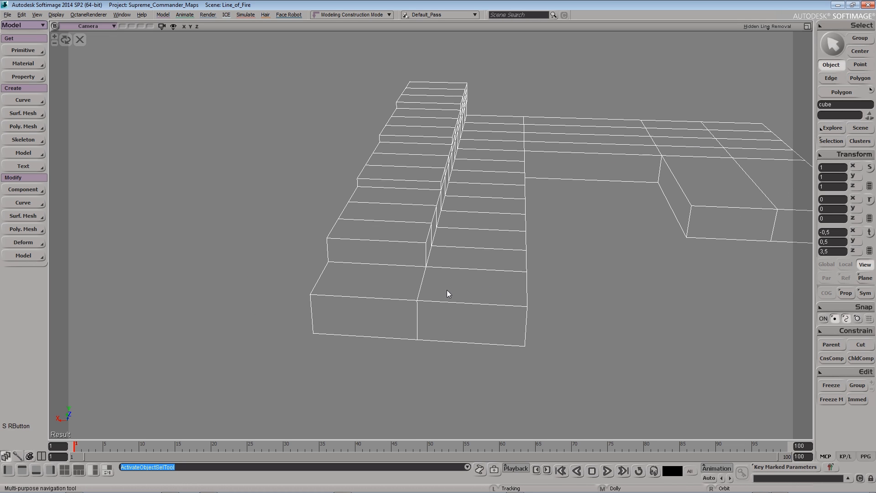
{"action": "left_click", "coordinate": [501, 271]}
Select the riser and tread polygons in the middle column of each of the four steps and delete them
{"action": "key", "text": "s"}
{"action": "right_click_drag", "start_coordinate": [525, 289], "coordinate": [486, 287]}
{"action": "left_click_drag", "start_coordinate": [485, 286], "coordinate": [482, 294]}
{"action": "middle_click_drag", "start_coordinate": [450, 270], "coordinate": [453, 297]}
{"action": "key", "text": "u"}
{"action": "left_click", "coordinate": [410, 268], "text": "shift"}
{"action": "left_click", "coordinate": [395, 233]}
{"action": "key", "text": "s"}
{"action": "right_click_drag", "start_coordinate": [470, 281], "coordinate": [493, 231]}
{"action": "left_click", "coordinate": [503, 219]}
{"action": "left_click", "coordinate": [505, 207]}
{"action": "left_click", "coordinate": [502, 250]}
{"action": "key", "text": "s"}
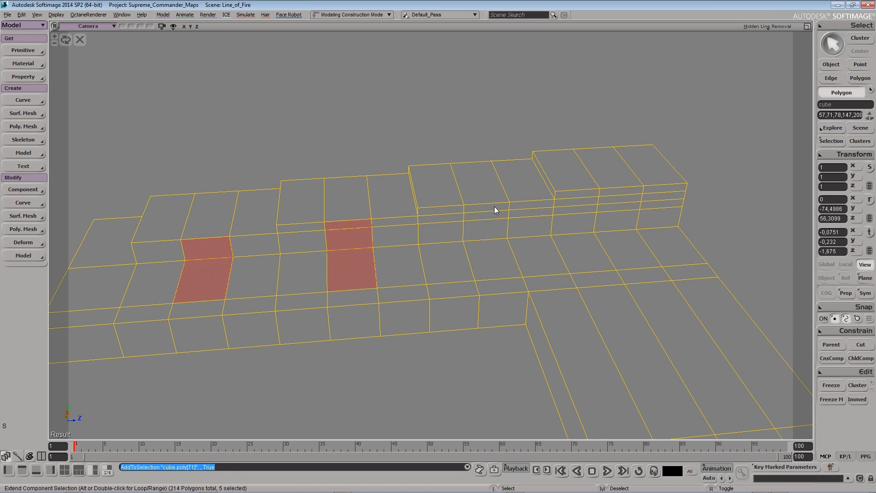
{"action": "left_click", "coordinate": [492, 233], "text": "shift"}
{"action": "left_click", "coordinate": [500, 264], "text": "shift"}
{"action": "key", "text": "s"}
{"action": "right_click_drag", "start_coordinate": [500, 265], "coordinate": [465, 293]}
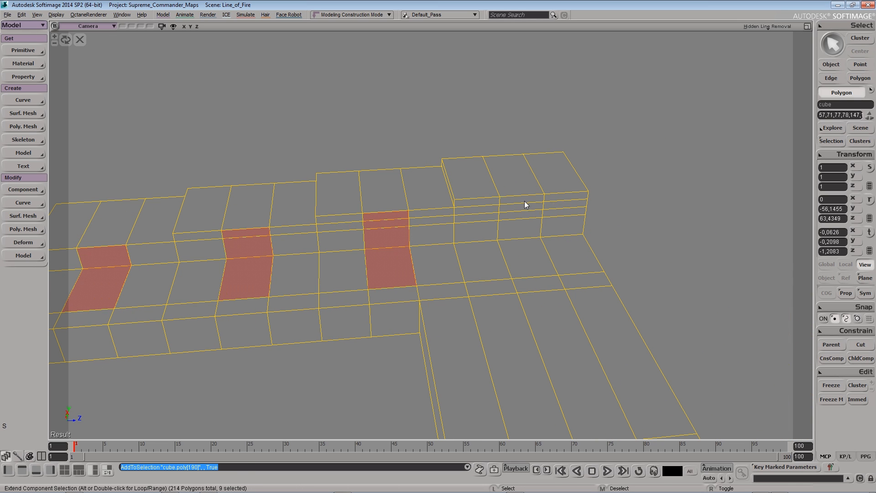
{"action": "left_click", "coordinate": [524, 238], "text": "shift"}
{"action": "key", "text": "Delete"}
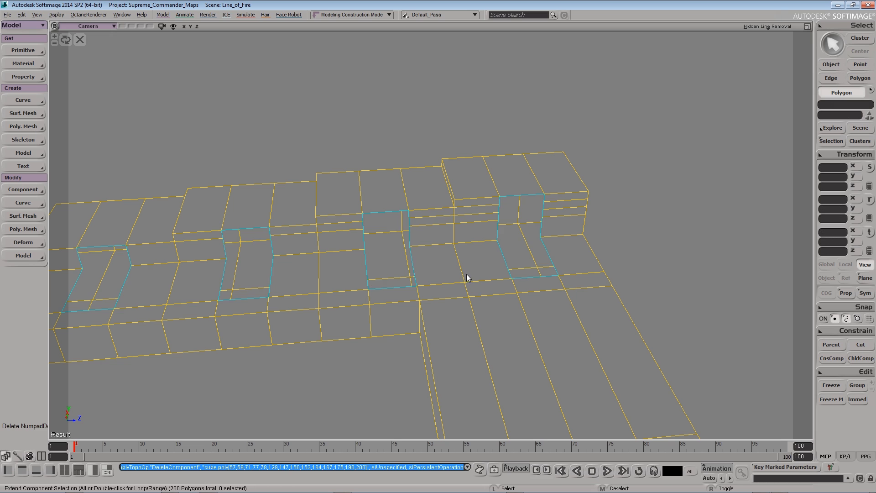
Bridge the deleted openings in the four steps with sloping ramp polygons using the Create Polygon tool
{"action": "key", "text": "s"}
{"action": "right_click_drag", "start_coordinate": [470, 299], "coordinate": [409, 269]}
{"action": "key", "text": "n"}
{"action": "left_click", "coordinate": [340, 248]}
{"action": "left_click", "coordinate": [398, 299]}
{"action": "right_click", "coordinate": [397, 299]}
{"action": "key", "text": "s"}
{"action": "right_click_drag", "start_coordinate": [397, 302], "coordinate": [462, 231]}
{"action": "right_click_drag", "start_coordinate": [475, 303], "coordinate": [465, 240]}
{"action": "left_click", "coordinate": [480, 204]}
{"action": "left_click", "coordinate": [505, 292]}
{"action": "key", "text": "s"}
{"action": "left_click_drag", "start_coordinate": [536, 320], "coordinate": [463, 234]}
{"action": "left_click", "coordinate": [470, 200]}
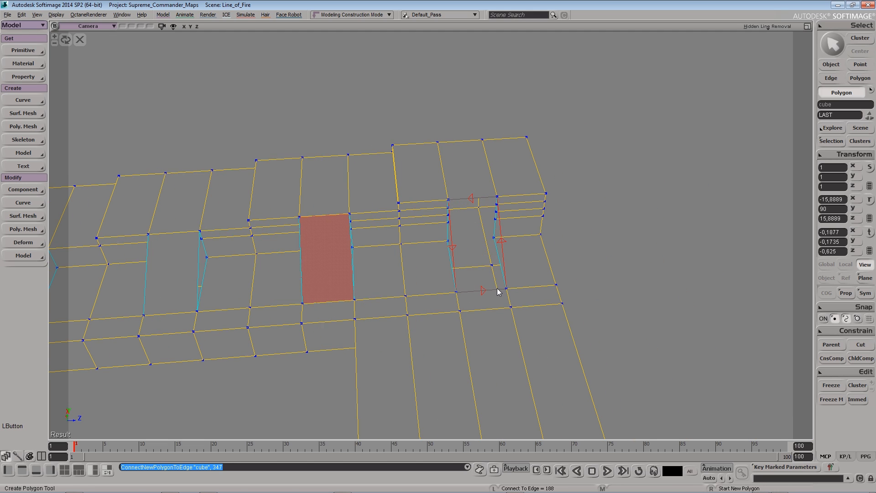
{"action": "left_click", "coordinate": [496, 292]}
Fill the open triangular sides of the lowest ramp with new polygons connected to its border edges
{"action": "key", "text": "s"}
{"action": "right_click_drag", "start_coordinate": [406, 289], "coordinate": [362, 331]}
{"action": "left_click", "coordinate": [399, 337]}
{"action": "left_click", "coordinate": [413, 314]}
{"action": "key", "text": "s"}
{"action": "right_click_drag", "start_coordinate": [415, 313], "coordinate": [508, 307]}
{"action": "left_click", "coordinate": [508, 308]}
{"action": "left_click", "coordinate": [507, 269]}
Close the open sides of the second ramp with fans of polygons between its foot and the wall edges
{"action": "key", "text": "s"}
{"action": "right_click_drag", "start_coordinate": [488, 276], "coordinate": [531, 303]}
{"action": "left_click", "coordinate": [577, 250]}
{"action": "left_click", "coordinate": [555, 272]}
{"action": "left_click", "coordinate": [537, 227]}
{"action": "right_click", "coordinate": [513, 233]}
{"action": "key", "text": "s"}
{"action": "right_click_drag", "start_coordinate": [513, 233], "coordinate": [506, 196]}
{"action": "left_click", "coordinate": [484, 200]}
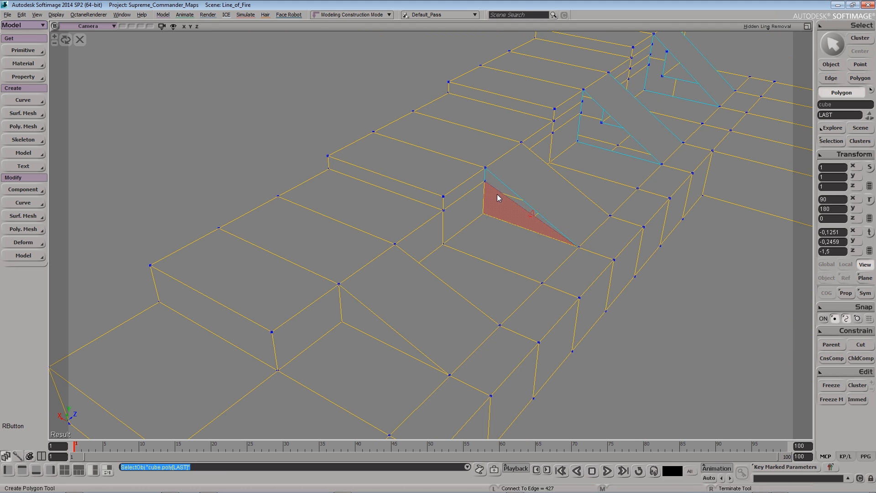
{"action": "right_click", "coordinate": [502, 188]}
{"action": "key", "text": "s"}
{"action": "right_click_drag", "start_coordinate": [550, 203], "coordinate": [499, 220]}
{"action": "left_click", "coordinate": [526, 245]}
{"action": "left_click", "coordinate": [502, 201]}
{"action": "right_click", "coordinate": [561, 206]}
Close the third ramp's side facing the second ramp with a fan of triangles
{"action": "key", "text": "s"}
{"action": "left_click", "coordinate": [407, 218]}
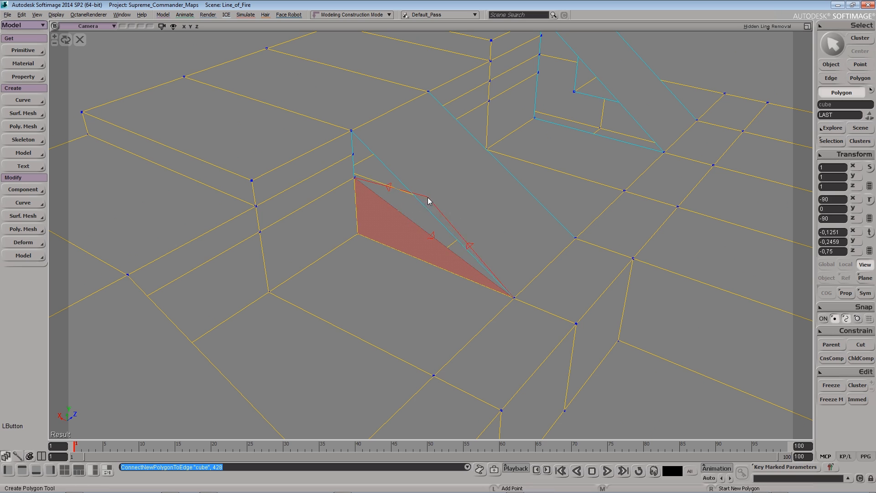
{"action": "left_click", "coordinate": [352, 158]}
{"action": "left_click", "coordinate": [378, 170]}
{"action": "right_click", "coordinate": [376, 185]}
Close the third ramp's other side, facing the fourth ramp, with triangles from its foot to each wall edge
{"action": "key", "text": "s"}
{"action": "left_click_drag", "start_coordinate": [573, 239], "coordinate": [508, 266]}
{"action": "right_click_drag", "start_coordinate": [508, 266], "coordinate": [429, 255]}
{"action": "left_click", "coordinate": [516, 273]}
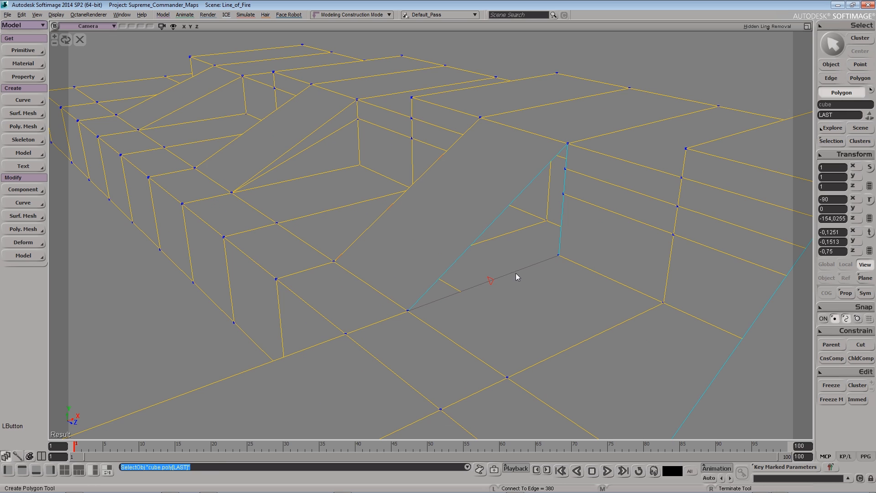
{"action": "left_click", "coordinate": [559, 223]}
{"action": "right_click", "coordinate": [544, 226]}
{"action": "left_click", "coordinate": [537, 215]}
{"action": "left_click", "coordinate": [563, 189]}
{"action": "right_click", "coordinate": [548, 187]}
{"action": "left_click", "coordinate": [547, 186]}
{"action": "left_click", "coordinate": [552, 163]}
Fill the fourth ramp's side facing the third ramp with a fan of triangles
{"action": "key", "text": "s"}
{"action": "right_click_drag", "start_coordinate": [479, 256], "coordinate": [468, 283]}
{"action": "key", "text": "n"}
{"action": "left_click", "coordinate": [467, 282]}
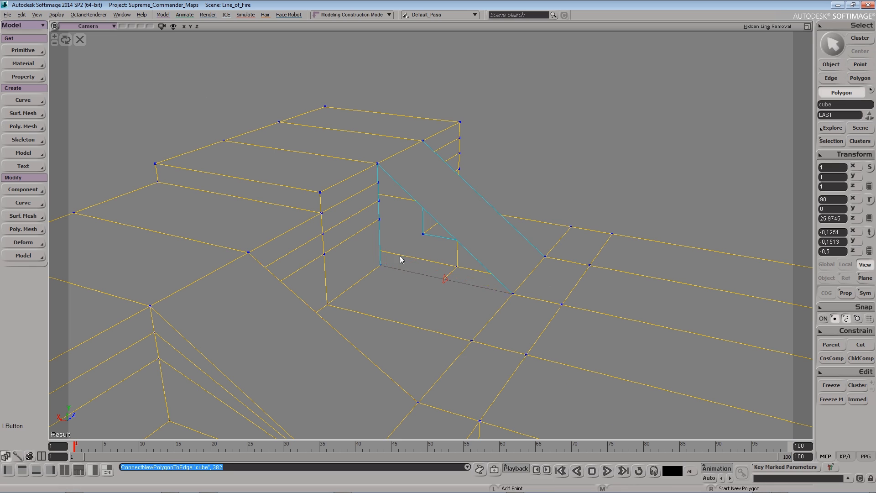
{"action": "left_click", "coordinate": [382, 247]}
{"action": "right_click", "coordinate": [427, 248]}
{"action": "left_click", "coordinate": [427, 247]}
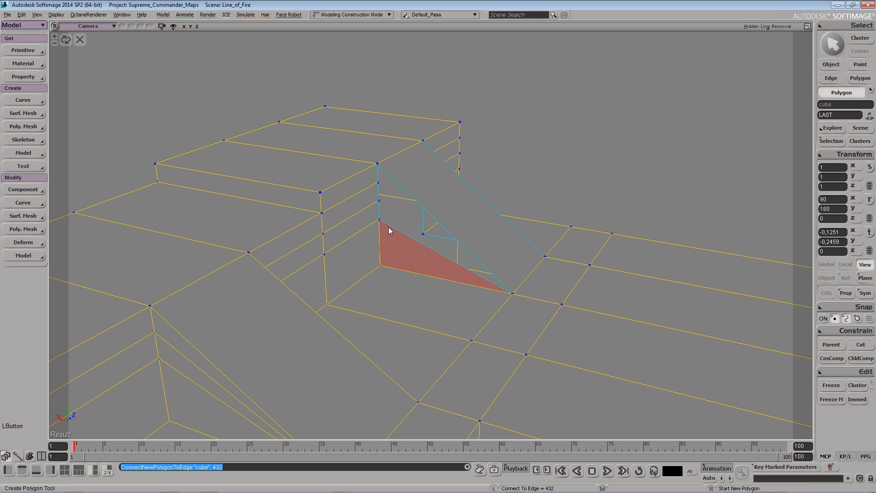
{"action": "left_click", "coordinate": [406, 215]}
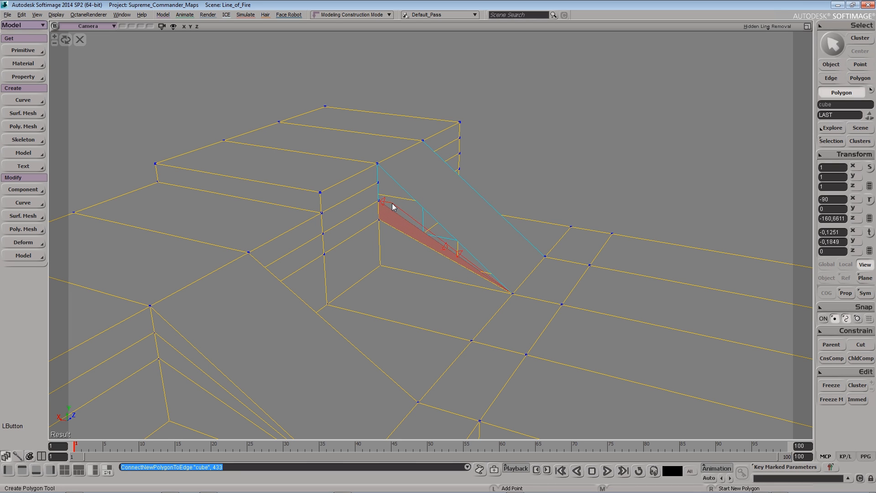
{"action": "left_click", "coordinate": [378, 183]}
{"action": "right_click", "coordinate": [406, 217]}
Fill the fourth ramp's outer side with triangles between its foot and the wall edges
{"action": "key", "text": "s"}
{"action": "right_click_drag", "start_coordinate": [406, 217], "coordinate": [517, 318]}
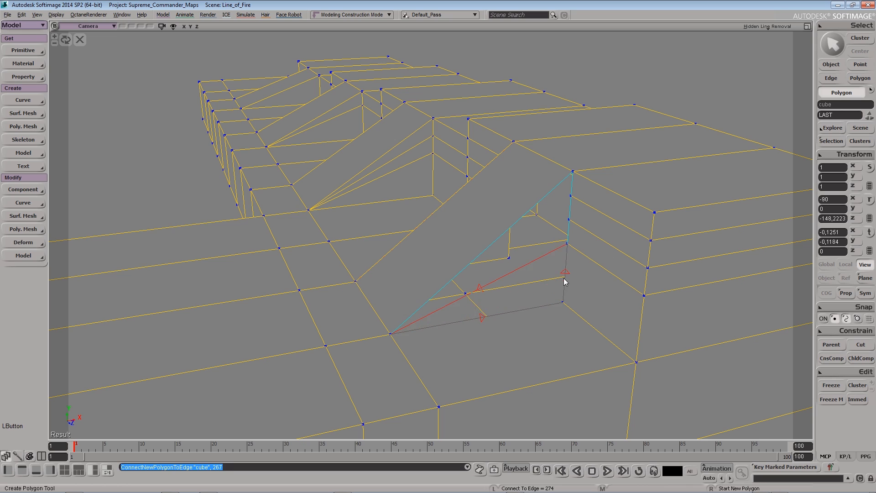
{"action": "left_click", "coordinate": [522, 268]}
{"action": "left_click", "coordinate": [569, 237]}
{"action": "right_click", "coordinate": [559, 242]}
{"action": "left_click", "coordinate": [549, 233]}
{"action": "left_click", "coordinate": [568, 209]}
{"action": "right_click", "coordinate": [565, 212]}
Insert an edge loop with the Split Edge tool across the base, just beyond the narrow strip at the ramp feet
{"action": "right_click_drag", "start_coordinate": [348, 319], "coordinate": [461, 314]}
{"action": "key", "text": "space"}
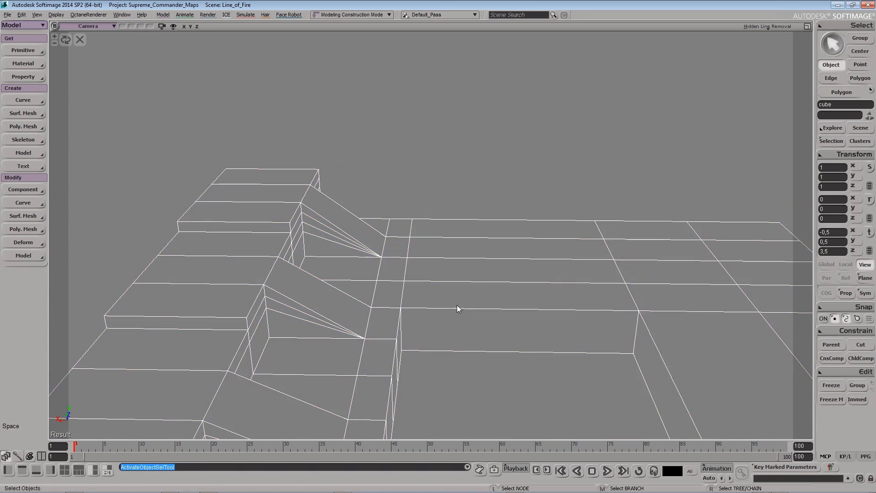
{"action": "left_click_drag", "start_coordinate": [28, 228], "coordinate": [78, 155]}
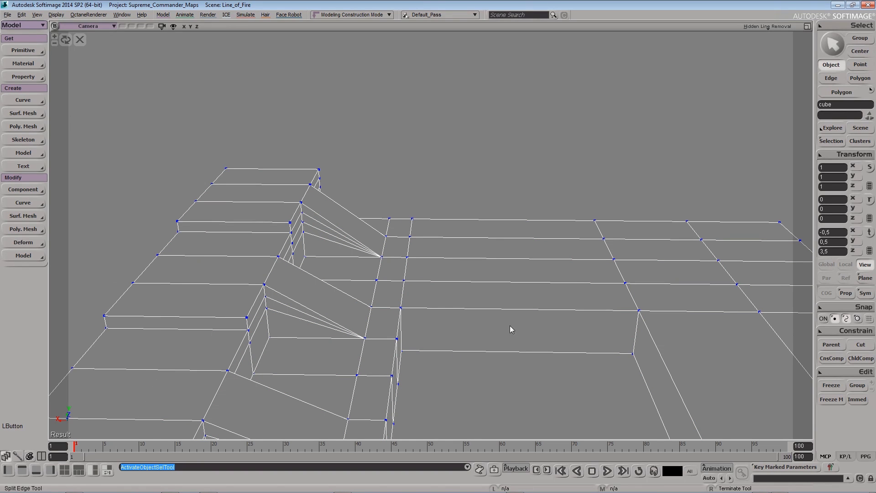
{"action": "left_click", "coordinate": [442, 259], "text": "ctrl"}
Select the two floor polygons in front of the fourth ramp's foot and delete them
{"action": "key", "text": "s"}
{"action": "right_click_drag", "start_coordinate": [538, 310], "coordinate": [472, 329]}
{"action": "left_click_drag", "start_coordinate": [472, 330], "coordinate": [480, 344]}
{"action": "middle_click_drag", "start_coordinate": [496, 338], "coordinate": [373, 339]}
{"action": "mouse_move", "coordinate": [373, 339]}
{"action": "left_mouse_down"}
{"action": "mouse_move", "coordinate": [381, 305]}
{"action": "mouse_move", "coordinate": [426, 302]}
{"action": "mouse_move", "coordinate": [425, 323]}
{"action": "left_mouse_up"}
{"action": "key", "text": "u"}
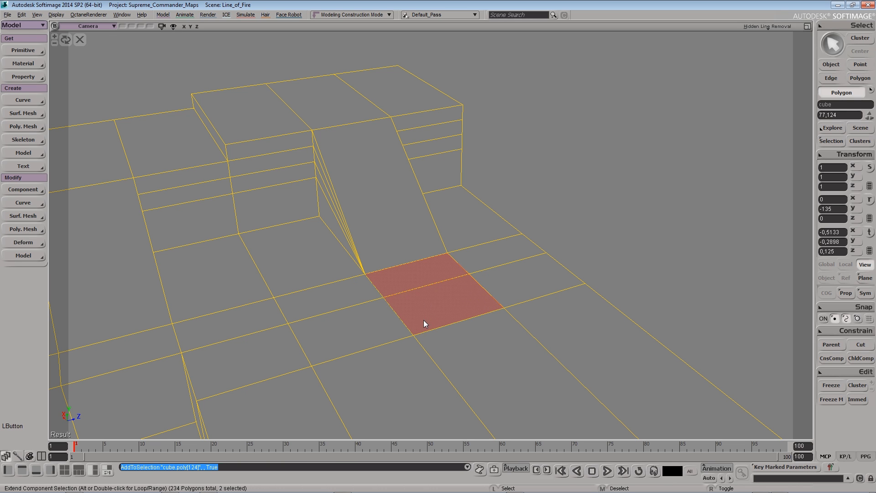
{"action": "key", "text": "Delete"}
Delete the six remaining floor polygons on both sides of the fourth ramp
{"action": "mouse_move", "coordinate": [338, 286]}
{"action": "left_mouse_down"}
{"action": "mouse_move", "coordinate": [336, 309]}
{"action": "mouse_move", "coordinate": [446, 342]}
{"action": "left_mouse_up"}
{"action": "key", "text": "s"}
{"action": "right_click_drag", "start_coordinate": [446, 342], "coordinate": [455, 245]}
{"action": "left_click_drag", "start_coordinate": [455, 245], "coordinate": [461, 322]}
{"action": "key", "text": "s"}
{"action": "right_click_drag", "start_coordinate": [461, 322], "coordinate": [460, 328]}
{"action": "key", "text": "Delete"}
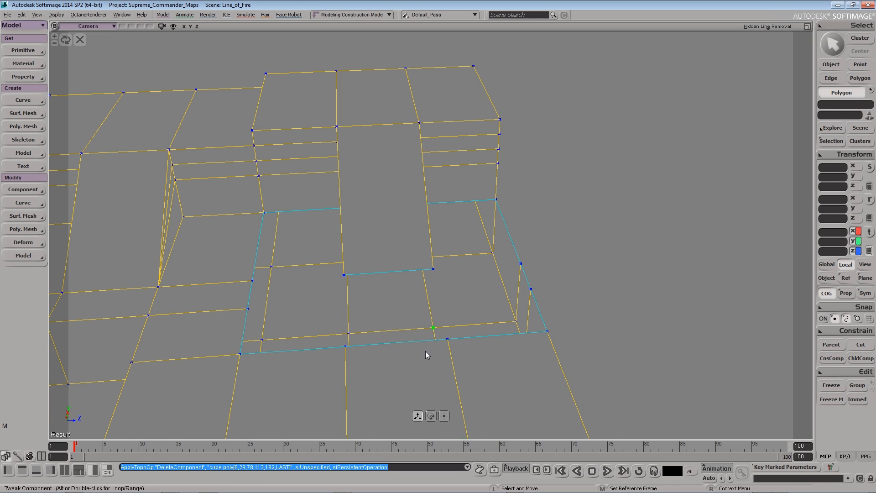
Extend the fourth ramp by welding its two foot points to the outer edge of the floor opening
{"action": "key", "text": "s"}
{"action": "right_click_drag", "start_coordinate": [445, 417], "coordinate": [493, 279]}
{"action": "left_click_drag", "start_coordinate": [473, 274], "coordinate": [377, 309]}
{"action": "right_click_drag", "start_coordinate": [376, 309], "coordinate": [324, 313]}
{"action": "left_click_drag", "start_coordinate": [325, 310], "coordinate": [363, 385]}
{"action": "right_click", "coordinate": [368, 363]}
{"action": "key", "text": "space"}
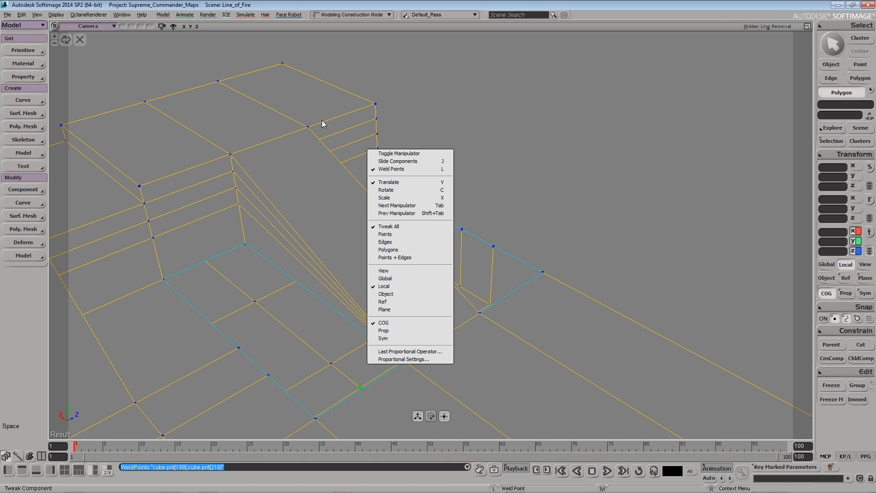
Fill the floor opening between the fourth and third ramps with a four-sided polygon and adjoining triangles
{"action": "key", "text": "s"}
{"action": "right_click_drag", "start_coordinate": [362, 306], "coordinate": [438, 295]}
{"action": "key", "text": "n"}
{"action": "left_click", "coordinate": [371, 290]}
{"action": "left_click", "coordinate": [360, 232]}
{"action": "left_click", "coordinate": [439, 290]}
{"action": "right_click", "coordinate": [407, 242]}
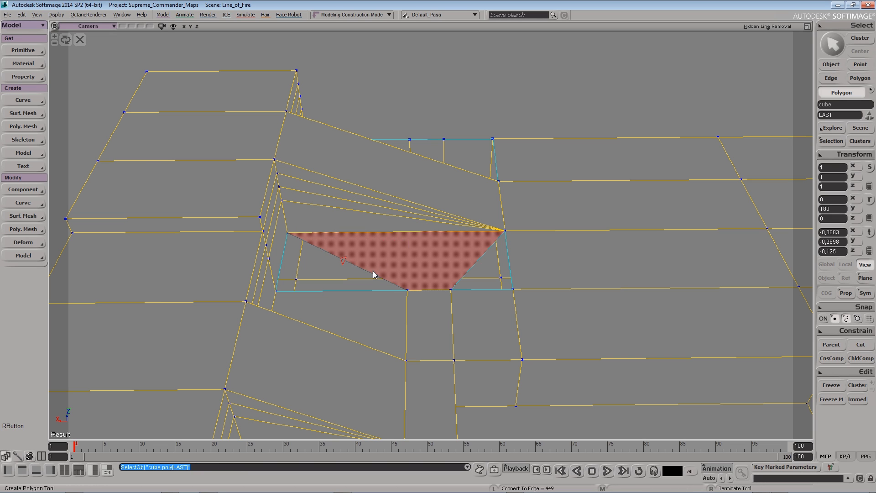
{"action": "right_click", "coordinate": [356, 288]}
{"action": "left_click", "coordinate": [502, 289]}
{"action": "right_click", "coordinate": [502, 289]}
{"action": "key", "text": "s"}
{"action": "mouse_move", "coordinate": [502, 289]}
{"action": "right_mouse_down"}
{"action": "mouse_move", "coordinate": [501, 305]}
{"action": "mouse_move", "coordinate": [475, 296]}
{"action": "mouse_move", "coordinate": [488, 280]}
{"action": "right_mouse_up"}
Fill the floor opening on the fourth ramp's outer side with a four-sided polygon and a triangle at each end
{"action": "left_click", "coordinate": [505, 317]}
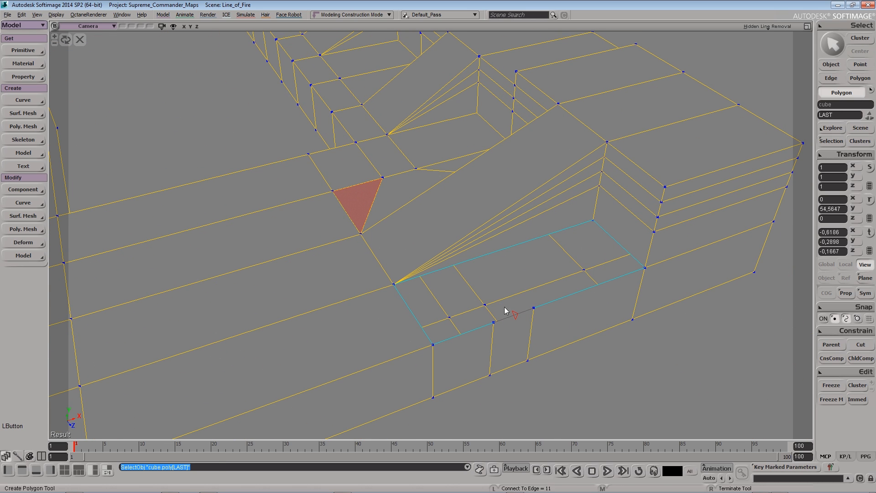
{"action": "left_click", "coordinate": [487, 252]}
{"action": "left_click", "coordinate": [461, 309]}
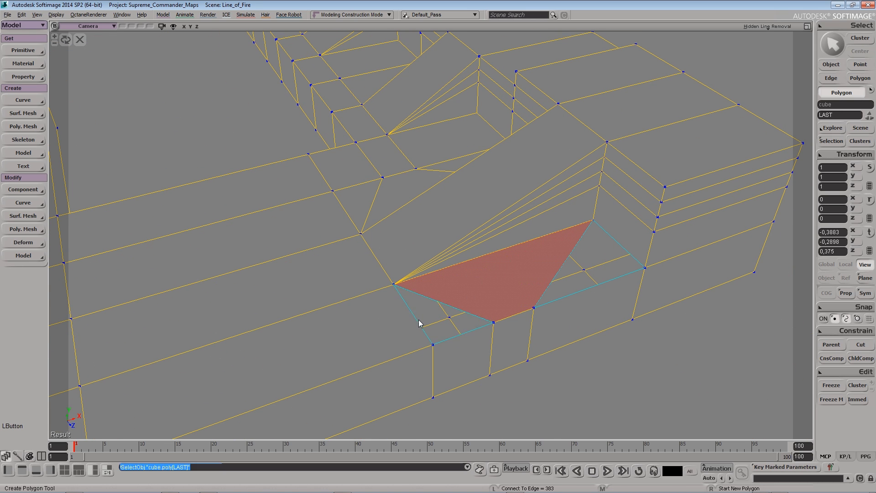
{"action": "left_click", "coordinate": [564, 258]}
{"action": "left_click", "coordinate": [618, 272]}
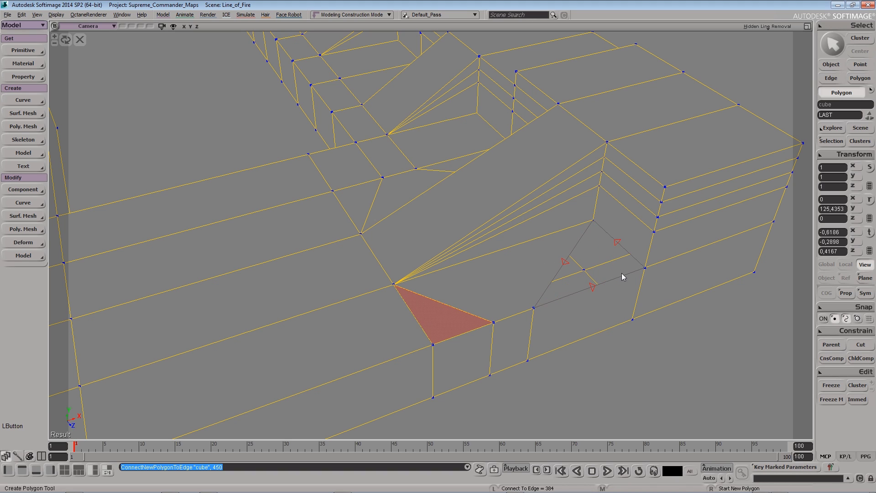
{"action": "key", "text": "space"}
Select the edge points around the inner corner near the fourth ramp and move them along X toward the open area
{"action": "key", "text": "s"}
{"action": "left_click_drag", "start_coordinate": [469, 260], "coordinate": [537, 221]}
{"action": "right_click_drag", "start_coordinate": [537, 221], "coordinate": [486, 275]}
{"action": "scroll", "coordinate": [478, 262], "scroll_direction": "up", "scroll_amount": 10}
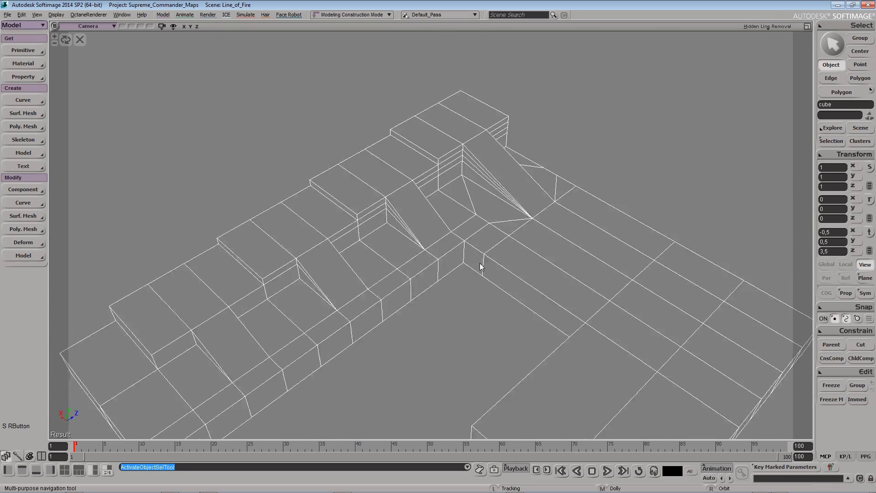
{"action": "key", "text": "t"}
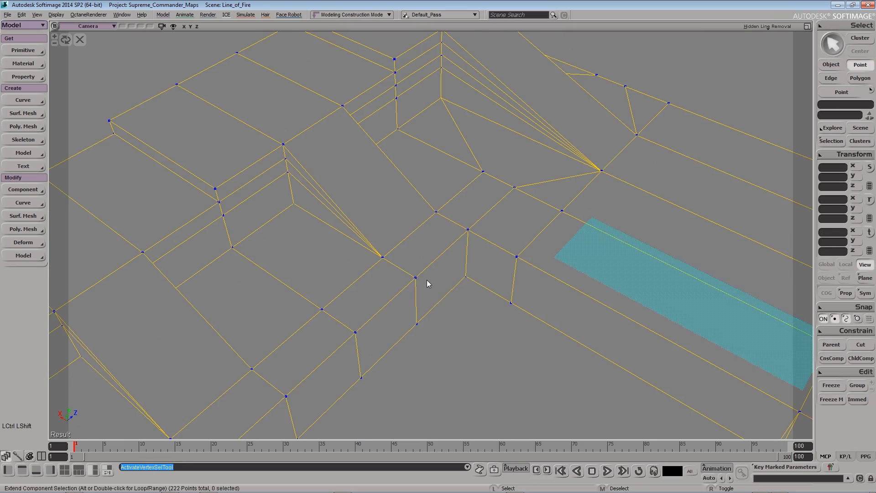
{"action": "left_click", "coordinate": [426, 280]}
{"action": "key", "text": "s"}
{"action": "right_click_drag", "start_coordinate": [519, 251], "coordinate": [379, 188]}
{"action": "key", "text": "t"}
{"action": "left_click_drag", "start_coordinate": [385, 191], "coordinate": [433, 274], "text": "shift"}
{"action": "left_click_drag", "start_coordinate": [453, 187], "coordinate": [473, 274], "text": "shift"}
{"action": "key", "text": "s"}
{"action": "right_click_drag", "start_coordinate": [454, 316], "coordinate": [497, 234]}
{"action": "key", "text": "v"}
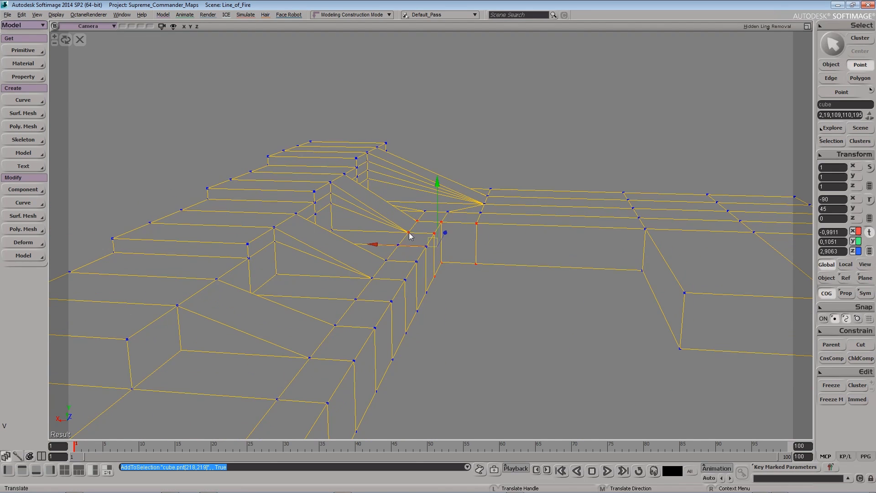
{"action": "left_click_drag", "start_coordinate": [385, 245], "coordinate": [484, 291]}
{"action": "key", "text": "s"}
{"action": "key", "text": "ctrl+shift+a"}
{"action": "right_click_drag", "start_coordinate": [492, 270], "coordinate": [466, 286]}
Select the upper and lower points of the inner corner and shift them in X and Z to round the bend
{"action": "key", "text": "t"}
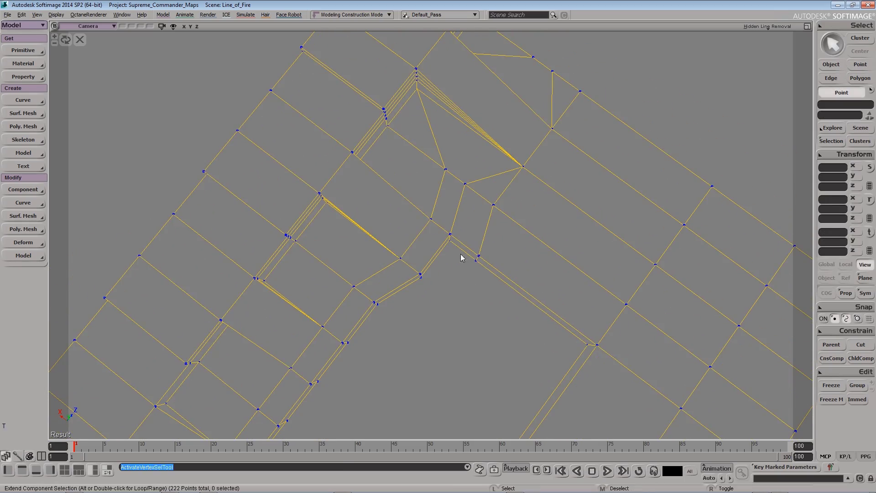
{"action": "left_click", "coordinate": [452, 241]}
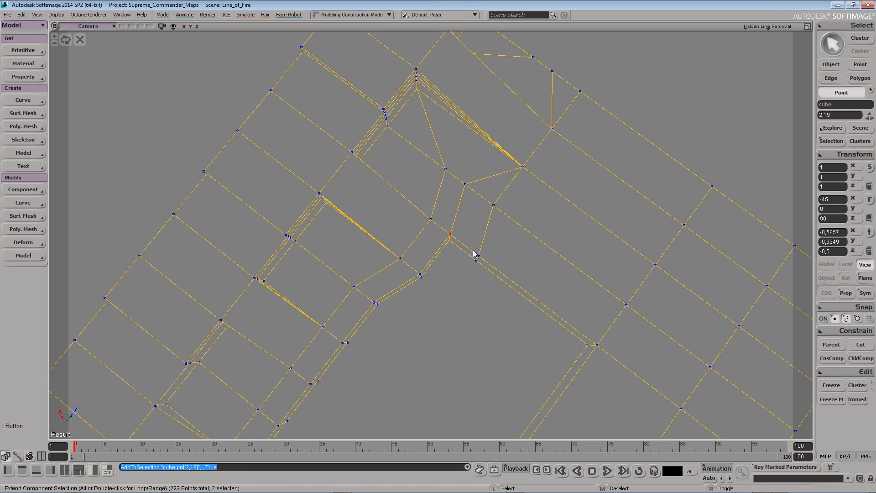
{"action": "key", "text": "v"}
{"action": "right_click_drag", "start_coordinate": [479, 254], "coordinate": [444, 291]}
{"action": "left_click_drag", "start_coordinate": [449, 309], "coordinate": [395, 314]}
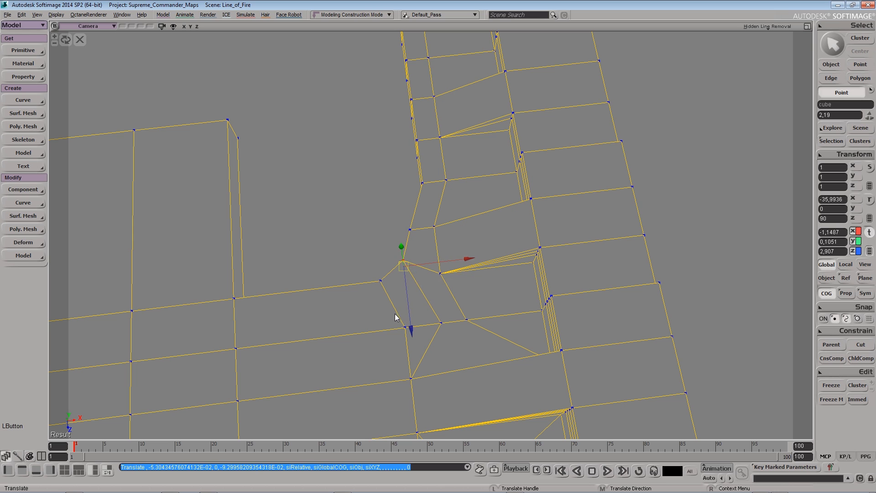
{"action": "left_click", "coordinate": [395, 314]}
Move the three edge points where the bend meets the straight wall to smooth the curve
{"action": "right_click_drag", "start_coordinate": [398, 313], "coordinate": [437, 316]}
{"action": "key", "text": "t"}
{"action": "left_click_drag", "start_coordinate": [381, 261], "coordinate": [451, 281], "text": "shift"}
{"action": "key", "text": "v"}
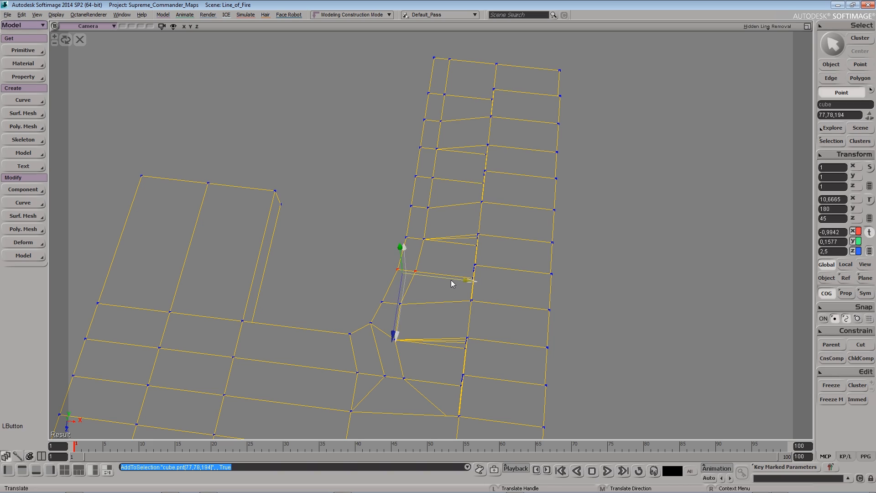
{"action": "key", "text": "space"}
{"action": "right_click_drag", "start_coordinate": [396, 291], "coordinate": [472, 296]}
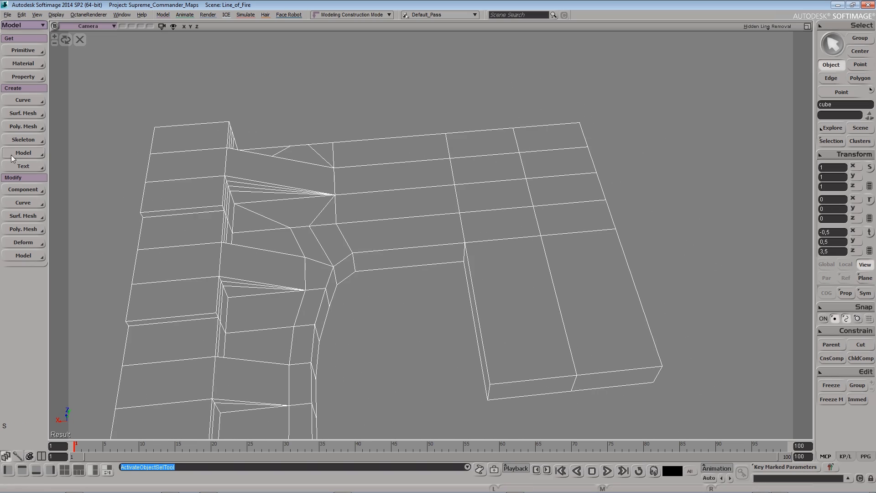
Insert an edge loop on each side of the second inner corner with the Split Edge tool
{"action": "key", "text": "backslash"}
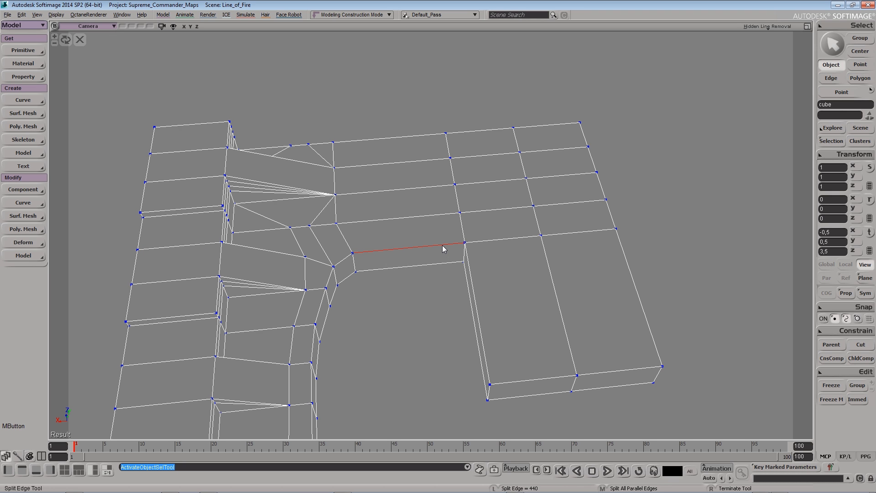
{"action": "left_click", "coordinate": [442, 247]}
{"action": "right_click_drag", "start_coordinate": [446, 307], "coordinate": [480, 320]}
{"action": "left_click", "coordinate": [467, 219]}
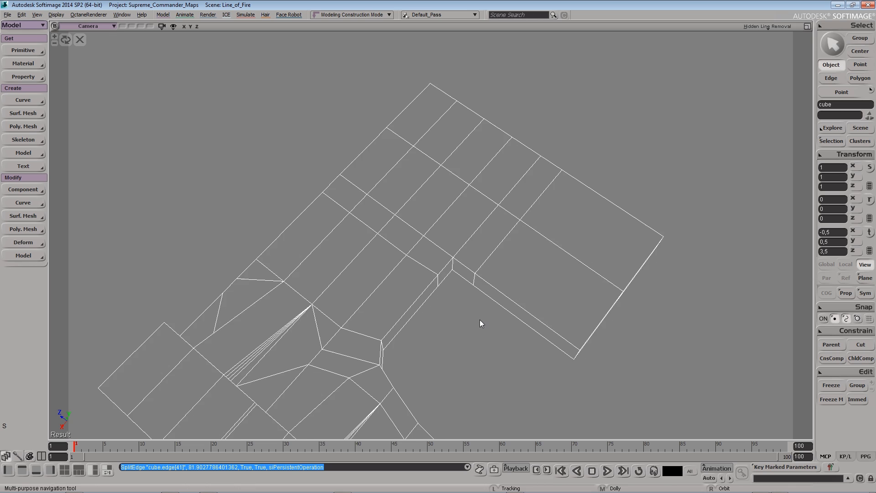
Select the upper and lower points of the second inner corner and move them to bevel the corner
{"action": "key", "text": "t"}
{"action": "left_click_drag", "start_coordinate": [450, 256], "coordinate": [460, 287]}
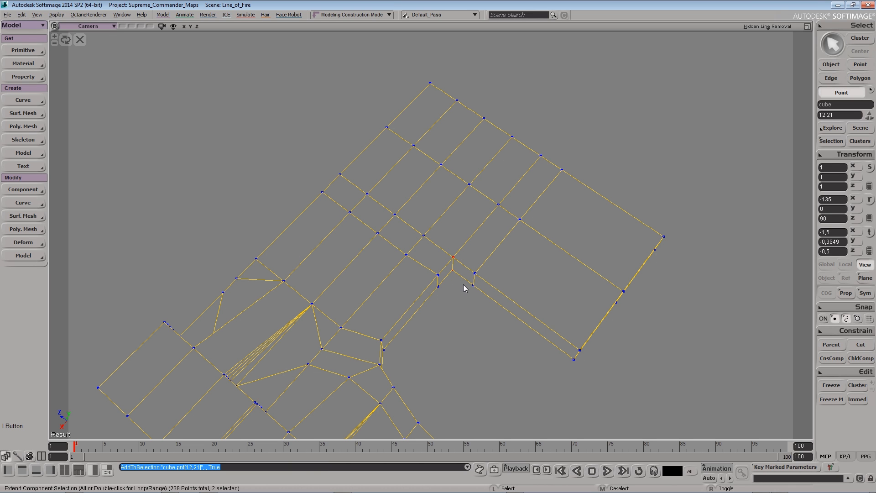
{"action": "key", "text": "v"}
{"action": "right_click_drag", "start_coordinate": [477, 285], "coordinate": [495, 306]}
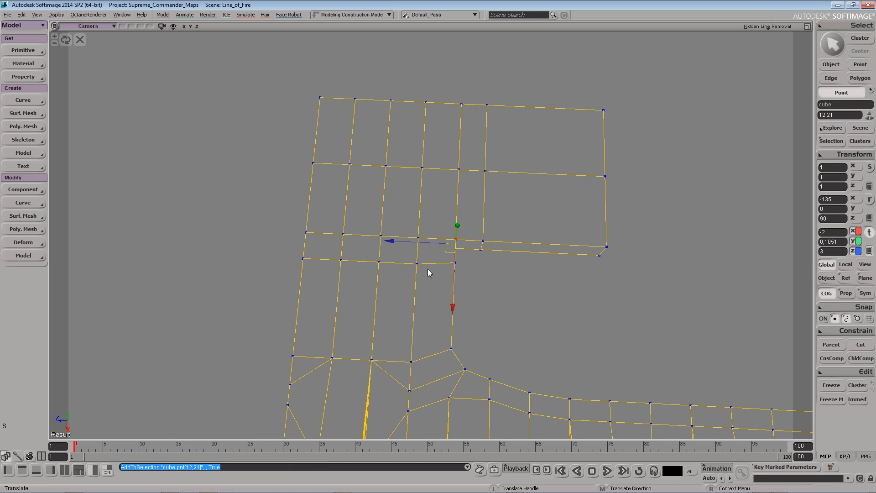
{"action": "left_click_drag", "start_coordinate": [434, 272], "coordinate": [438, 278]}
{"action": "key", "text": "ctrl+shift+a"}
Deselect the cube and leave isolation to show the whole terrain scene
{"action": "key", "text": "space"}
{"action": "right_click_drag", "start_coordinate": [522, 302], "coordinate": [472, 272]}
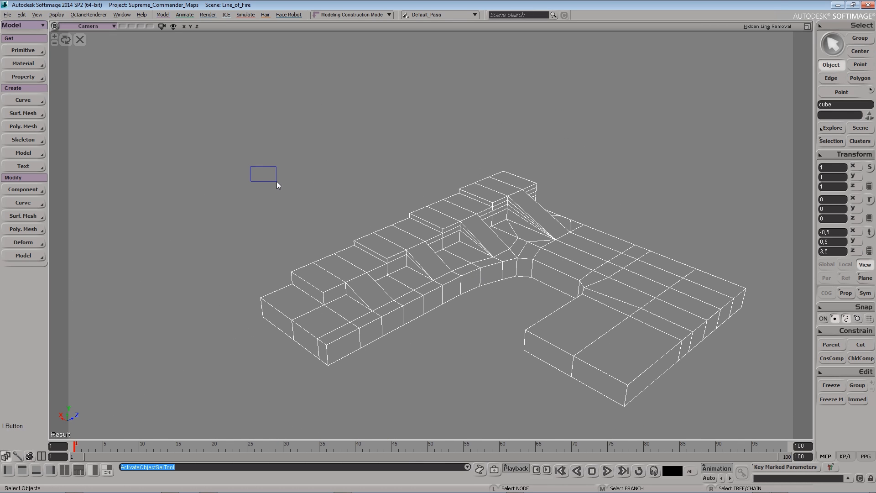
{"action": "left_click", "coordinate": [76, 52]}
{"action": "left_click", "coordinate": [80, 39]}
{"action": "right_click_drag", "start_coordinate": [452, 301], "coordinate": [470, 264]}
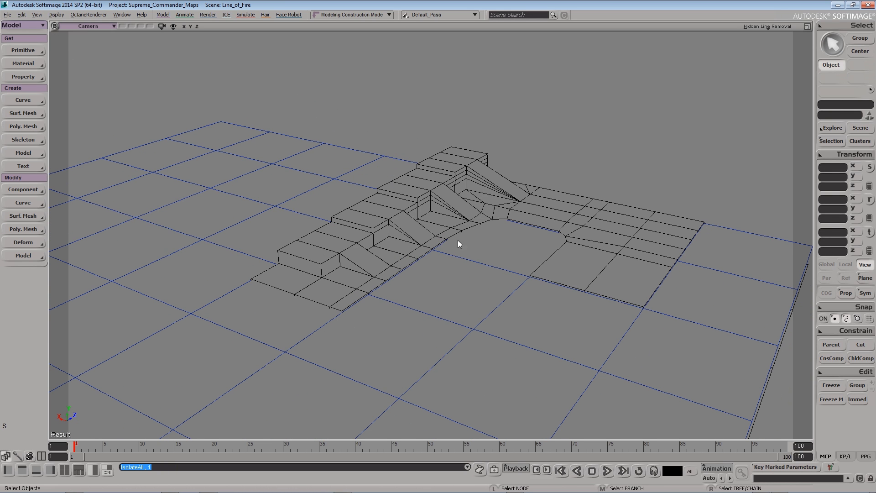
Rename the terrain mesh object as Terrain and close its property page
{"action": "left_click", "coordinate": [433, 226]}
{"action": "key", "text": "Return"}
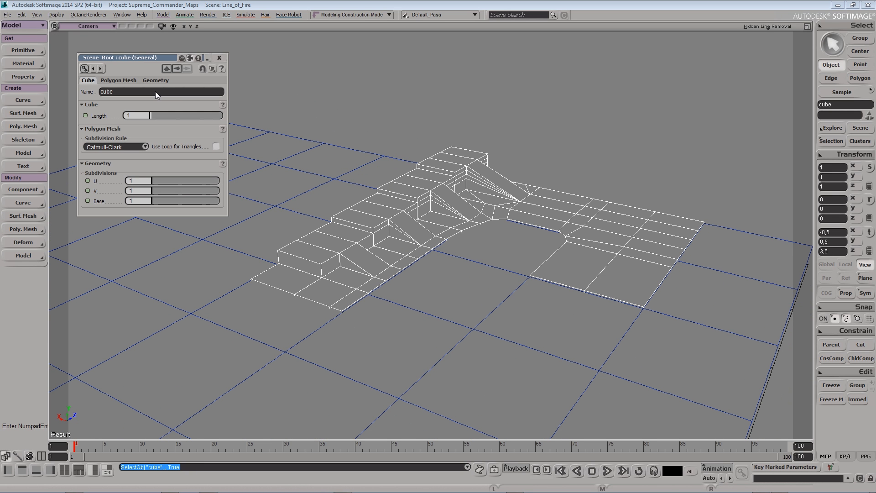
{"action": "type", "text": "Terrain"}
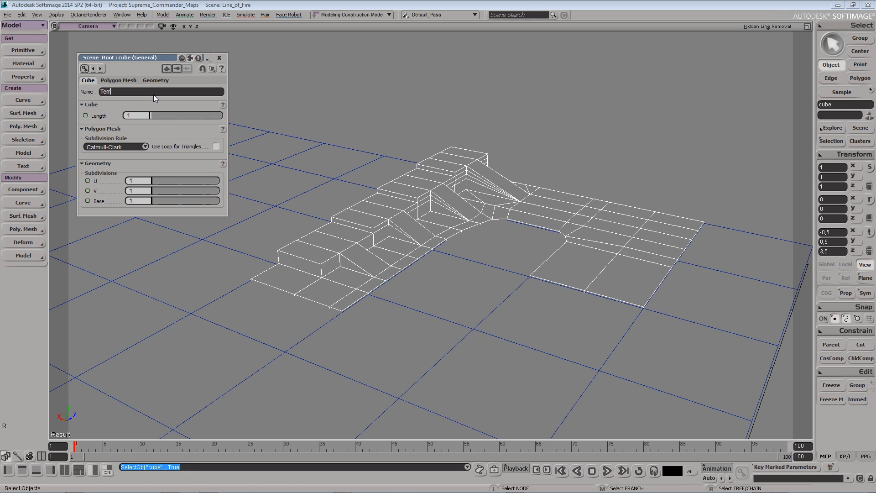
{"action": "key", "text": "Return"}
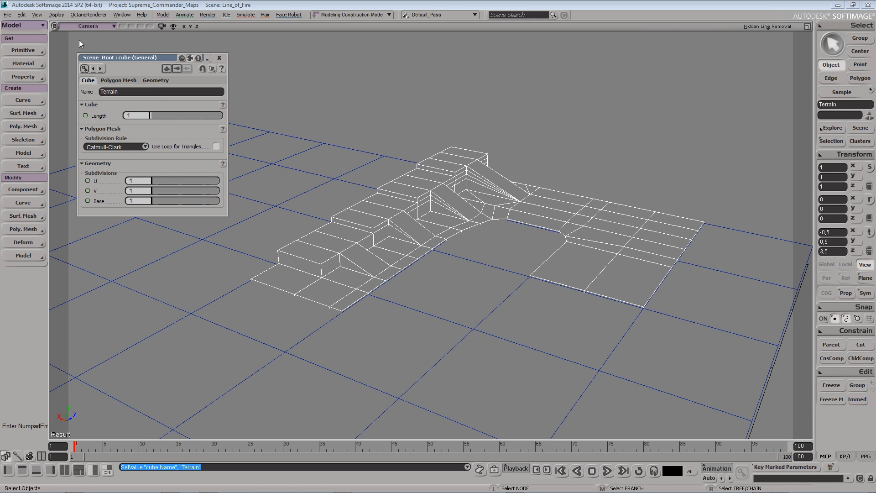
{"action": "left_click", "coordinate": [219, 58]}
{"action": "left_click", "coordinate": [307, 81]}
Bisect the flat platform beyond the second inner corner with a Split Edge loop, and bisect each resulting half as well
{"action": "key", "text": "s"}
{"action": "right_click_drag", "start_coordinate": [306, 80], "coordinate": [383, 252]}
{"action": "left_click", "coordinate": [460, 258]}
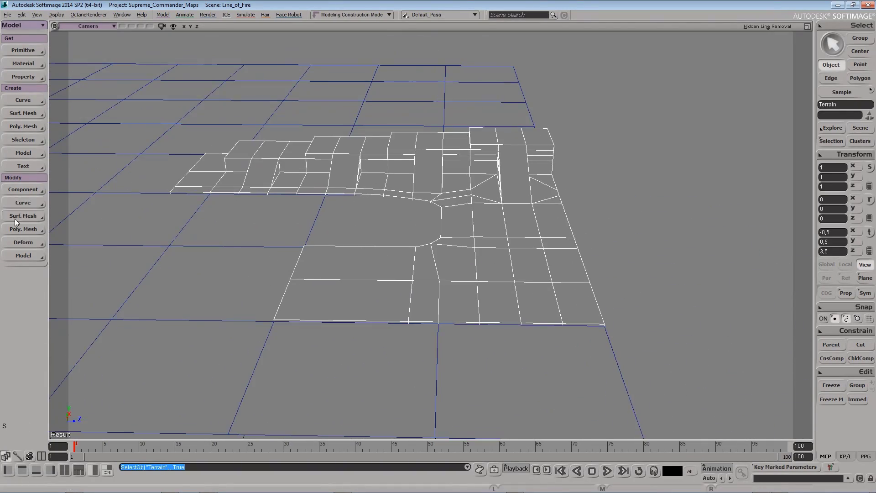
{"action": "middle_click", "coordinate": [355, 281], "text": "ctrl"}
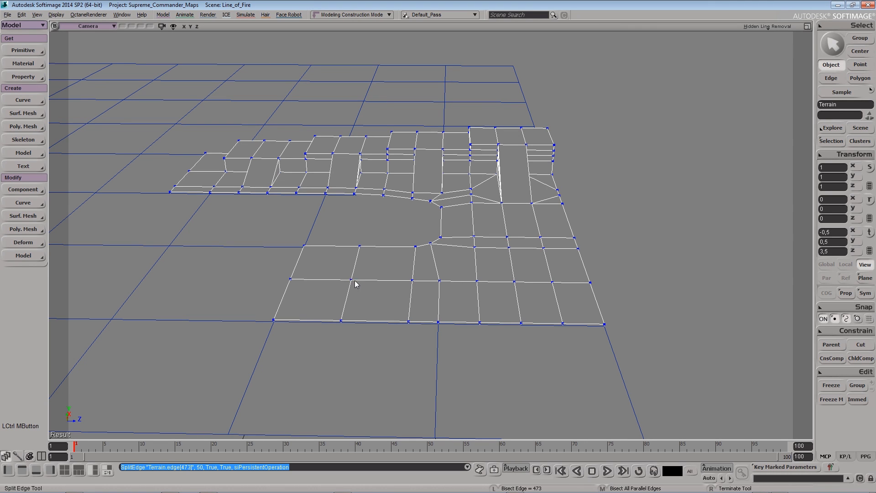
{"action": "middle_click", "coordinate": [336, 281], "text": "ctrl"}
{"action": "middle_click", "coordinate": [366, 281], "text": "ctrl"}
Insert one edge loop near the platform's outer end edge and another near its opposite edge with the Split Edge tool
{"action": "left_click_drag", "start_coordinate": [368, 284], "coordinate": [465, 319]}
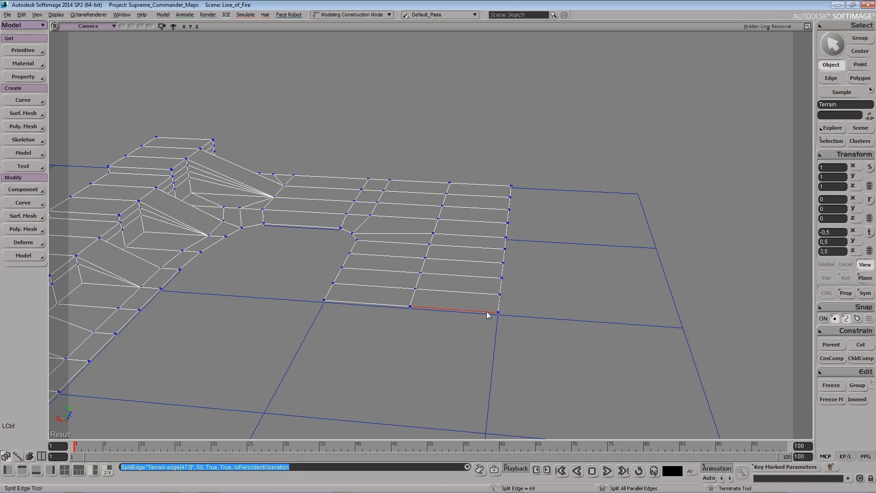
{"action": "middle_click", "coordinate": [476, 314]}
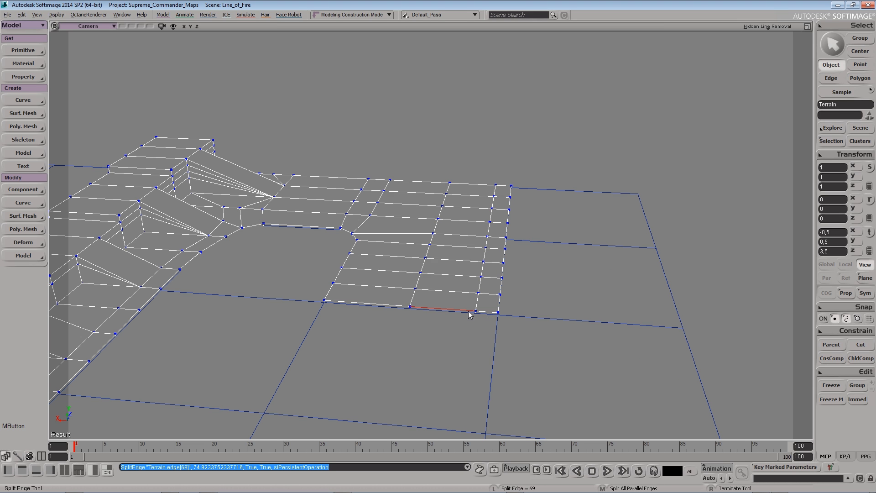
{"action": "middle_click", "coordinate": [356, 304]}
Select the inner block of top polygons on the flat platform, extrude it and raise it about 0.05 units as a new step
{"action": "key", "text": "s"}
{"action": "left_click_drag", "start_coordinate": [417, 311], "coordinate": [378, 298]}
{"action": "right_click_drag", "start_coordinate": [379, 299], "coordinate": [354, 311]}
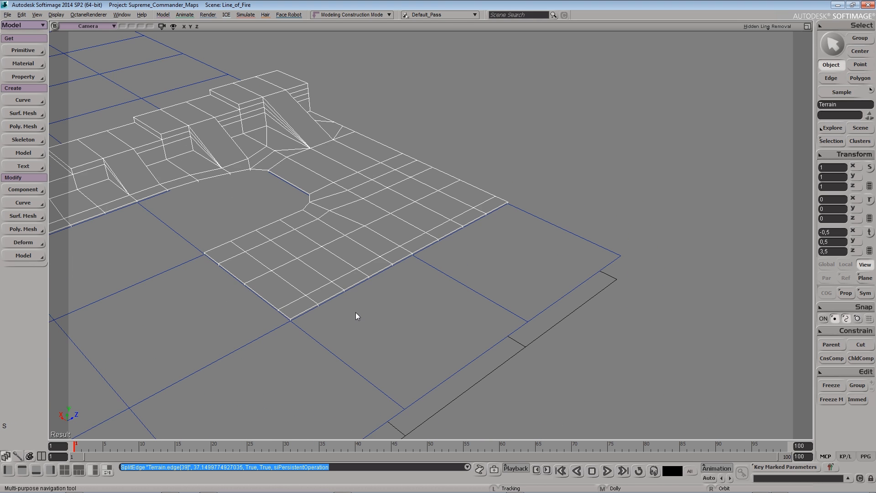
{"action": "left_click_drag", "start_coordinate": [355, 311], "coordinate": [396, 333]}
{"action": "key", "text": "u"}
{"action": "key", "text": "ctrl+shift+a"}
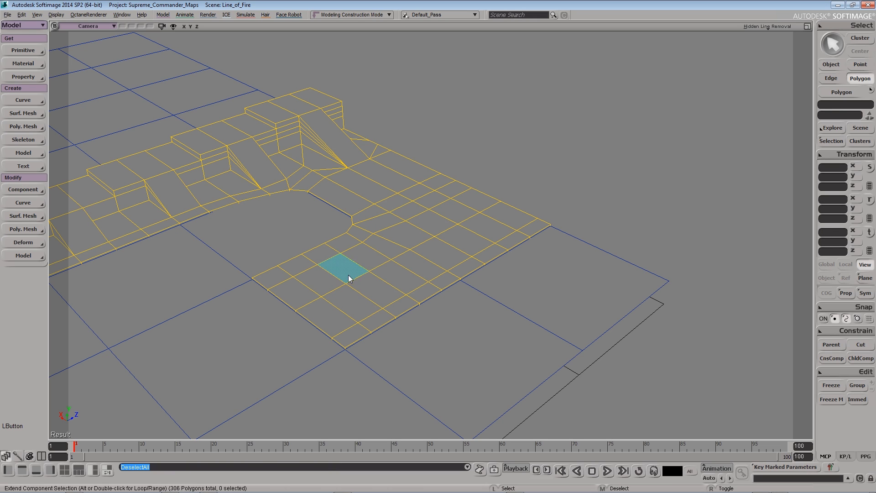
{"action": "left_click_drag", "start_coordinate": [347, 279], "coordinate": [376, 266]}
{"action": "left_click", "coordinate": [458, 221], "text": "alt"}
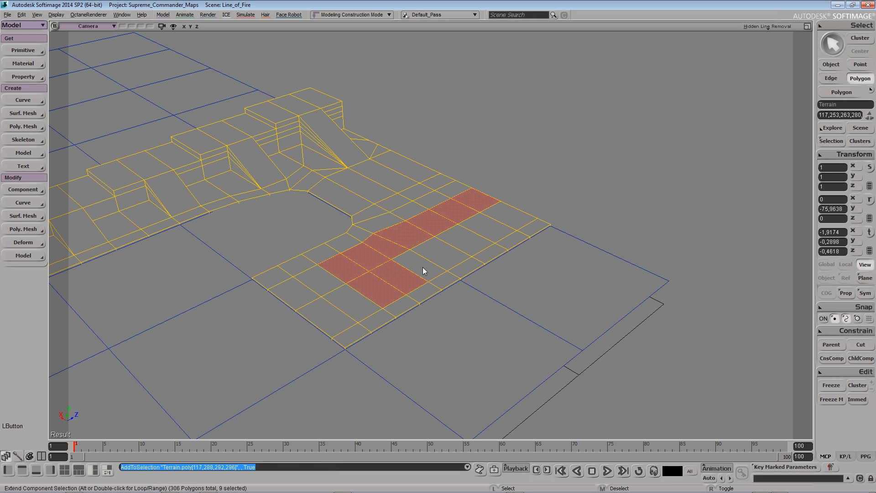
{"action": "left_click", "coordinate": [475, 242], "text": "alt"}
{"action": "key", "text": "s"}
{"action": "right_click_drag", "start_coordinate": [524, 261], "coordinate": [464, 242]}
{"action": "key", "text": "ctrl+d"}
{"action": "key", "text": "v"}
{"action": "mouse_move", "coordinate": [463, 240]}
{"action": "left_mouse_down"}
{"action": "mouse_move", "coordinate": [460, 226]}
{"action": "mouse_move", "coordinate": [459, 235]}
{"action": "left_mouse_up"}
{"action": "key", "text": "s"}
{"action": "right_click_drag", "start_coordinate": [459, 234], "coordinate": [408, 278]}
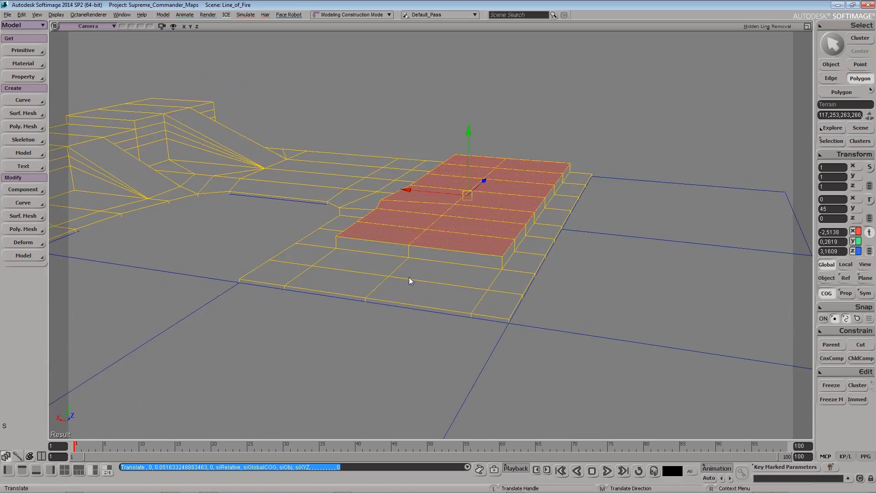
Delete one riser polygon of the new raised step and the floor polygon directly below it to open a ramp slot
{"action": "key", "text": "ctrl+shift+a"}
{"action": "key", "text": "space"}
{"action": "key", "text": "s"}
{"action": "middle_click_drag", "start_coordinate": [371, 292], "coordinate": [438, 307]}
{"action": "mouse_move", "coordinate": [438, 307]}
{"action": "left_mouse_down"}
{"action": "mouse_move", "coordinate": [461, 293]}
{"action": "mouse_move", "coordinate": [454, 306]}
{"action": "left_mouse_up"}
{"action": "middle_click_drag", "start_coordinate": [552, 296], "coordinate": [495, 298]}
{"action": "right_click_drag", "start_coordinate": [495, 298], "coordinate": [466, 273]}
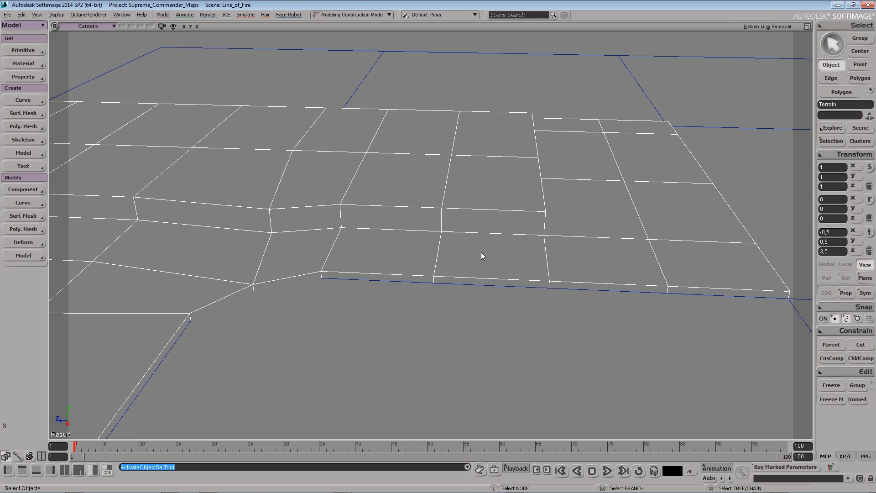
{"action": "key", "text": "u"}
{"action": "left_click", "coordinate": [489, 229]}
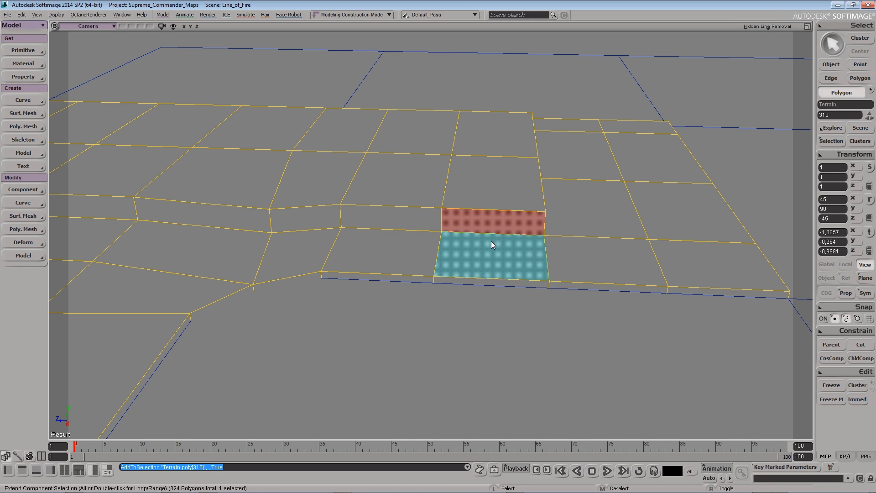
{"action": "key", "text": "Delete"}
Create a sloped ramp polygon across the opening, from the raised step's upper edge down to the platform's border
{"action": "key", "text": "n"}
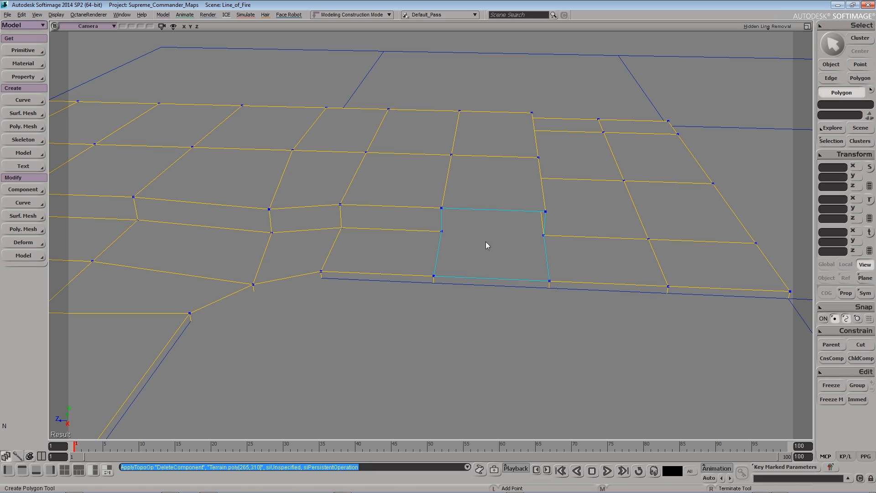
{"action": "left_click", "coordinate": [482, 210]}
{"action": "left_click", "coordinate": [491, 276]}
{"action": "right_click", "coordinate": [442, 276]}
Close both open sides of the new ramp with triangular polygons using the Create Polygon tool
{"action": "key", "text": "s"}
{"action": "left_click_drag", "start_coordinate": [395, 241], "coordinate": [407, 264]}
{"action": "right_click_drag", "start_coordinate": [407, 264], "coordinate": [467, 267]}
{"action": "left_click_drag", "start_coordinate": [468, 267], "coordinate": [456, 290]}
{"action": "middle_click_drag", "start_coordinate": [456, 290], "coordinate": [575, 285]}
{"action": "key", "text": "n"}
{"action": "left_click", "coordinate": [433, 305]}
{"action": "left_click", "coordinate": [351, 258]}
{"action": "right_click", "coordinate": [415, 301]}
{"action": "key", "text": "s"}
{"action": "right_click_drag", "start_coordinate": [415, 298], "coordinate": [607, 297]}
{"action": "left_click", "coordinate": [487, 289]}
{"action": "left_click", "coordinate": [500, 255]}
{"action": "right_click", "coordinate": [464, 273]}
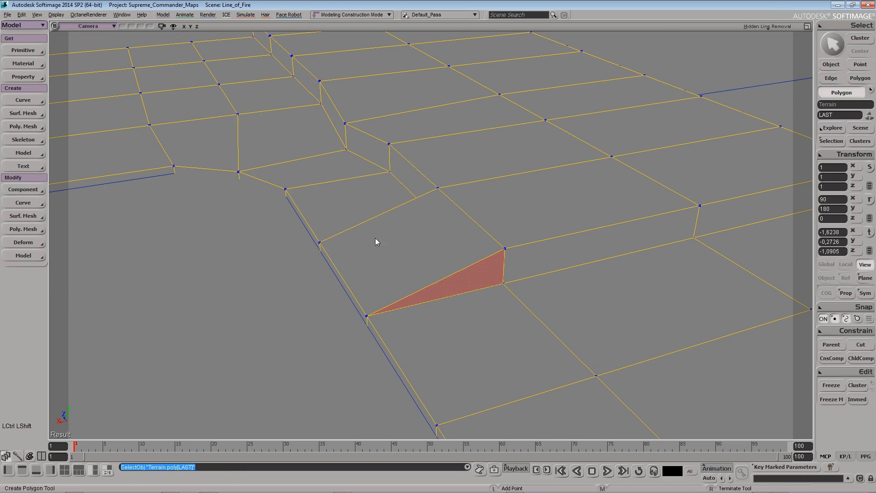
Move the Terrain object's center along X to position 0 on the outer wall
{"action": "key", "text": "space"}
{"action": "scroll", "coordinate": [388, 253], "scroll_direction": "down", "scroll_amount": 6}
{"action": "key", "text": "s"}
{"action": "left_click_drag", "start_coordinate": [388, 253], "coordinate": [418, 249]}
{"action": "right_click_drag", "start_coordinate": [418, 248], "coordinate": [445, 270]}
{"action": "key", "text": "v"}
{"action": "scroll", "coordinate": [509, 278], "scroll_direction": "down", "scroll_amount": 3}
{"action": "right_click_drag", "start_coordinate": [508, 278], "coordinate": [522, 258]}
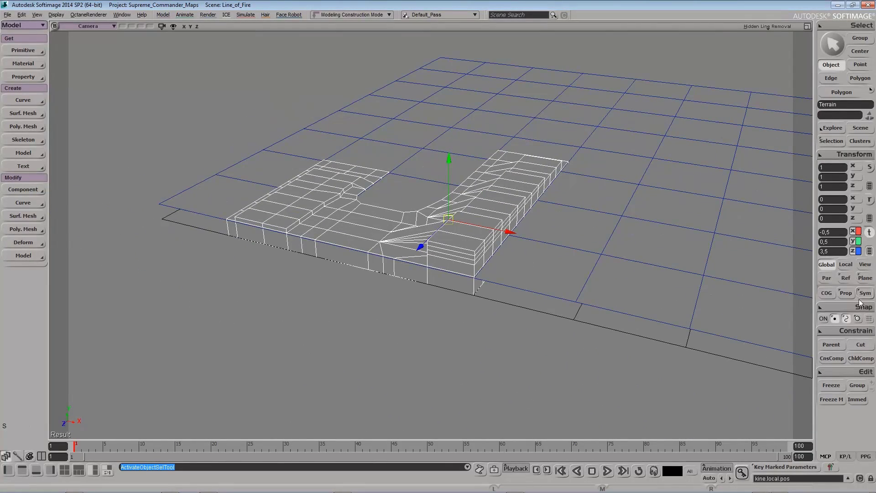
{"action": "left_click", "coordinate": [859, 53]}
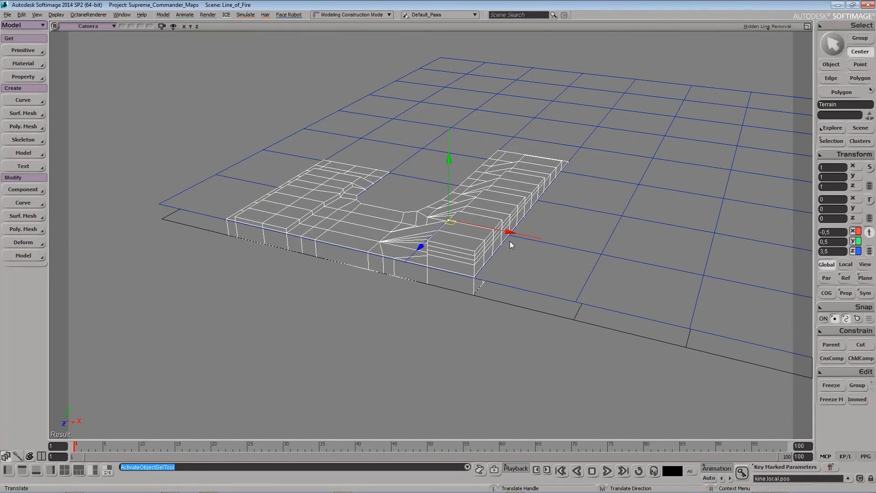
{"action": "right_click_drag", "start_coordinate": [549, 239], "coordinate": [469, 241]}
{"action": "left_click_drag", "start_coordinate": [493, 264], "coordinate": [464, 285]}
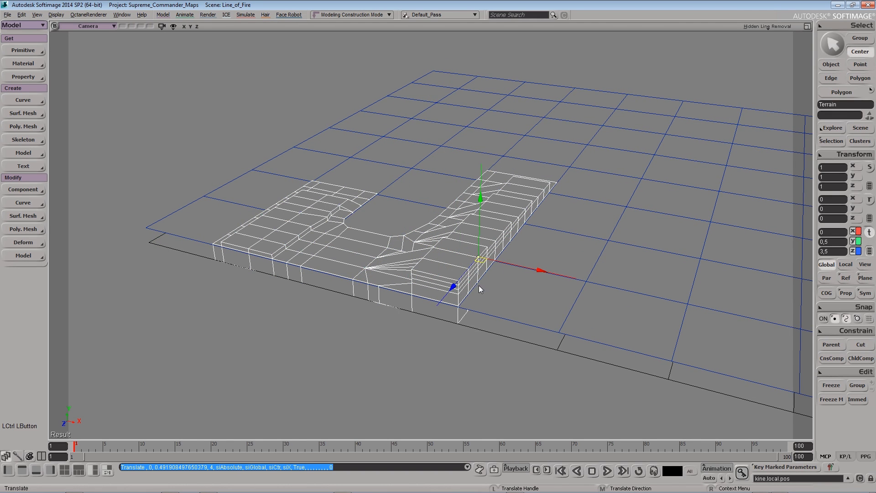
Set the Y and Z positions of Terrain's center to 0 and return to object selection
{"action": "key", "text": "s"}
{"action": "left_click_drag", "start_coordinate": [617, 314], "coordinate": [588, 299]}
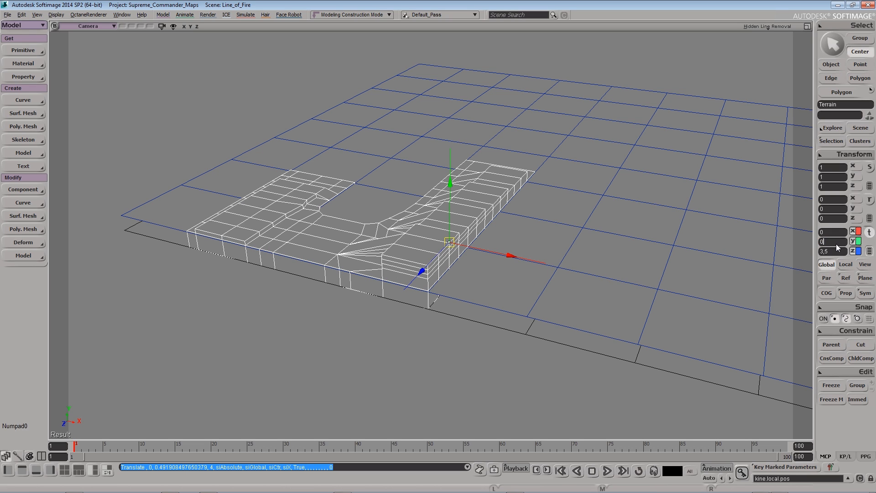
{"action": "key", "text": "Return"}
{"action": "type", "text": "0"}
{"action": "key", "text": "Return"}
{"action": "key", "text": "space"}
{"action": "key", "text": "s"}
{"action": "left_click_drag", "start_coordinate": [439, 306], "coordinate": [405, 336]}
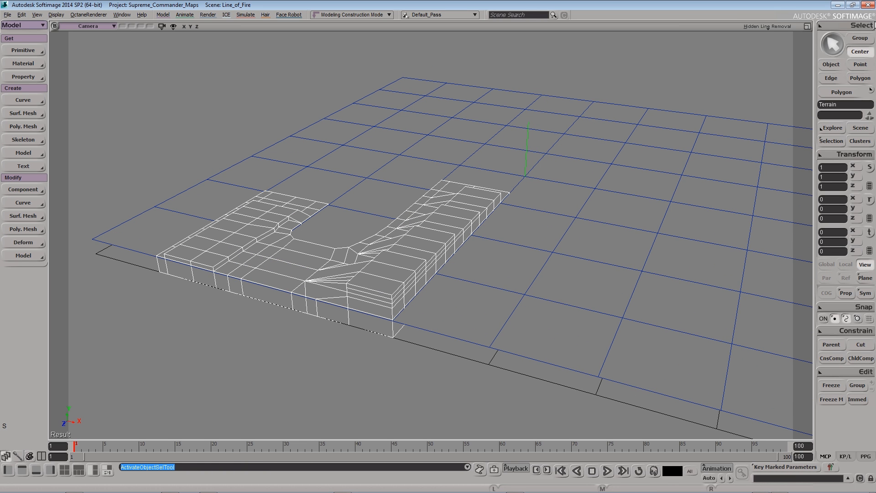
{"action": "left_click", "coordinate": [831, 64]}
Isolate the Terrain mesh in the camera view, hiding the base grid
{"action": "right_click_drag", "start_coordinate": [504, 245], "coordinate": [129, 51]}
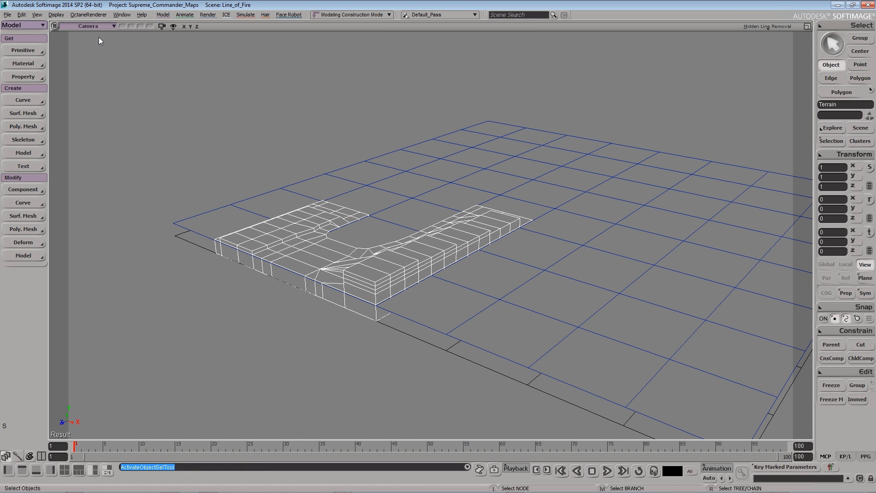
{"action": "left_click_drag", "start_coordinate": [161, 26], "coordinate": [192, 123]}
{"action": "key", "text": "s"}
{"action": "middle_click_drag", "start_coordinate": [353, 308], "coordinate": [418, 294]}
{"action": "left_click_drag", "start_coordinate": [418, 294], "coordinate": [442, 304]}
{"action": "right_click_drag", "start_coordinate": [442, 303], "coordinate": [509, 309]}
{"action": "middle_click_drag", "start_coordinate": [514, 309], "coordinate": [418, 374]}
{"action": "left_click_drag", "start_coordinate": [414, 356], "coordinate": [396, 308]}
Select all side wall polygons along the raised steps' outer face, leaving out the top polygons, and delete them
{"action": "key", "text": "u"}
{"action": "key", "text": "ctrl+shift+a"}
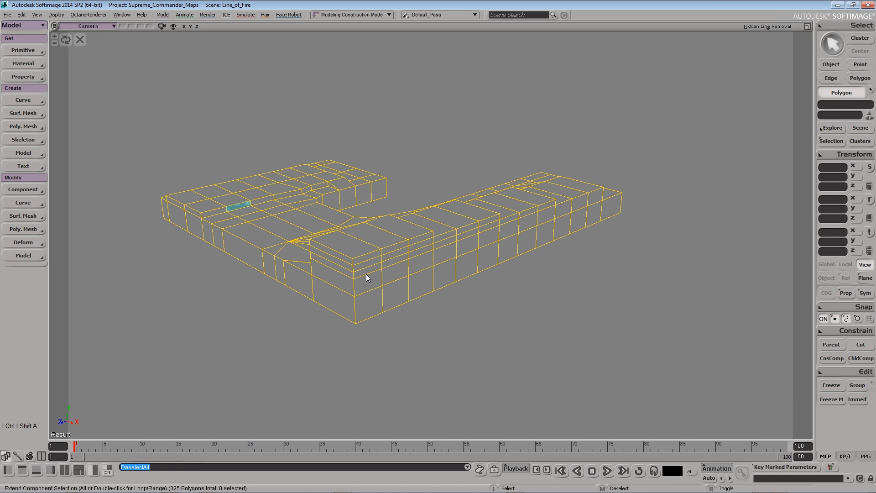
{"action": "left_click_drag", "start_coordinate": [365, 260], "coordinate": [381, 296]}
{"action": "left_click", "coordinate": [395, 269]}
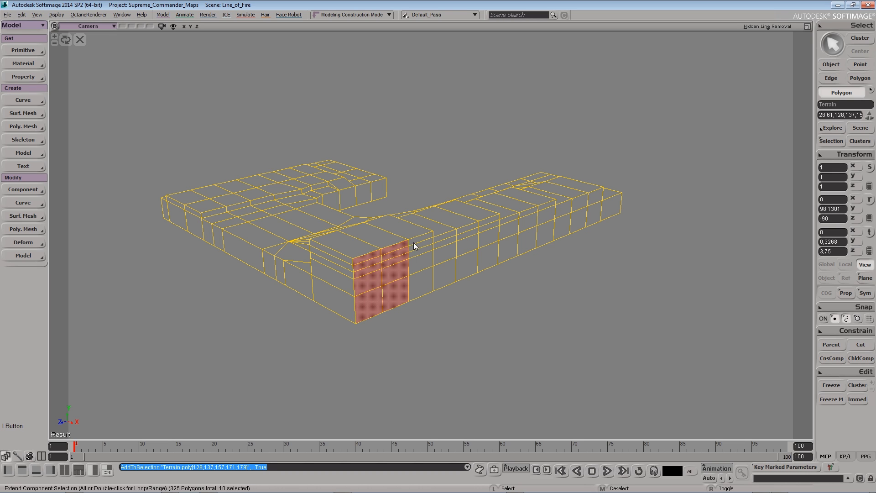
{"action": "left_click", "coordinate": [442, 240]}
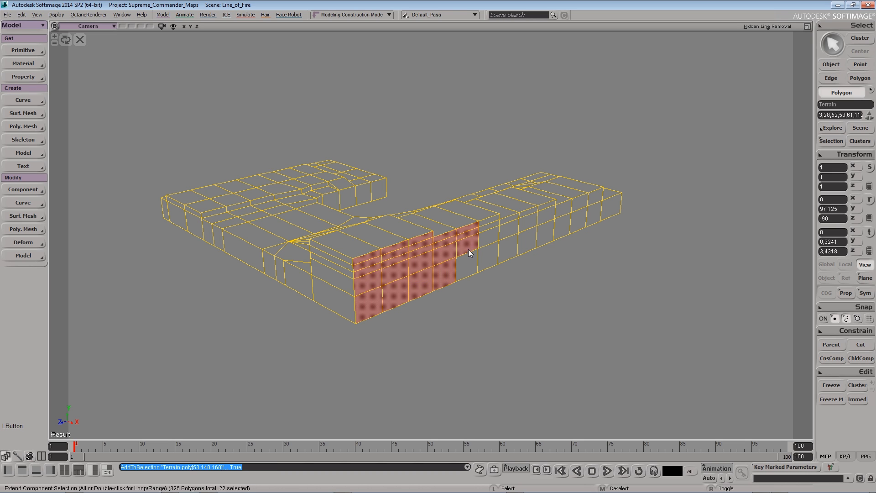
{"action": "left_click", "coordinate": [596, 210]}
{"action": "left_click", "coordinate": [514, 231]}
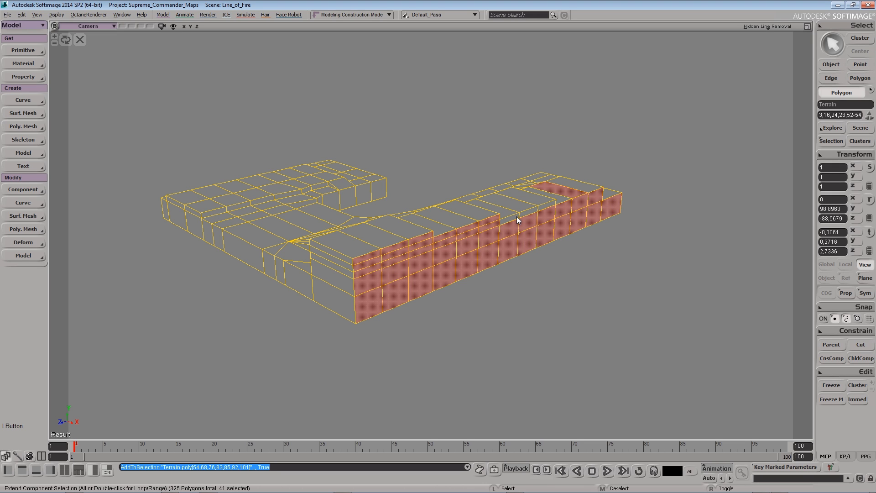
{"action": "middle_click", "coordinate": [558, 197]}
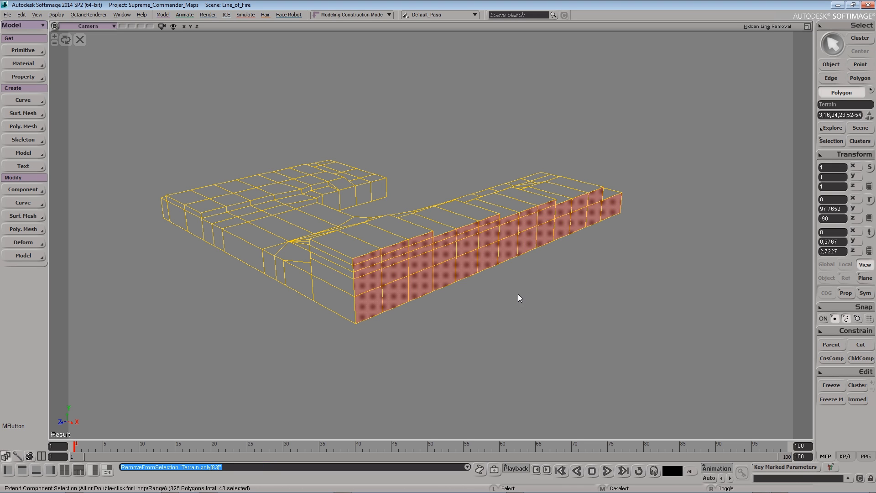
{"action": "key", "text": "Delete"}
Insert two lengthwise edge loops through the row of raised steps with the Split Edge tool
{"action": "key", "text": "space"}
{"action": "key", "text": "s"}
{"action": "right_click_drag", "start_coordinate": [393, 298], "coordinate": [427, 251]}
{"action": "key", "text": "s"}
{"action": "right_click_drag", "start_coordinate": [507, 254], "coordinate": [478, 140]}
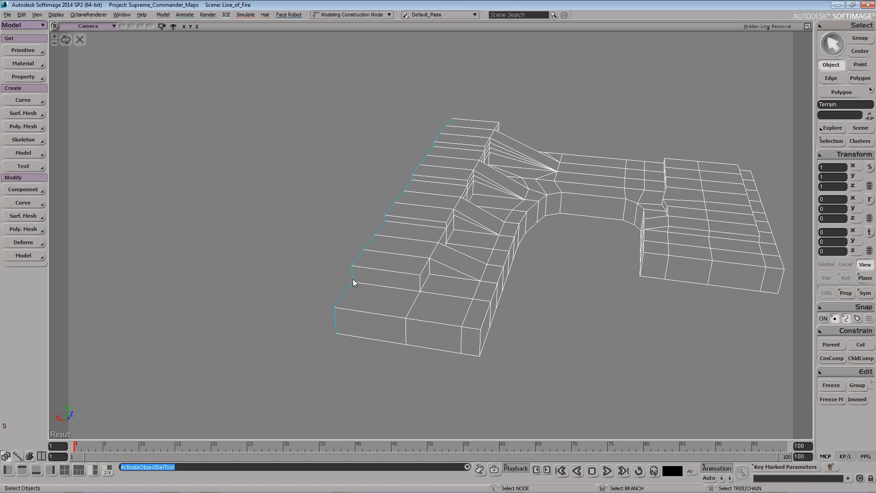
{"action": "left_click", "coordinate": [28, 230]}
{"action": "left_click", "coordinate": [114, 152]}
{"action": "left_click_drag", "start_coordinate": [483, 221], "coordinate": [494, 221]}
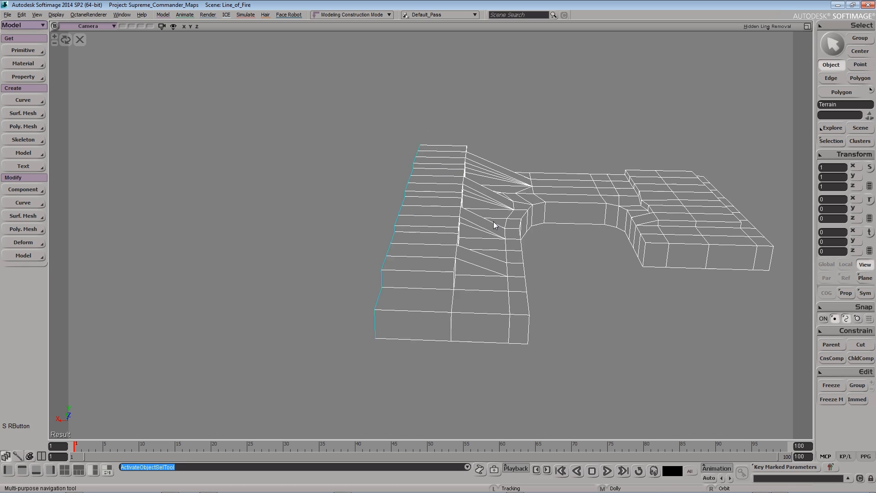
{"action": "middle_click", "coordinate": [447, 192]}
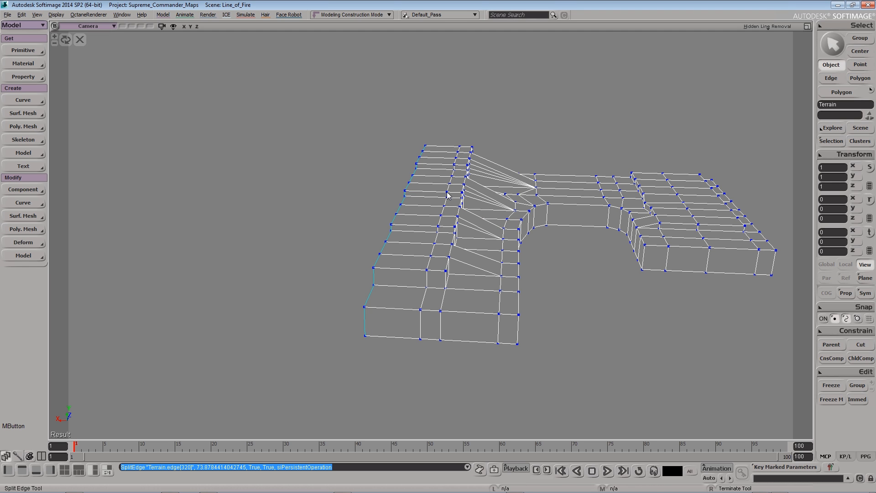
{"action": "middle_click", "coordinate": [427, 191]}
Insert another lengthwise edge loop through the raised steps, close to the open outer border
{"action": "right_click_drag", "start_coordinate": [427, 191], "coordinate": [487, 221]}
{"action": "left_click_drag", "start_coordinate": [487, 221], "coordinate": [497, 256]}
{"action": "middle_click_drag", "start_coordinate": [497, 255], "coordinate": [466, 287]}
{"action": "right_click_drag", "start_coordinate": [466, 287], "coordinate": [456, 235]}
{"action": "left_click", "coordinate": [455, 225]}
{"action": "mouse_move", "coordinate": [455, 224]}
{"action": "right_mouse_down"}
{"action": "mouse_move", "coordinate": [485, 243]}
{"action": "mouse_move", "coordinate": [452, 233]}
{"action": "right_mouse_up"}
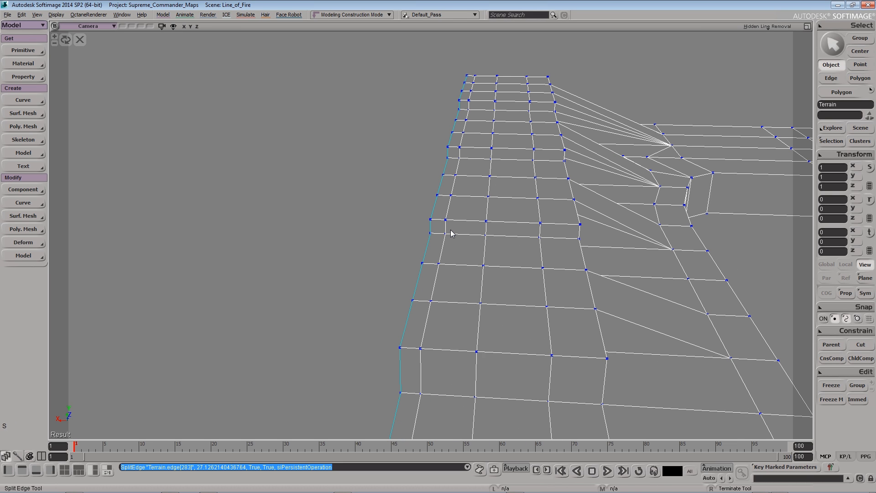
{"action": "key", "text": "ctrl+z"}
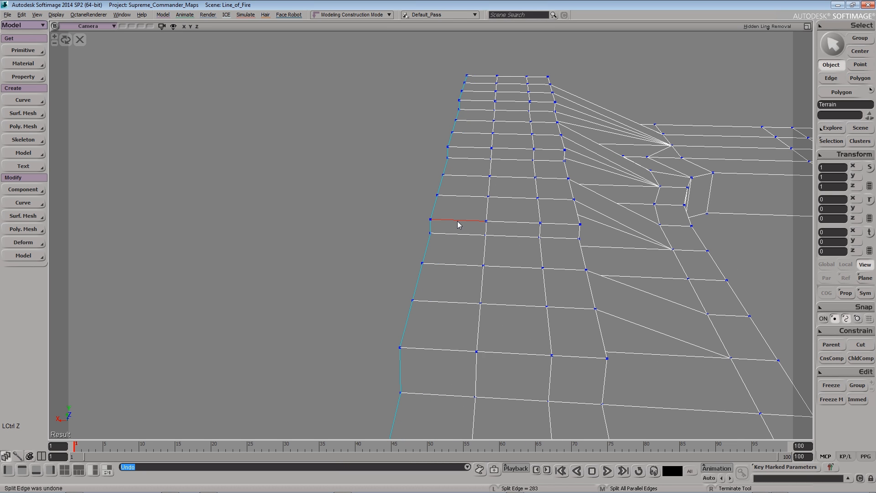
{"action": "left_click", "coordinate": [456, 222]}
{"action": "left_click_drag", "start_coordinate": [491, 247], "coordinate": [428, 292]}
Delete the riser polygon and the adjoining lower tread polygon beside the open border at three of the steps
{"action": "key", "text": "u"}
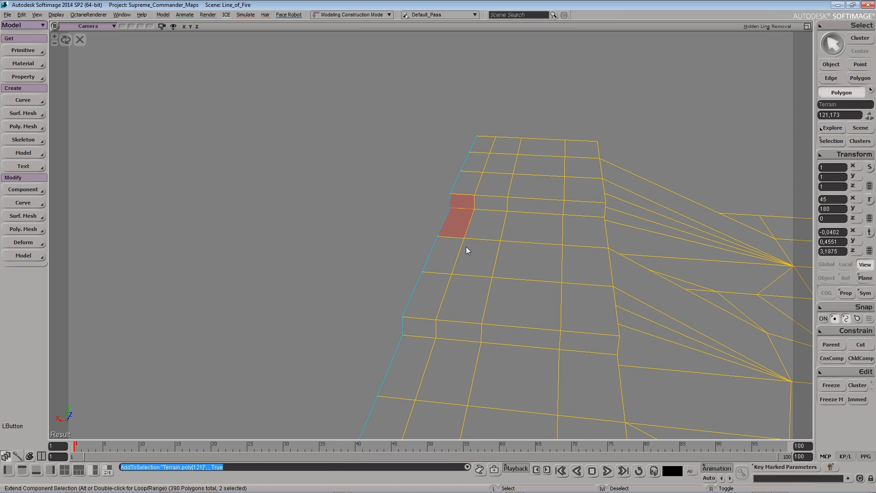
{"action": "key", "text": "Delete"}
{"action": "mouse_move", "coordinate": [455, 313]}
{"action": "left_mouse_down"}
{"action": "mouse_move", "coordinate": [436, 243]}
{"action": "mouse_move", "coordinate": [434, 254]}
{"action": "mouse_move", "coordinate": [443, 271]}
{"action": "mouse_move", "coordinate": [465, 226]}
{"action": "mouse_move", "coordinate": [451, 254]}
{"action": "left_mouse_up"}
{"action": "key", "text": "Delete"}
{"action": "key", "text": "Delete"}
Bridge the lowest of the three gaps with a sloped ramp polygon and close its inner side with a triangle
{"action": "scroll", "coordinate": [454, 260], "scroll_direction": "down", "scroll_amount": 3}
{"action": "key", "text": "s"}
{"action": "middle_click_drag", "start_coordinate": [487, 261], "coordinate": [483, 236]}
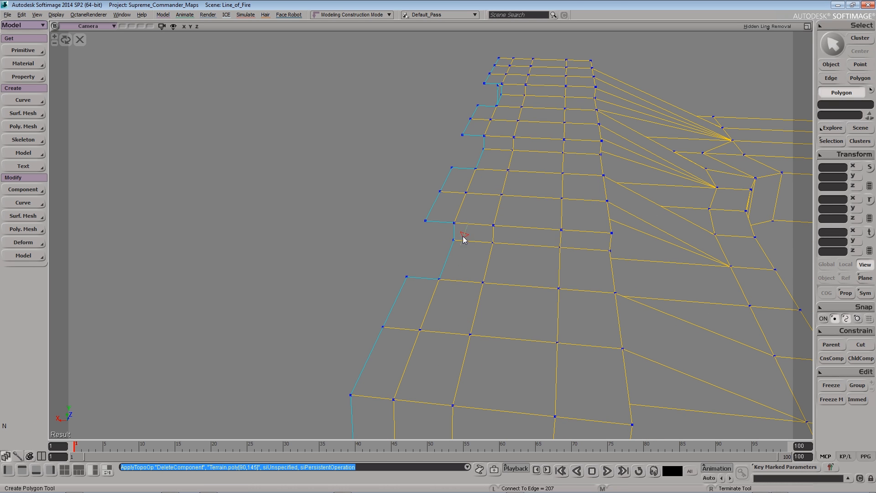
{"action": "right_click", "coordinate": [427, 275]}
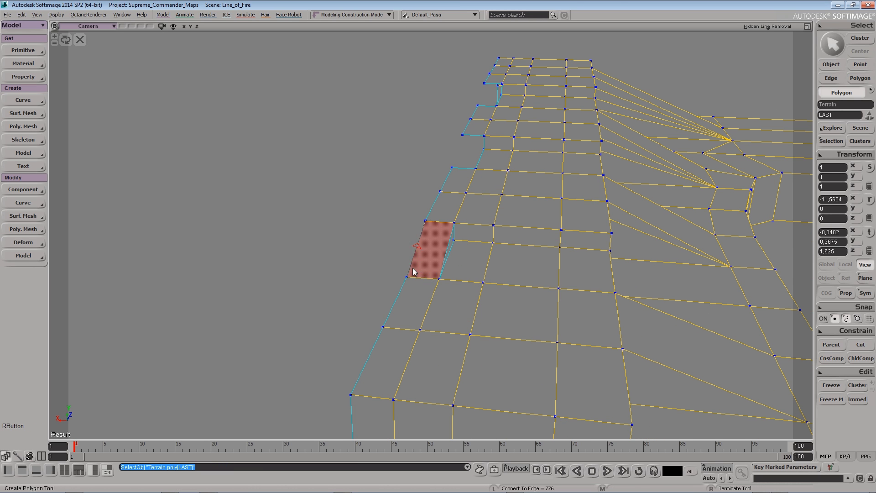
{"action": "left_click", "coordinate": [450, 251]}
{"action": "right_click", "coordinate": [441, 248]}
Bridge the middle gap beside the open border with a sloped ramp polygon and close its inner side with a triangle
{"action": "key", "text": "s"}
{"action": "left_click_drag", "start_coordinate": [491, 211], "coordinate": [451, 305]}
{"action": "middle_click_drag", "start_coordinate": [555, 256], "coordinate": [447, 305]}
{"action": "left_click_drag", "start_coordinate": [446, 305], "coordinate": [445, 238]}
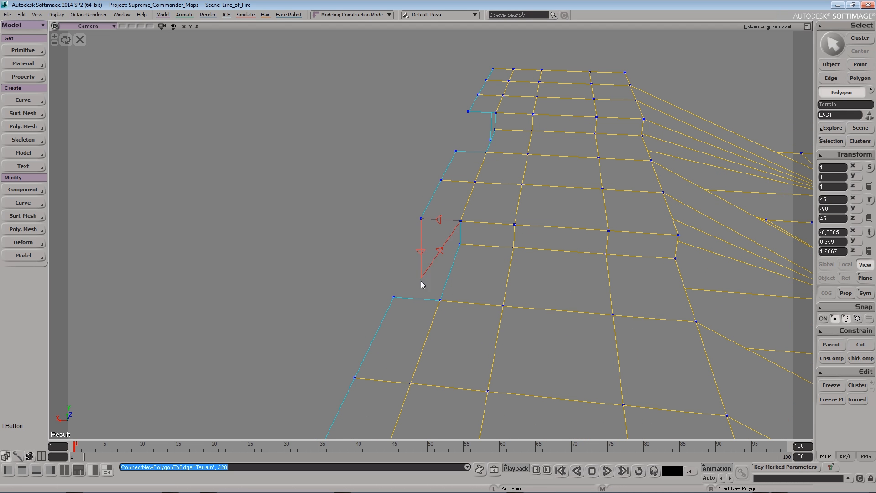
{"action": "left_click", "coordinate": [454, 254]}
Bridge the uppermost gap with a sloped ramp polygon, close its inner side with a triangle and leave polygon creation
{"action": "key", "text": "s"}
{"action": "left_click_drag", "start_coordinate": [454, 250], "coordinate": [561, 259]}
{"action": "middle_click_drag", "start_coordinate": [561, 260], "coordinate": [461, 245]}
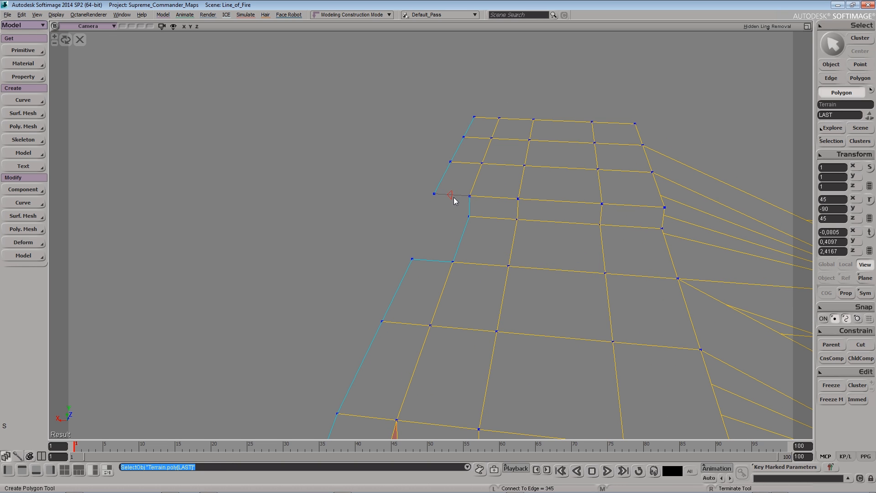
{"action": "left_click", "coordinate": [442, 260]}
{"action": "right_click", "coordinate": [439, 258]}
{"action": "key", "text": "space"}
Examine the three border ramps and the overall Terrain mesh from several angles
{"action": "key", "text": "s"}
{"action": "right_click_drag", "start_coordinate": [354, 263], "coordinate": [409, 234]}
{"action": "left_click_drag", "start_coordinate": [409, 235], "coordinate": [473, 229]}
{"action": "middle_click_drag", "start_coordinate": [472, 229], "coordinate": [424, 246]}
{"action": "middle_click_drag", "start_coordinate": [523, 215], "coordinate": [467, 243]}
{"action": "left_click_drag", "start_coordinate": [468, 243], "coordinate": [454, 213]}
{"action": "mouse_move", "coordinate": [454, 213]}
{"action": "right_mouse_down"}
{"action": "mouse_move", "coordinate": [477, 220]}
{"action": "mouse_move", "coordinate": [450, 222]}
{"action": "right_mouse_up"}
{"action": "left_click_drag", "start_coordinate": [451, 221], "coordinate": [464, 243]}
{"action": "right_click_drag", "start_coordinate": [465, 242], "coordinate": [438, 278]}
{"action": "middle_click_drag", "start_coordinate": [437, 278], "coordinate": [422, 297]}
{"action": "left_click_drag", "start_coordinate": [634, 251], "coordinate": [543, 269]}
{"action": "right_click_drag", "start_coordinate": [543, 269], "coordinate": [504, 237]}
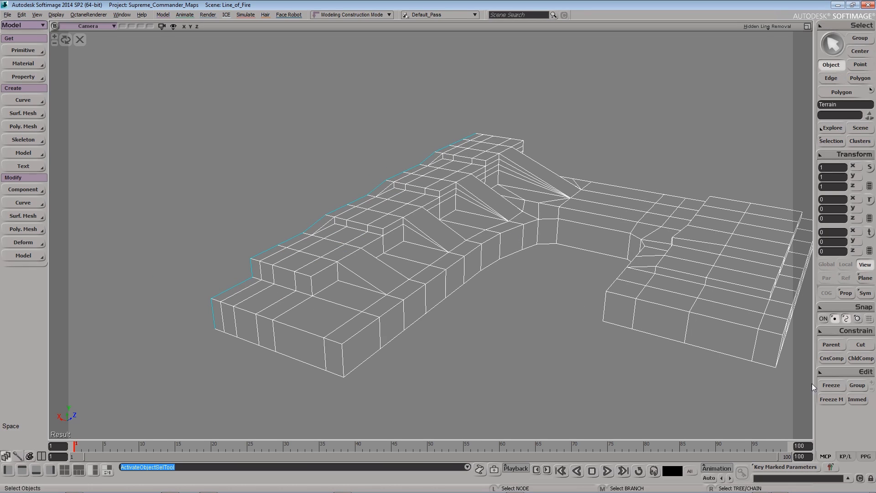
Symmetrize the Terrain polygons about the global X axis with welding and freeze the operator stack
{"action": "right_click_drag", "start_coordinate": [437, 282], "coordinate": [484, 253]}
{"action": "left_click_drag", "start_coordinate": [20, 231], "coordinate": [70, 254]}
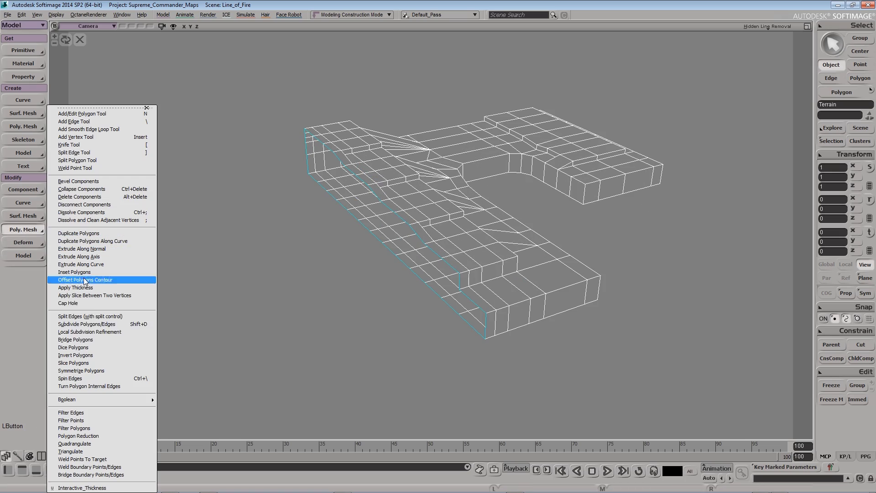
{"action": "left_click_drag", "start_coordinate": [99, 370], "coordinate": [99, 371]}
{"action": "right_click_drag", "start_coordinate": [237, 294], "coordinate": [361, 264]}
{"action": "right_click_drag", "start_coordinate": [246, 122], "coordinate": [143, 144]}
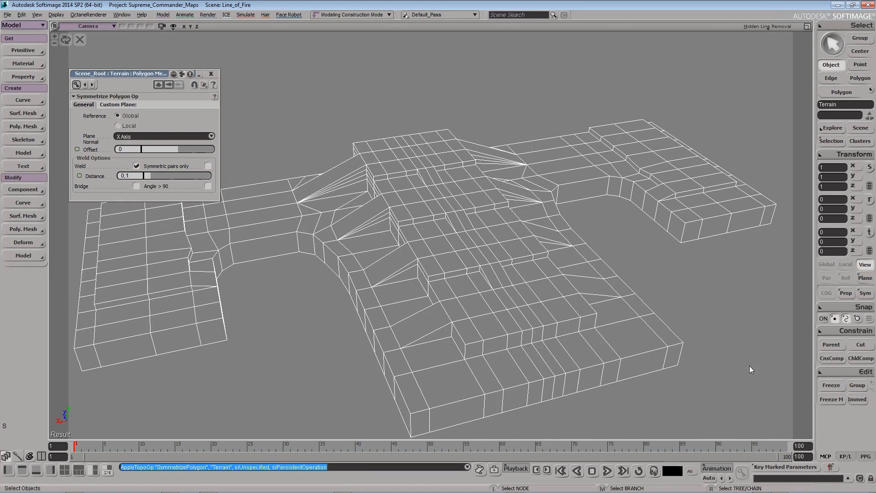
{"action": "left_click", "coordinate": [830, 387]}
{"action": "left_click", "coordinate": [213, 76]}
End the isolation of Terrain so that all scene objects are shown
{"action": "key", "text": "s"}
{"action": "right_click_drag", "start_coordinate": [224, 192], "coordinate": [316, 183]}
{"action": "middle_click_drag", "start_coordinate": [270, 214], "coordinate": [414, 210]}
{"action": "left_click_drag", "start_coordinate": [415, 210], "coordinate": [409, 210]}
{"action": "mouse_move", "coordinate": [409, 210]}
{"action": "right_mouse_down"}
{"action": "mouse_move", "coordinate": [428, 221]}
{"action": "mouse_move", "coordinate": [420, 201]}
{"action": "right_mouse_up"}
{"action": "left_click", "coordinate": [80, 40]}
{"action": "right_click_drag", "start_coordinate": [266, 133], "coordinate": [352, 166]}
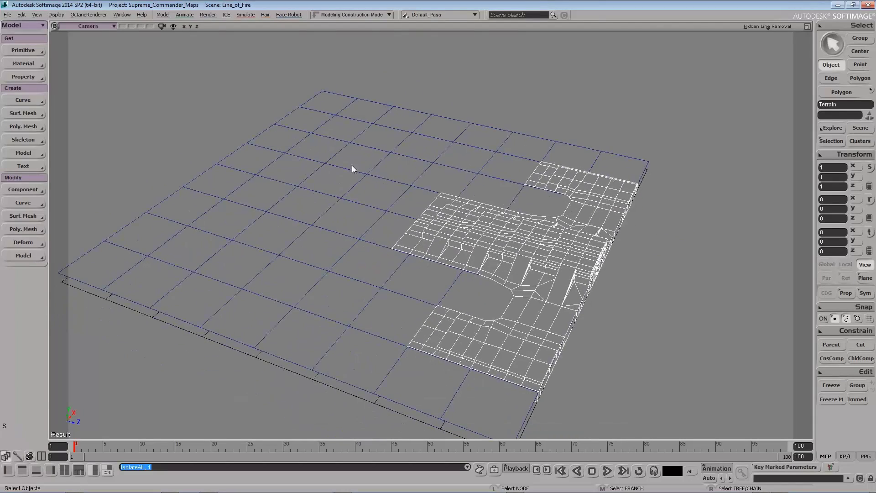
Symmetrize the Terrain polygons with the plane normal set to Z Axis and freeze the operator stack
{"action": "left_click", "coordinate": [31, 228]}
{"action": "left_click", "coordinate": [87, 371]}
{"action": "left_click", "coordinate": [174, 136]}
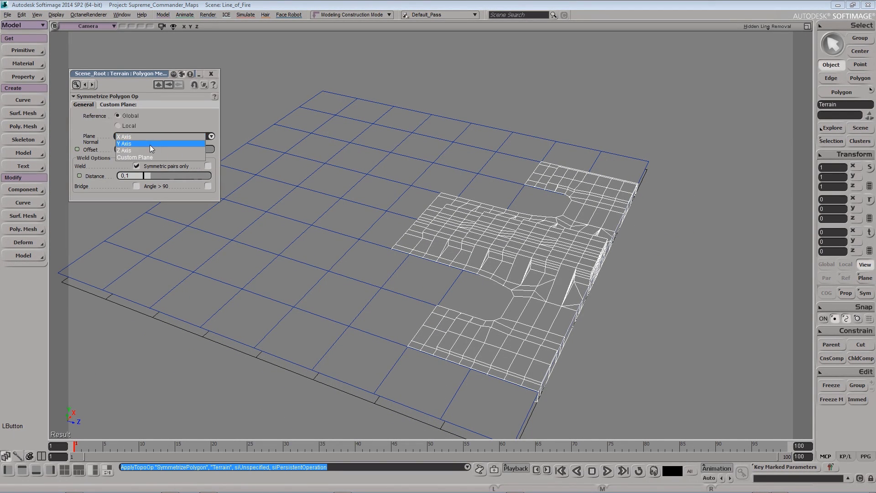
{"action": "left_click", "coordinate": [144, 149]}
{"action": "mouse_move", "coordinate": [437, 234]}
{"action": "right_mouse_down"}
{"action": "mouse_move", "coordinate": [458, 231]}
{"action": "mouse_move", "coordinate": [442, 218]}
{"action": "right_mouse_up"}
{"action": "left_click", "coordinate": [209, 74]}
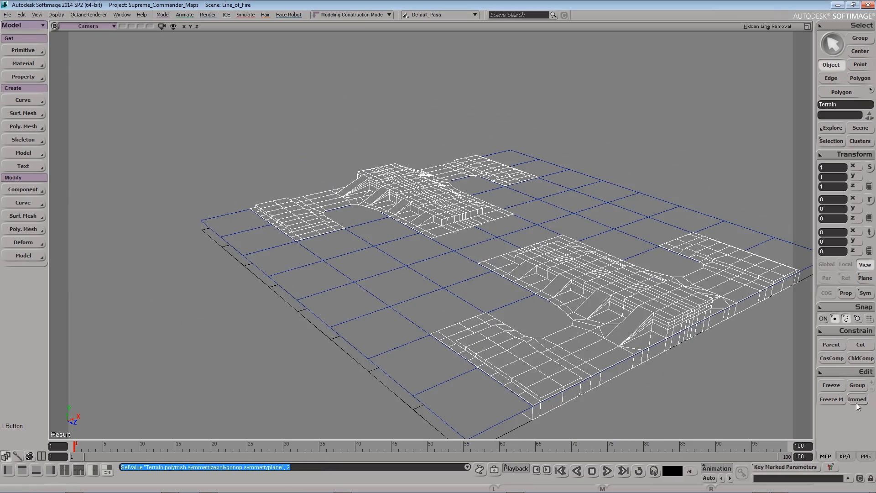
{"action": "left_click", "coordinate": [839, 387]}
Isolate the Terrain mesh in the Camera view
{"action": "key", "text": "s"}
{"action": "left_click_drag", "start_coordinate": [485, 230], "coordinate": [475, 248]}
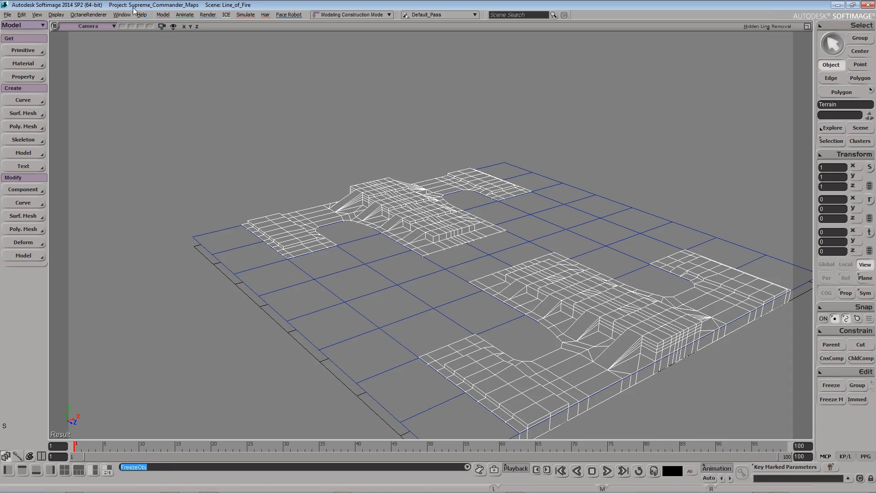
{"action": "left_click", "coordinate": [162, 26]}
{"action": "scroll", "coordinate": [435, 236], "scroll_direction": "up", "scroll_amount": 8}
{"action": "scroll", "coordinate": [484, 262], "scroll_direction": "down", "scroll_amount": 5}
{"action": "scroll", "coordinate": [453, 239], "scroll_direction": "up", "scroll_amount": 5}
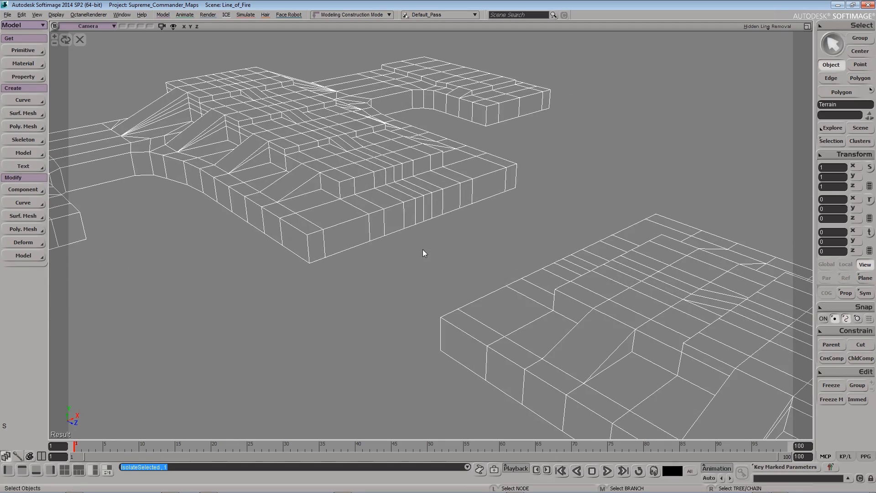
Delete the two outermost end-face polygons at both corners of one terrain half, facing the central gap
{"action": "key", "text": "u"}
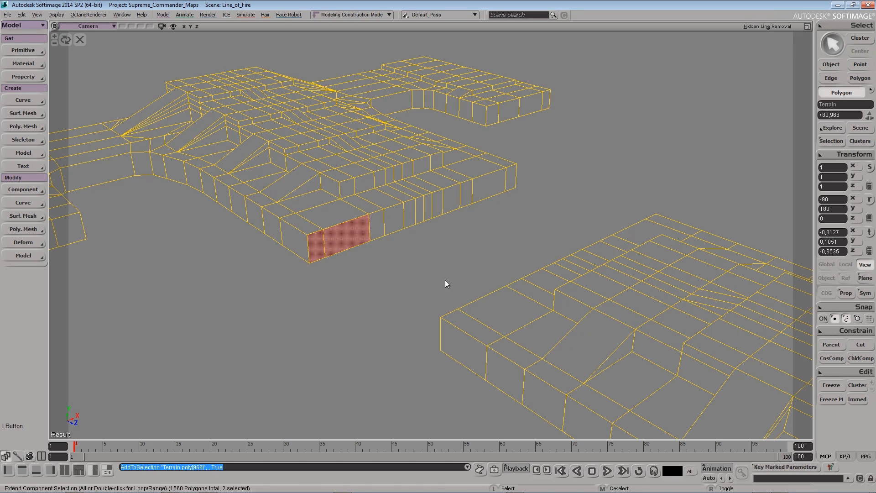
{"action": "left_click", "coordinate": [487, 191]}
{"action": "right_click_drag", "start_coordinate": [486, 191], "coordinate": [580, 250]}
{"action": "left_click", "coordinate": [401, 207], "text": "shift"}
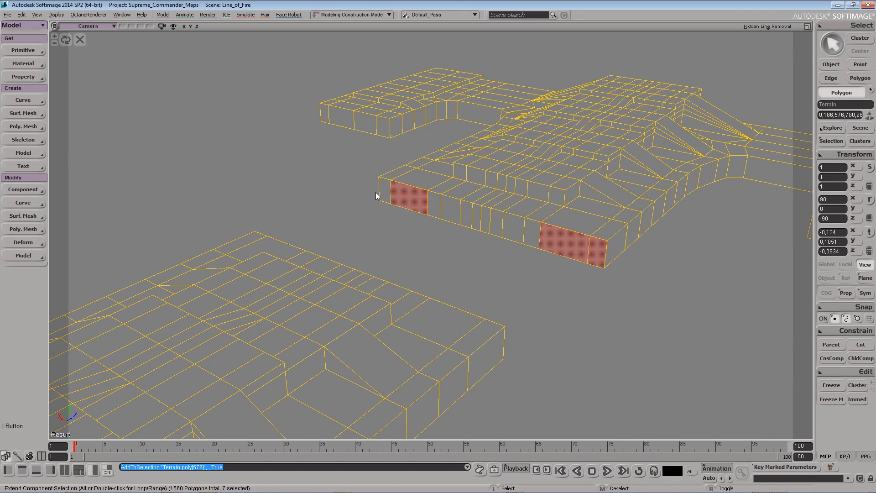
{"action": "right_click_drag", "start_coordinate": [434, 250], "coordinate": [459, 254]}
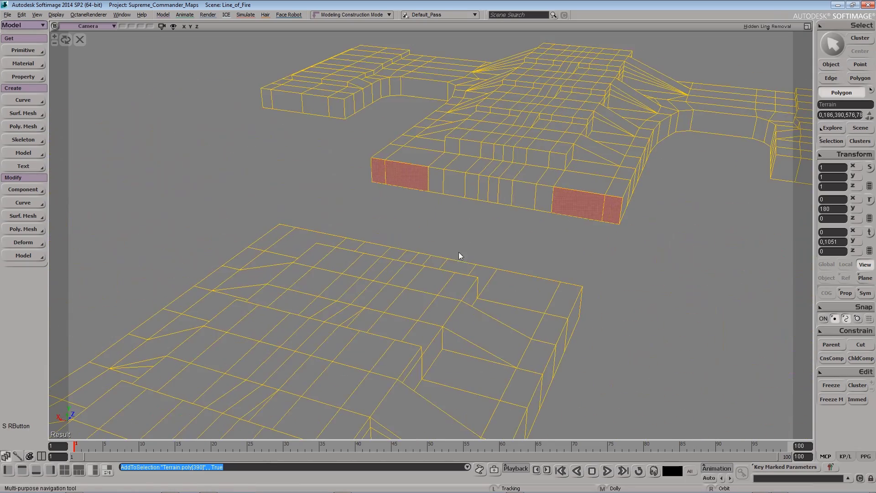
{"action": "right_click_drag", "start_coordinate": [603, 215], "coordinate": [500, 238]}
{"action": "key", "text": "Delete"}
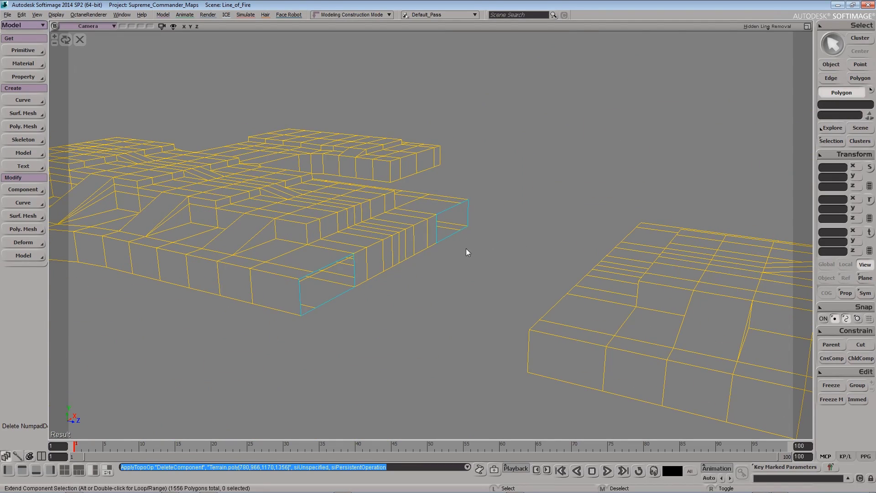
Extrude the four matching corner end polygons of the opposite half across the central gap and delete their end caps
{"action": "right_click_drag", "start_coordinate": [448, 254], "coordinate": [404, 179]}
{"action": "left_click", "coordinate": [390, 183], "text": "shift"}
{"action": "left_click", "coordinate": [417, 180], "text": "shift"}
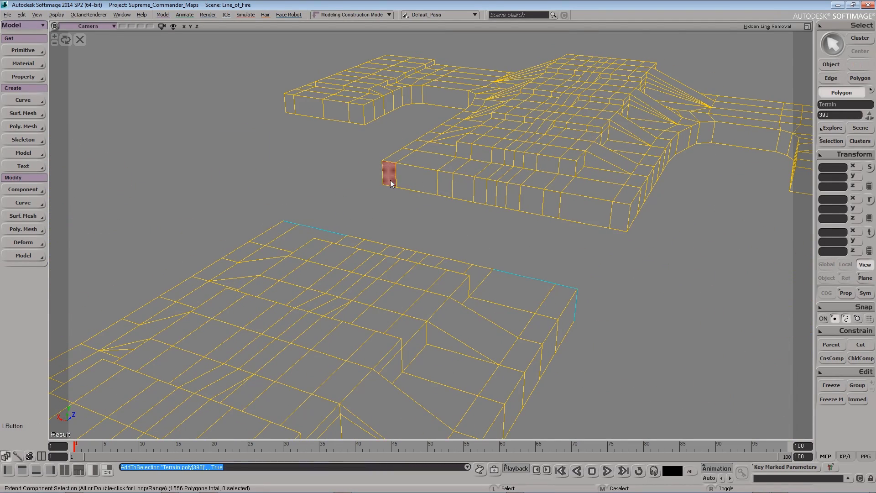
{"action": "mouse_move", "coordinate": [576, 244]}
{"action": "right_mouse_down"}
{"action": "mouse_move", "coordinate": [502, 270]}
{"action": "mouse_move", "coordinate": [575, 260]}
{"action": "right_mouse_up"}
{"action": "key", "text": "ctrl+d"}
{"action": "left_click_drag", "start_coordinate": [599, 231], "coordinate": [511, 289]}
{"action": "key", "text": "Delete"}
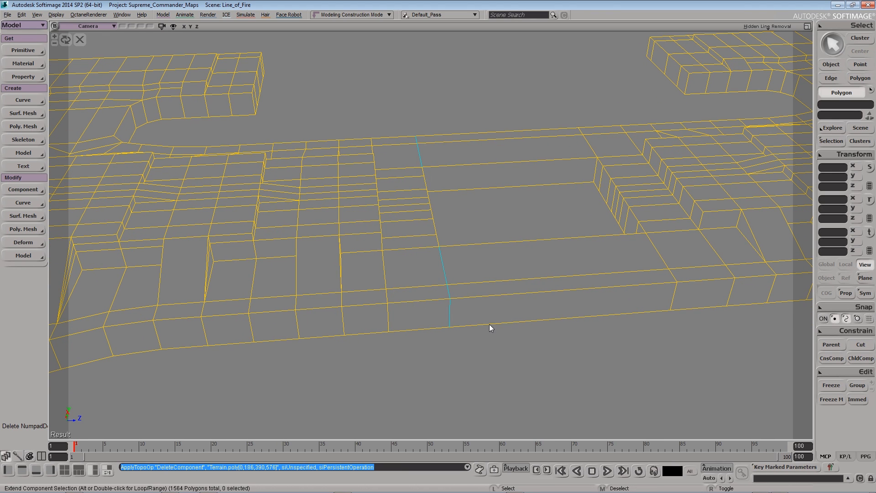
Weld the end points of both extruded side strips to the matching border points of the opposite terrain half
{"action": "key", "text": "m"}
{"action": "middle_click_drag", "start_coordinate": [466, 345], "coordinate": [494, 316]}
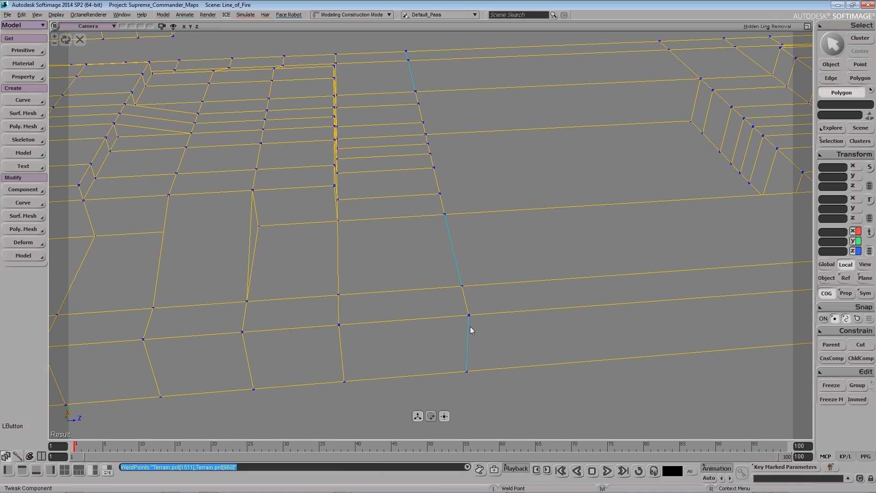
{"action": "middle_click_drag", "start_coordinate": [551, 343], "coordinate": [468, 208]}
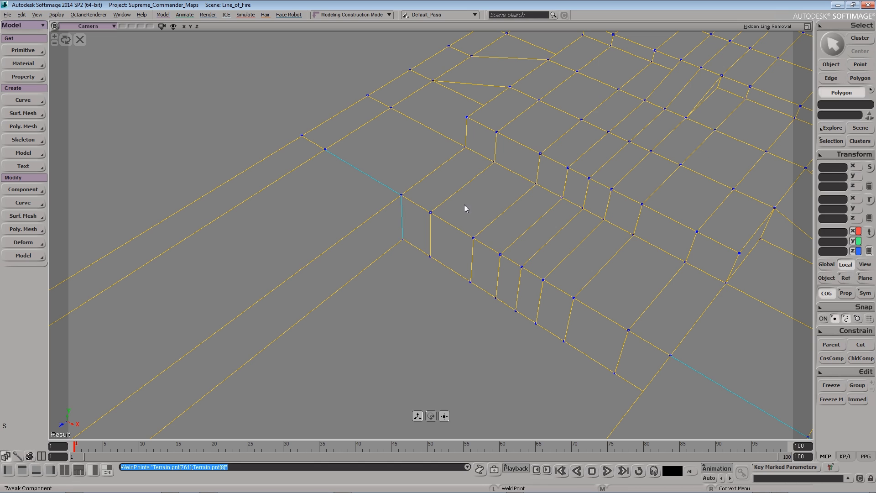
{"action": "left_click_drag", "start_coordinate": [402, 244], "coordinate": [403, 241]}
{"action": "middle_click_drag", "start_coordinate": [402, 242], "coordinate": [428, 255]}
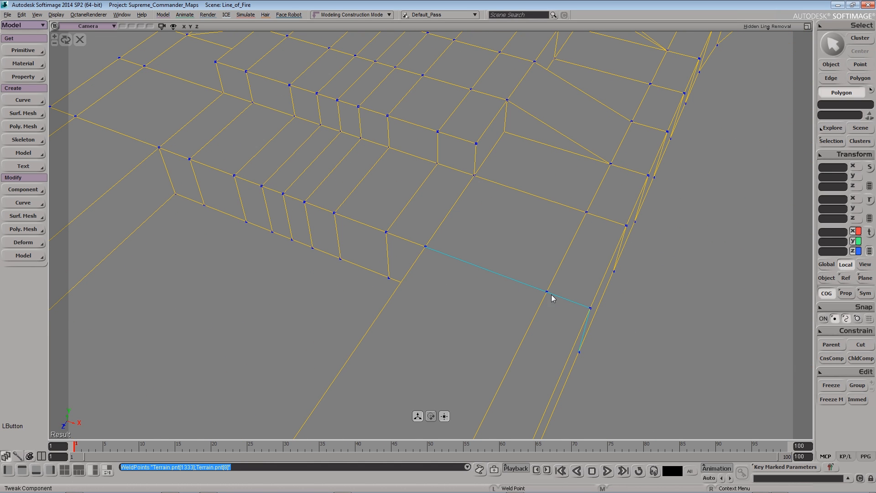
{"action": "middle_click_drag", "start_coordinate": [582, 336], "coordinate": [491, 161]}
{"action": "left_click", "coordinate": [568, 294]}
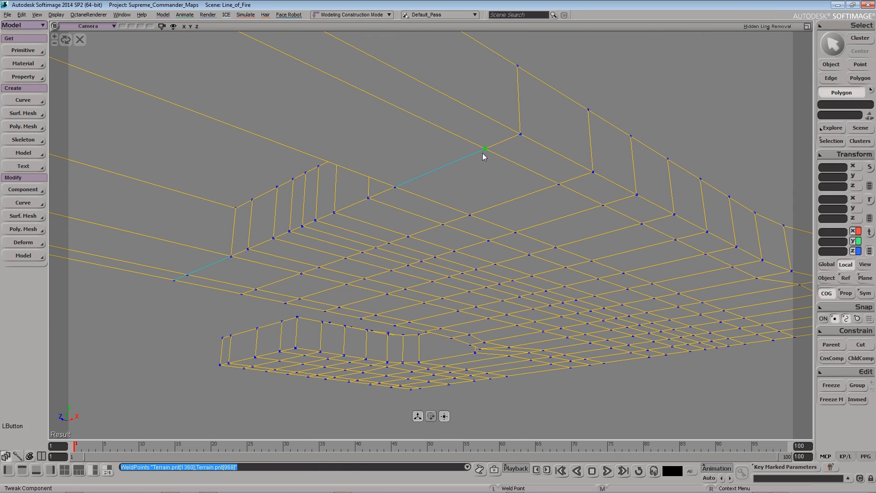
{"action": "left_click_drag", "start_coordinate": [230, 257], "coordinate": [187, 275]}
{"action": "right_click_drag", "start_coordinate": [192, 279], "coordinate": [317, 299]}
{"action": "middle_click_drag", "start_coordinate": [318, 303], "coordinate": [452, 256]}
{"action": "key", "text": "m"}
{"action": "key", "text": "KP_Add"}
{"action": "key", "text": "KP_Subtract"}
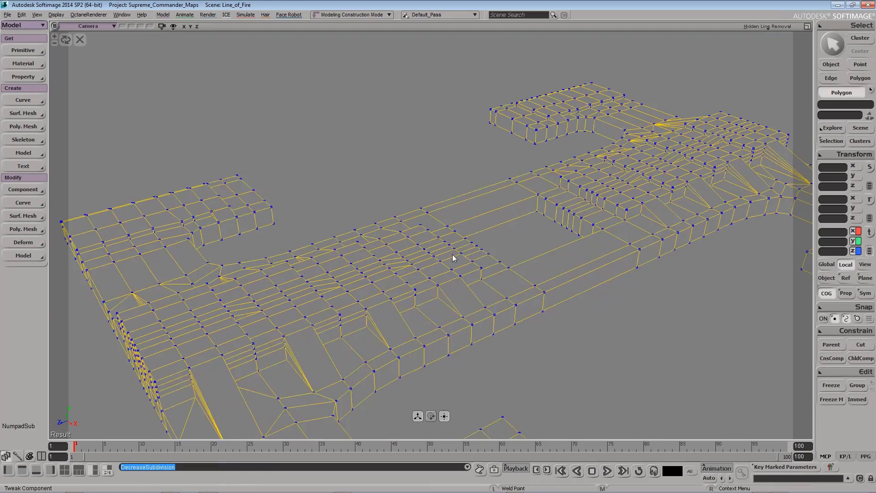
Split the inner walls around the central opening halfway up with an edge loop using the Split Edge tool
{"action": "key", "text": "s"}
{"action": "right_click_drag", "start_coordinate": [452, 259], "coordinate": [342, 223]}
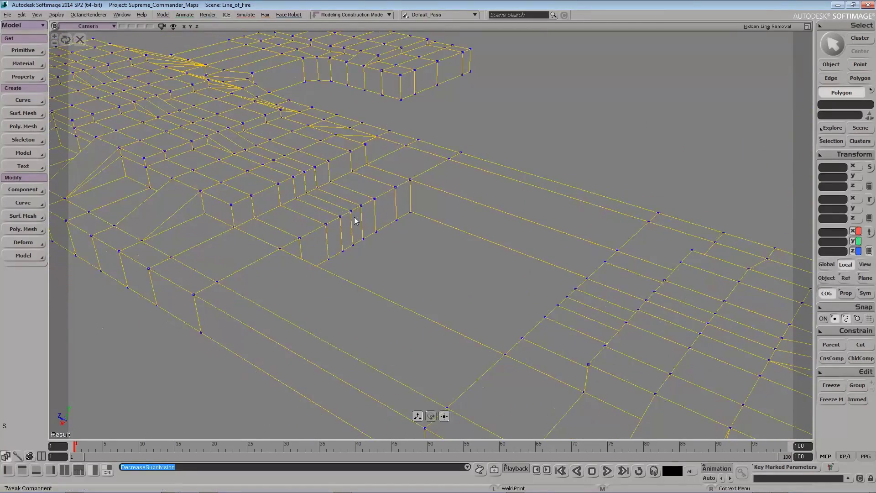
{"action": "left_click", "coordinate": [29, 230]}
{"action": "left_click", "coordinate": [70, 154]}
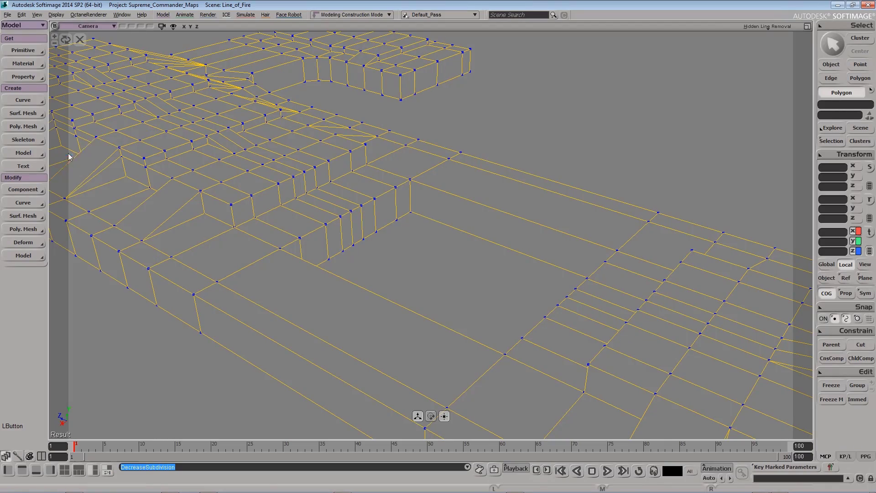
{"action": "middle_click", "coordinate": [396, 219]}
{"action": "key", "text": "s"}
{"action": "right_click_drag", "start_coordinate": [396, 220], "coordinate": [396, 259]}
Delete the whole lower row of inner wall polygons around the central opening
{"action": "key", "text": "u"}
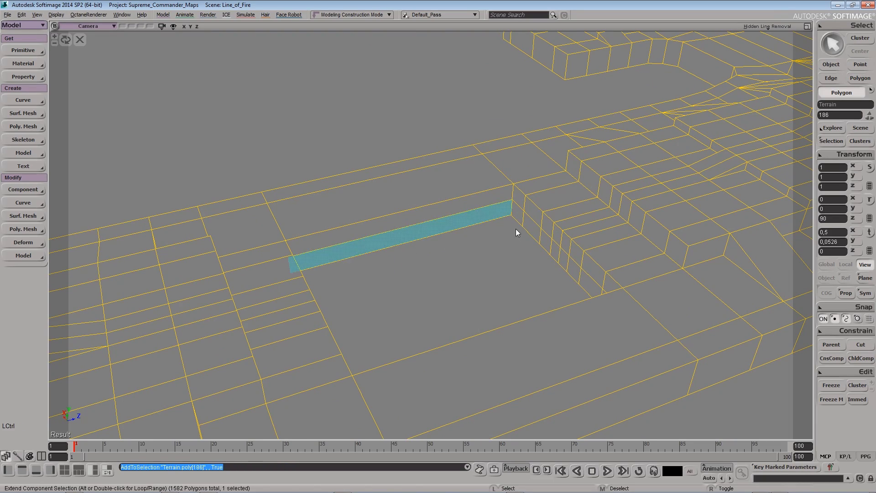
{"action": "left_click", "coordinate": [516, 219], "text": "alt"}
{"action": "key", "text": "s"}
{"action": "right_click_drag", "start_coordinate": [516, 217], "coordinate": [502, 270]}
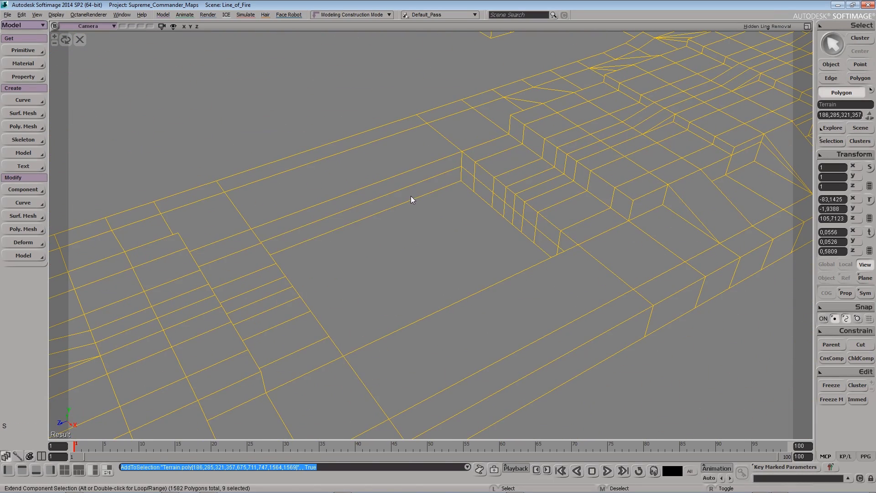
{"action": "left_click", "coordinate": [469, 185], "text": "alt"}
{"action": "key", "text": "s"}
{"action": "right_click_drag", "start_coordinate": [475, 244], "coordinate": [394, 267]}
{"action": "key", "text": "Delete"}
Bridge a pair of facing boundary edges on the upper wall row across the central opening with Bridge Boundary Points/Edges
{"action": "key", "text": "s"}
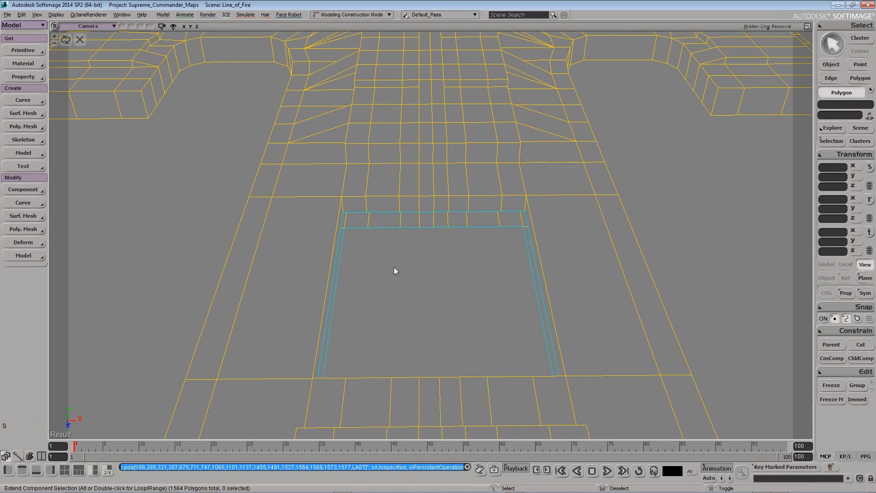
{"action": "key", "text": "e"}
{"action": "left_click", "coordinate": [490, 216], "text": "shift"}
{"action": "key", "text": "s"}
{"action": "right_click_drag", "start_coordinate": [490, 215], "coordinate": [550, 273]}
{"action": "right_click_drag", "start_coordinate": [501, 234], "coordinate": [319, 237]}
{"action": "left_click", "coordinate": [35, 231]}
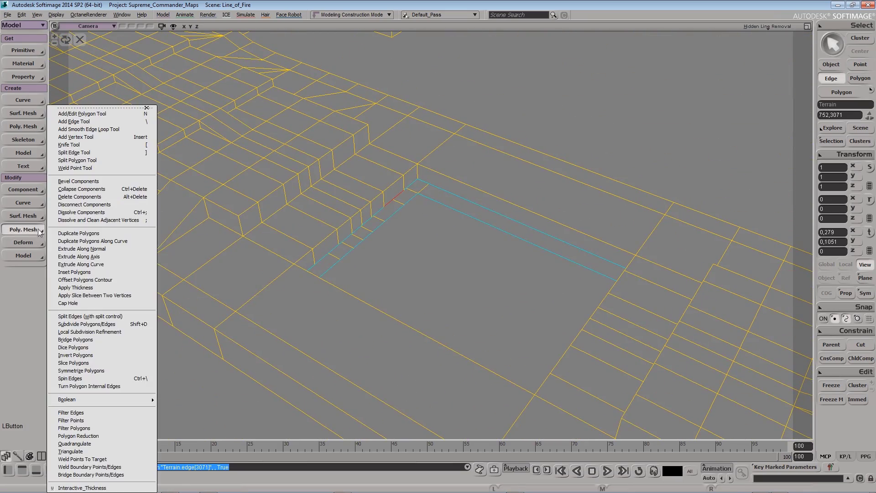
{"action": "left_click", "coordinate": [106, 478]}
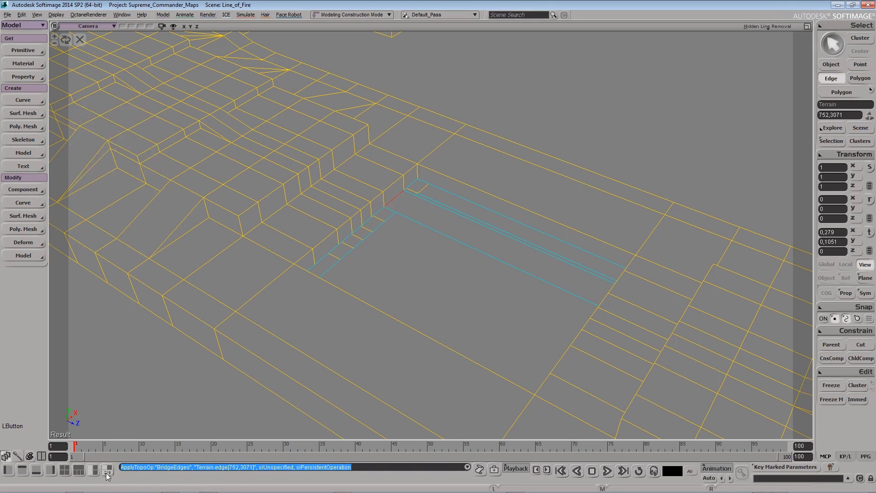
Extend the bridge over the whole opening by enabling Grow Selection with a distance of 2,233, and clear the selection
{"action": "key", "text": "s"}
{"action": "right_click_drag", "start_coordinate": [317, 286], "coordinate": [356, 271]}
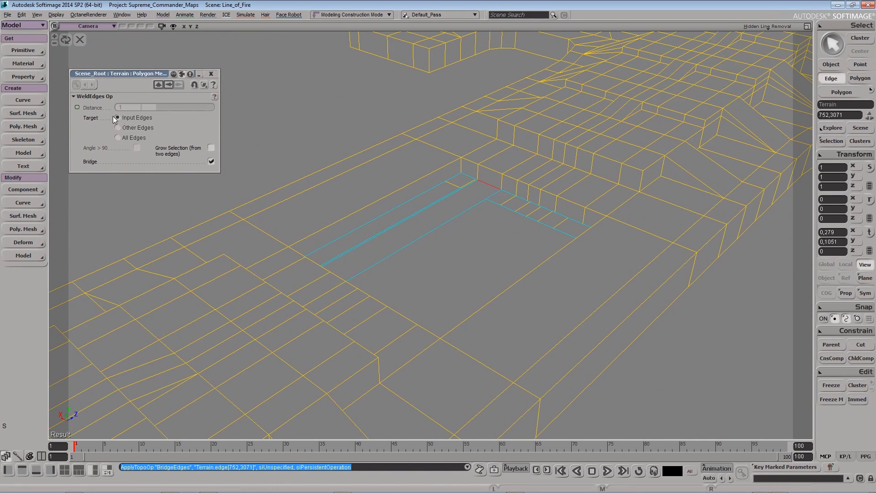
{"action": "left_click", "coordinate": [212, 147]}
{"action": "left_click_drag", "start_coordinate": [144, 107], "coordinate": [174, 109]}
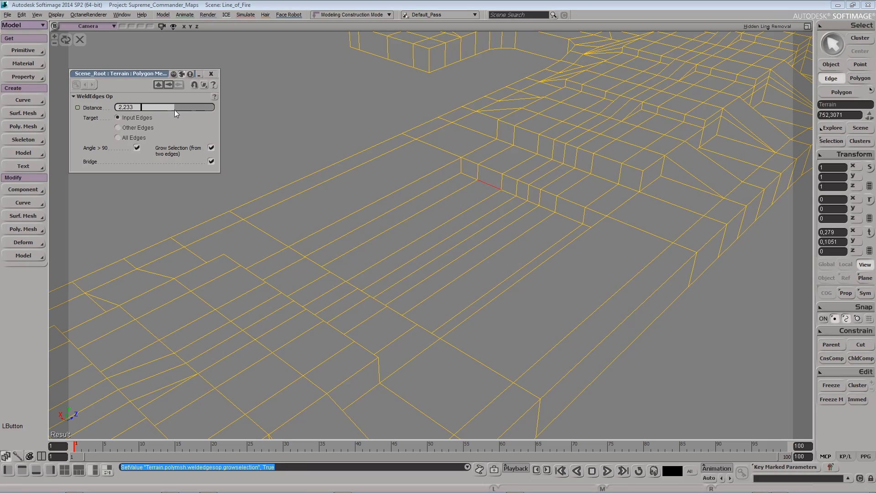
{"action": "left_click", "coordinate": [211, 73]}
{"action": "right_click_drag", "start_coordinate": [234, 113], "coordinate": [467, 281]}
{"action": "key", "text": "ctrl+shift+a"}
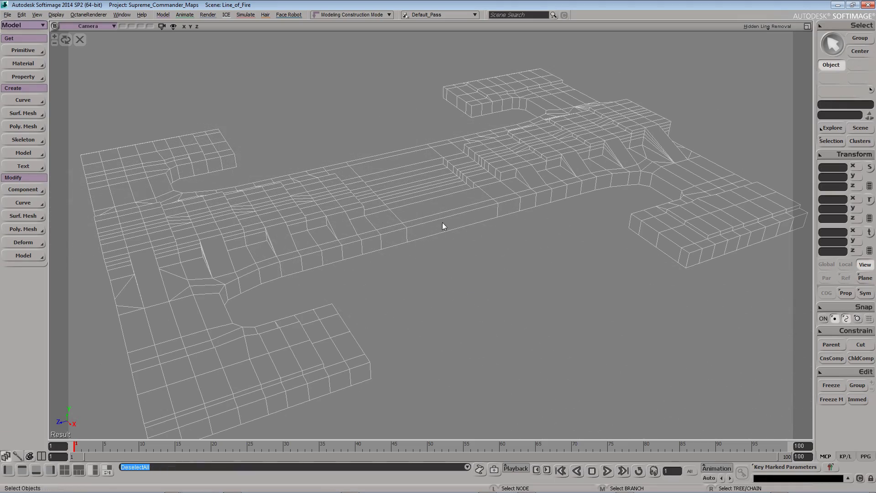
Duplicate the top polygon on the lower ledge at one outer corner of the Terrain mesh
{"action": "left_click", "coordinate": [440, 218]}
{"action": "key", "text": "s"}
{"action": "right_click_drag", "start_coordinate": [468, 270], "coordinate": [449, 322]}
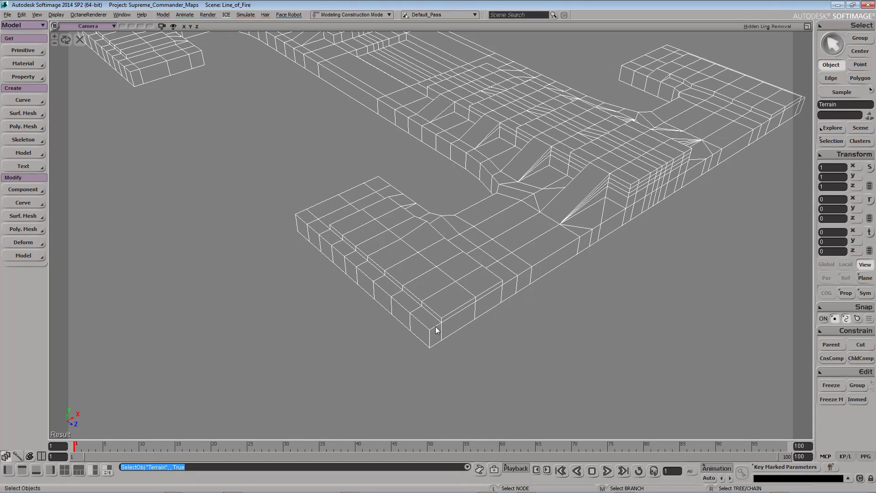
{"action": "key", "text": "u"}
{"action": "left_click", "coordinate": [428, 320]}
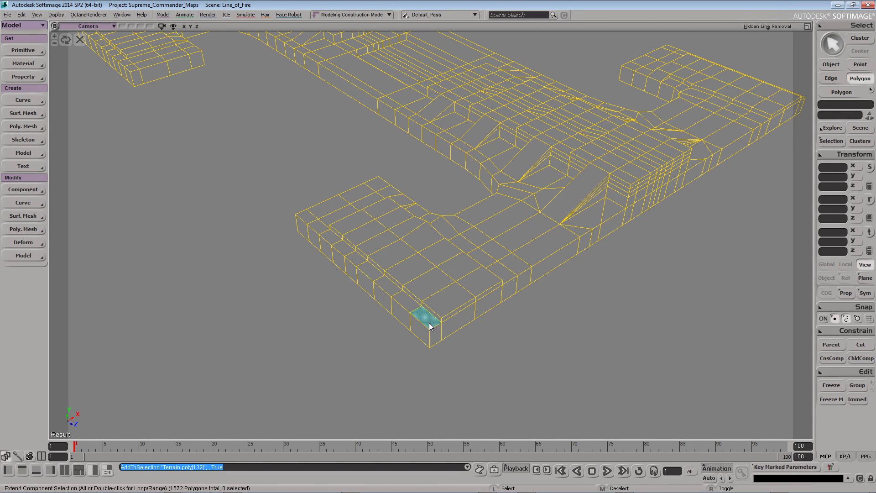
{"action": "left_click", "coordinate": [29, 226]}
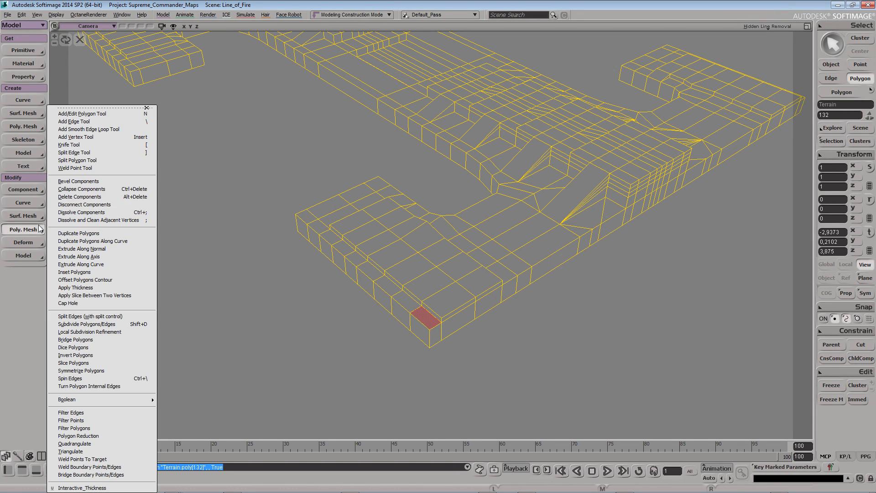
{"action": "left_click", "coordinate": [80, 234]}
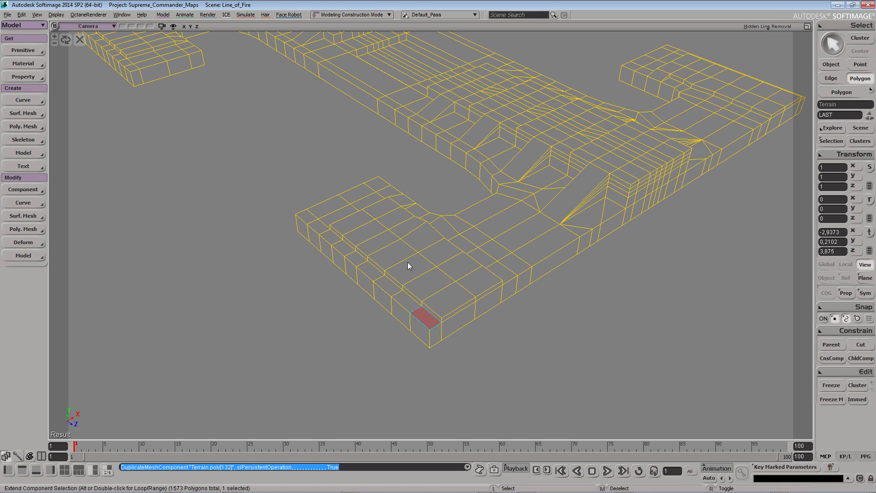
Move the duplicated polygon outward along X, clear of the Terrain's outer corner, and scale it down to a small square
{"action": "left_click_drag", "start_coordinate": [467, 299], "coordinate": [442, 342]}
{"action": "key", "text": "s"}
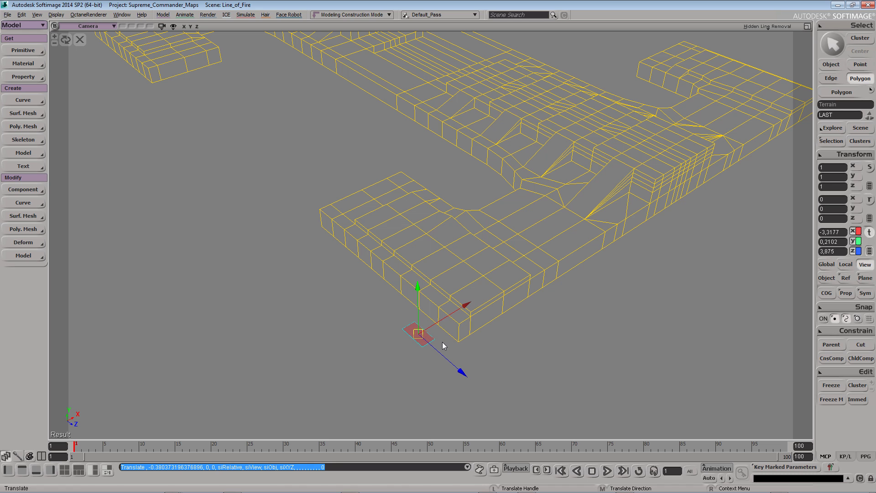
{"action": "right_click_drag", "start_coordinate": [480, 340], "coordinate": [391, 324]}
{"action": "key", "text": "x"}
{"action": "left_click_drag", "start_coordinate": [334, 316], "coordinate": [275, 315]}
{"action": "key", "text": "s"}
{"action": "right_click_drag", "start_coordinate": [410, 359], "coordinate": [518, 324]}
{"action": "middle_click_drag", "start_coordinate": [518, 328], "coordinate": [473, 333]}
{"action": "key", "text": "x"}
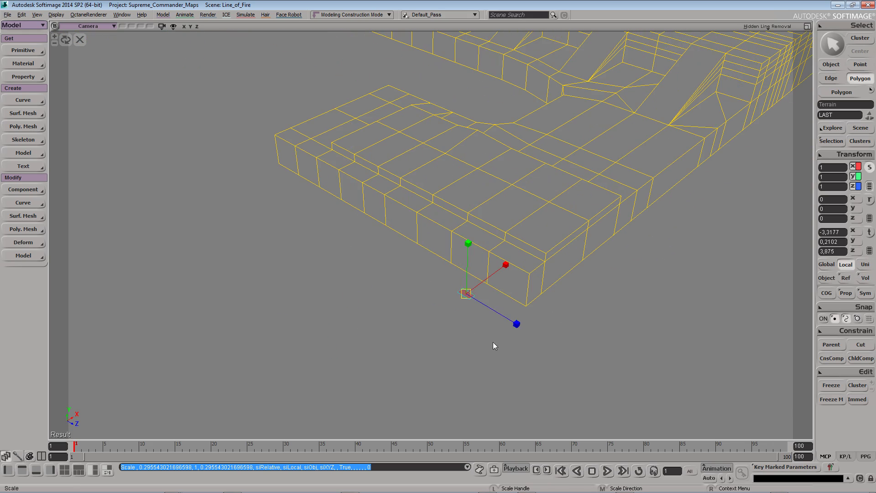
{"action": "left_click_drag", "start_coordinate": [468, 316], "coordinate": [461, 315]}
{"action": "key", "text": "s"}
{"action": "right_click_drag", "start_coordinate": [461, 315], "coordinate": [488, 289]}
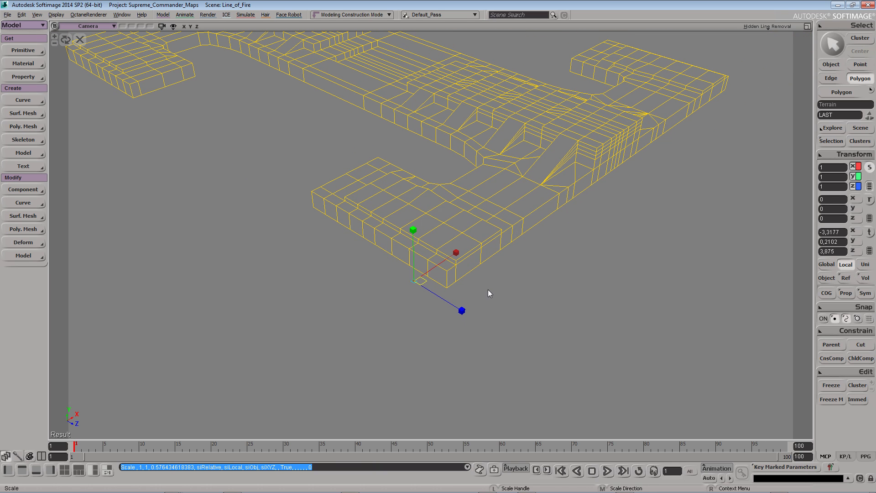
Set the small detached polygon's height to Y 0
{"action": "key", "text": "v"}
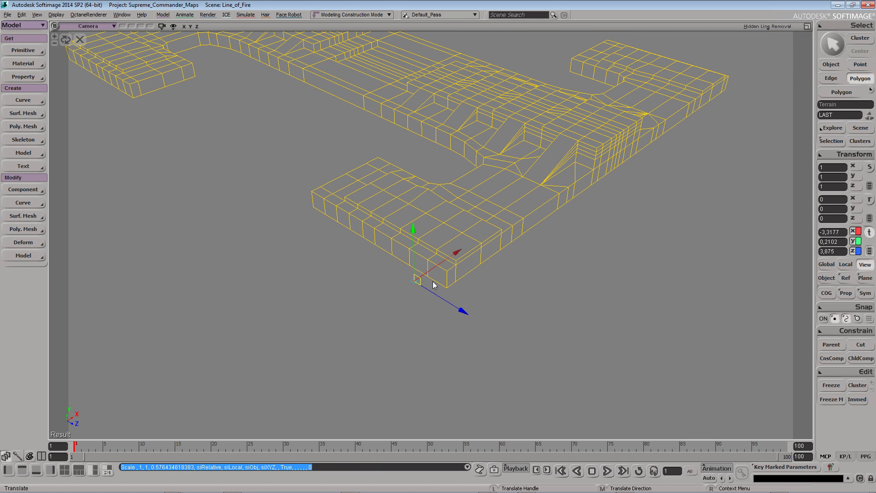
{"action": "type", "text": "0"}
{"action": "key", "text": "Return"}
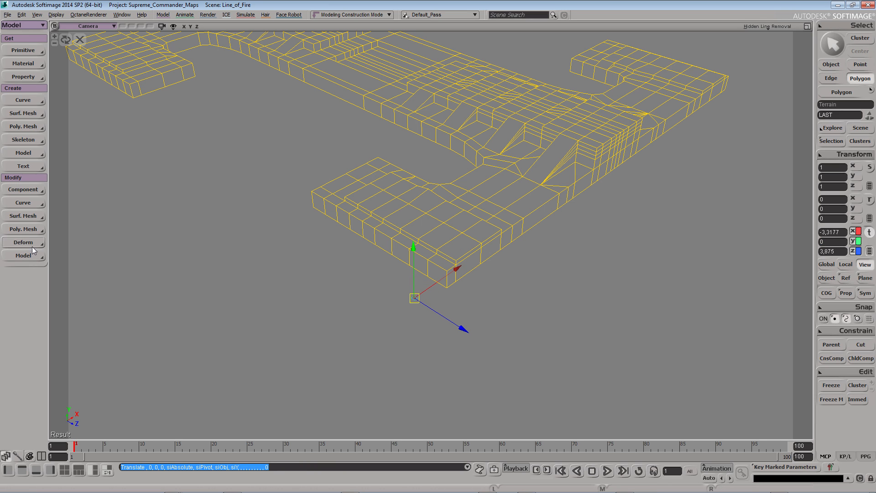
Duplicate the small polygon, shift the copy slightly along Z and set its height to Y 1
{"action": "left_click", "coordinate": [26, 230]}
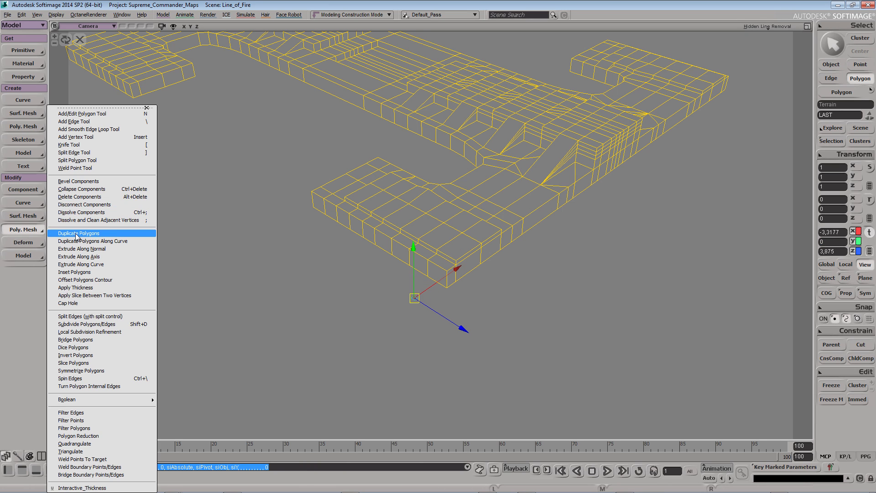
{"action": "left_click", "coordinate": [75, 234]}
{"action": "left_click_drag", "start_coordinate": [413, 251], "coordinate": [413, 247]}
{"action": "scroll", "coordinate": [600, 303], "scroll_direction": "up", "scroll_amount": 10}
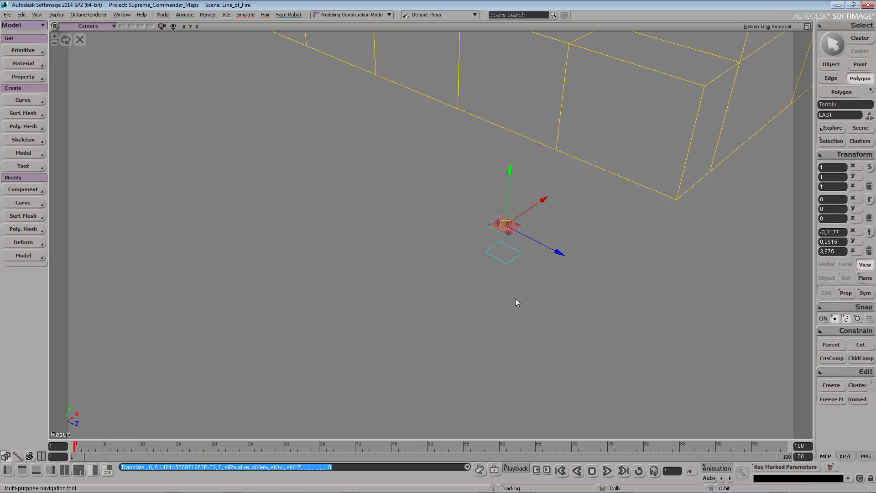
{"action": "key", "text": "v"}
{"action": "left_click_drag", "start_coordinate": [467, 281], "coordinate": [428, 283]}
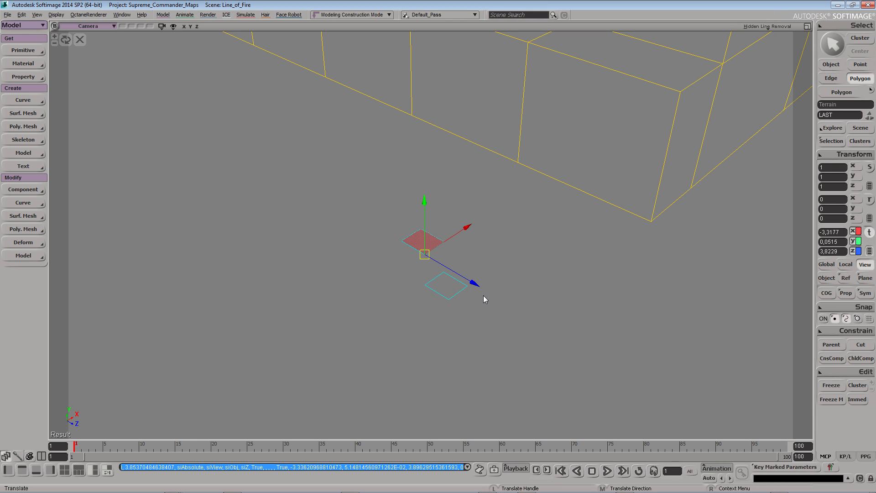
{"action": "left_click", "coordinate": [838, 245]}
{"action": "type", "text": "1"}
{"action": "key", "text": "Return"}
Return to object selection and end the isolation of the Terrain so the Zero and One grid planes are shown
{"action": "scroll", "coordinate": [412, 241], "scroll_direction": "down", "scroll_amount": 10}
{"action": "key", "text": "s"}
{"action": "right_click_drag", "start_coordinate": [429, 214], "coordinate": [360, 223]}
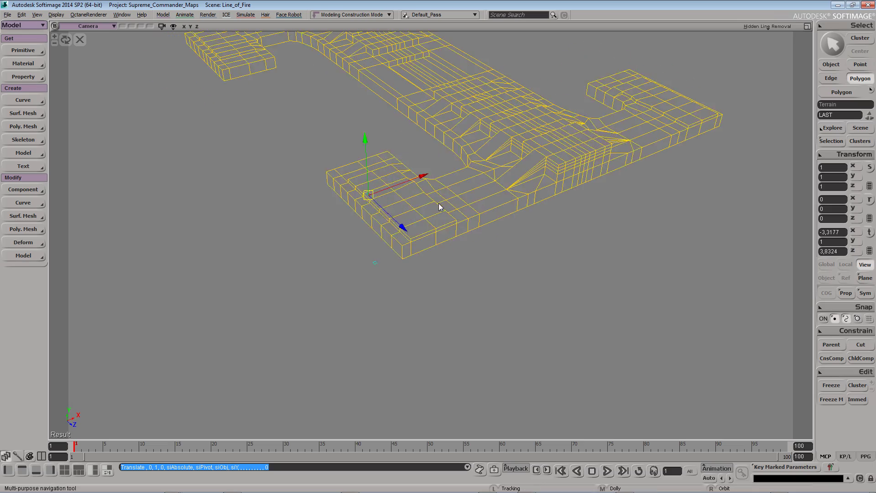
{"action": "key", "text": "space"}
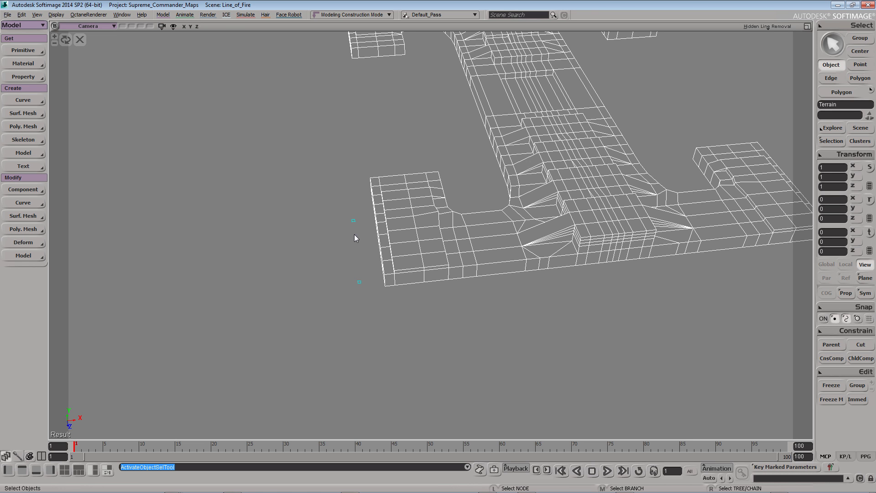
{"action": "right_click_drag", "start_coordinate": [360, 286], "coordinate": [410, 201]}
{"action": "key", "text": "s"}
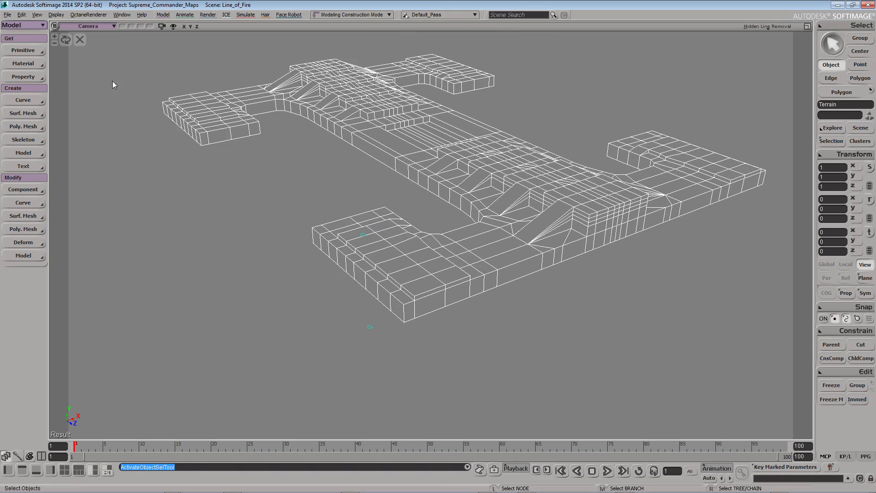
{"action": "left_click", "coordinate": [80, 40]}
{"action": "key", "text": "s"}
{"action": "right_click_drag", "start_coordinate": [508, 267], "coordinate": [368, 215]}
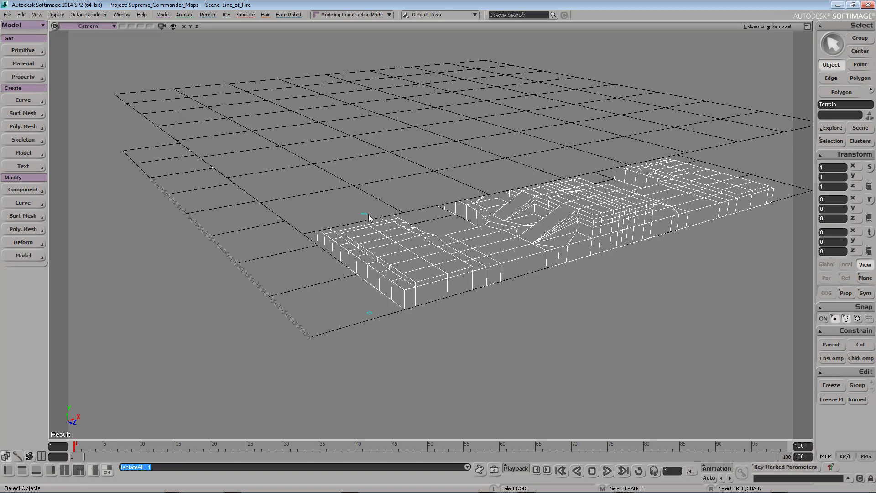
{"action": "key", "text": "s"}
{"action": "right_click_drag", "start_coordinate": [375, 317], "coordinate": [422, 190]}
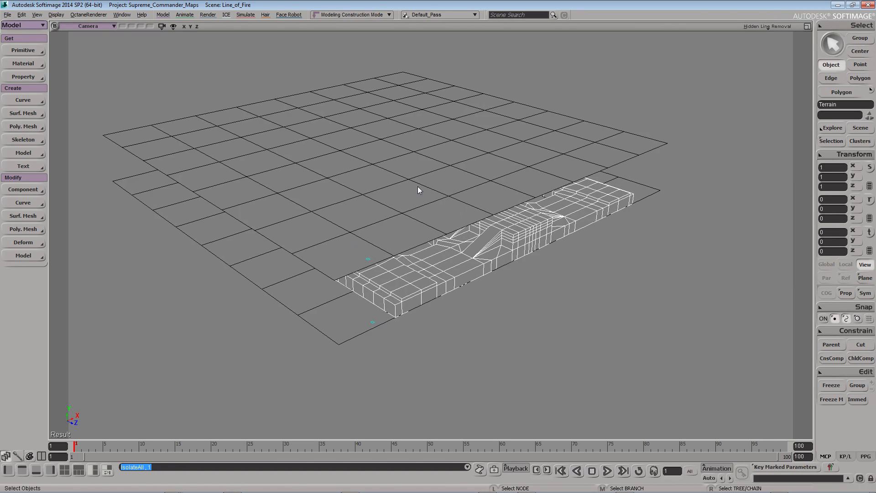
Apply a Planar XZ texture projection to the upper grid plane One and freeze the object
{"action": "left_click", "coordinate": [435, 203]}
{"action": "mouse_move", "coordinate": [502, 239]}
{"action": "right_mouse_down"}
{"action": "mouse_move", "coordinate": [495, 240]}
{"action": "mouse_move", "coordinate": [511, 224]}
{"action": "mouse_move", "coordinate": [510, 245]}
{"action": "right_mouse_up"}
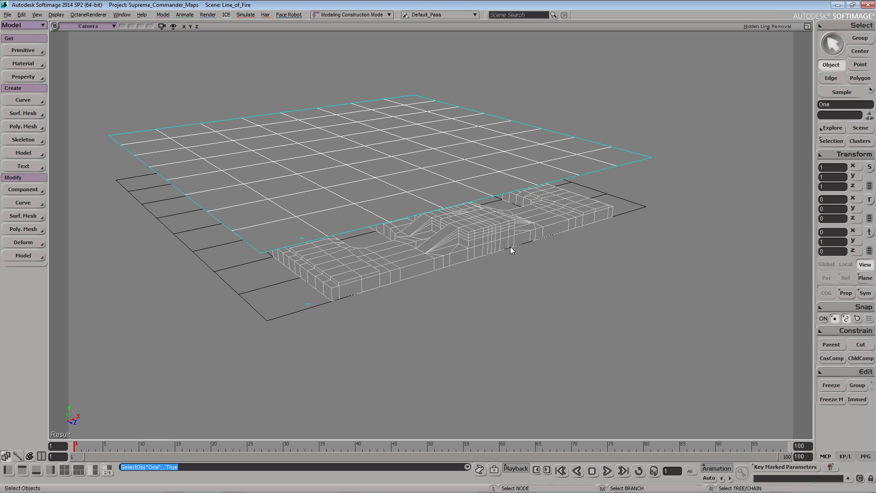
{"action": "key", "text": "8"}
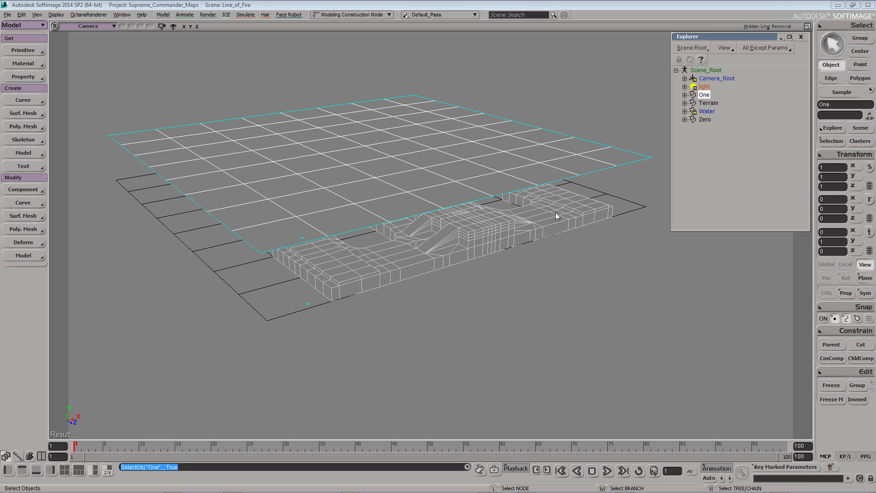
{"action": "left_click", "coordinate": [685, 95]}
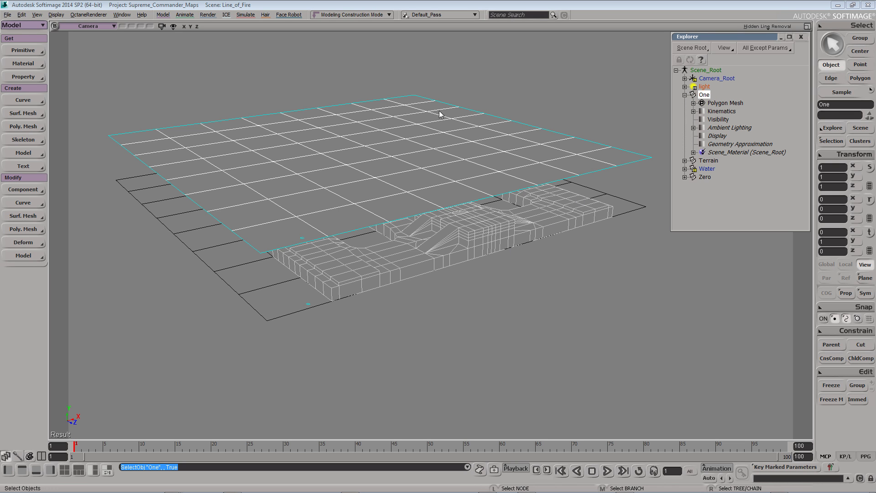
{"action": "left_click", "coordinate": [27, 76]}
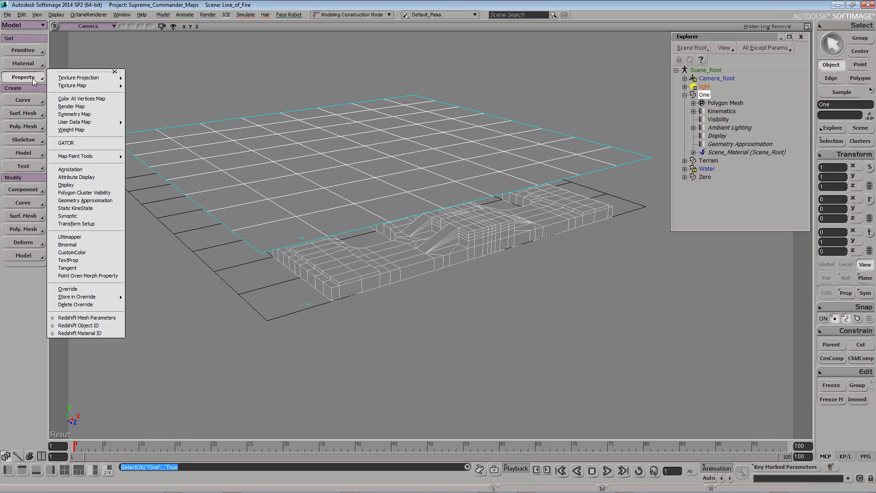
{"action": "mouse_move", "coordinate": [81, 79]}
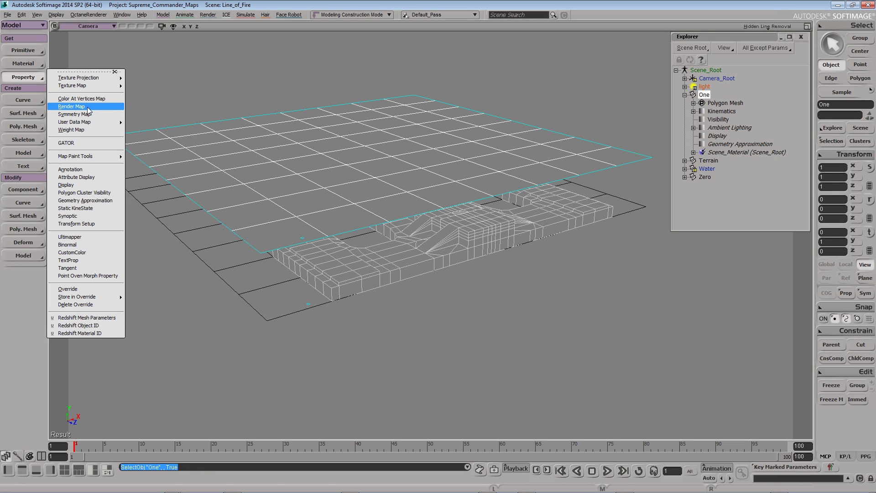
{"action": "left_click", "coordinate": [165, 109]}
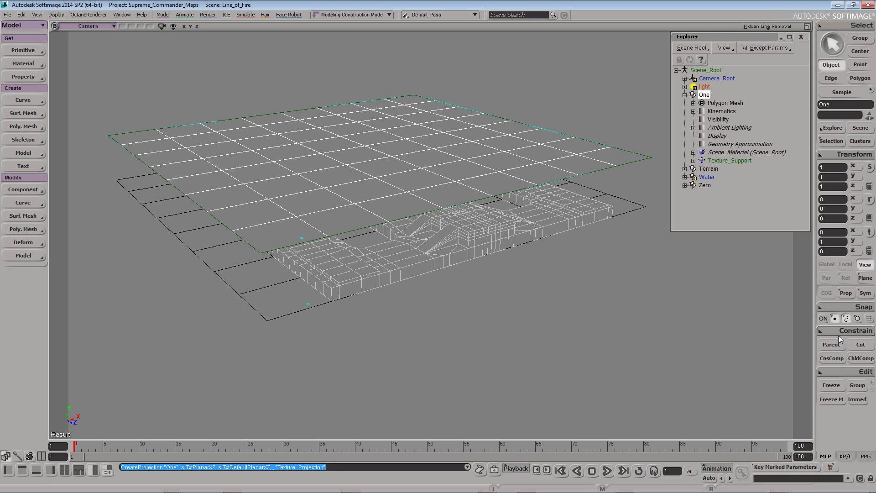
{"action": "left_click", "coordinate": [831, 385]}
Check the One plane's UV layout in the Texture Editor and its texture coordinate cluster in the Explorer
{"action": "key", "text": "s"}
{"action": "left_click_drag", "start_coordinate": [493, 183], "coordinate": [477, 187]}
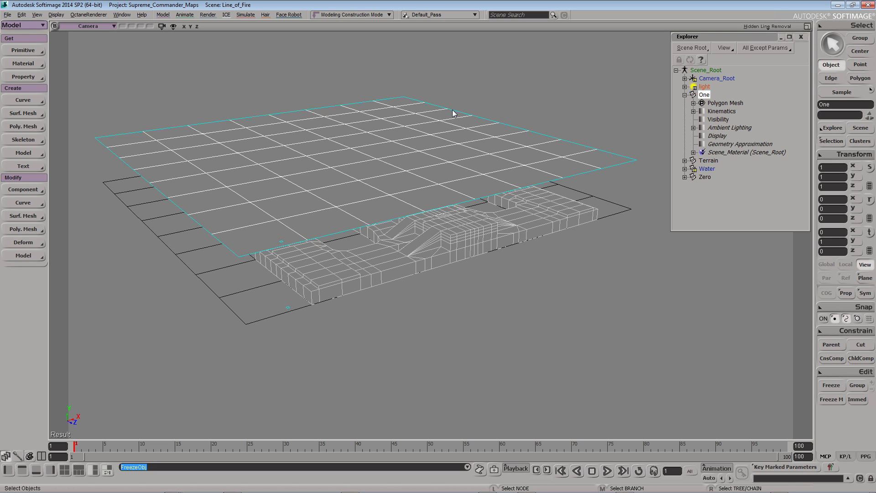
{"action": "key", "text": "alt+7"}
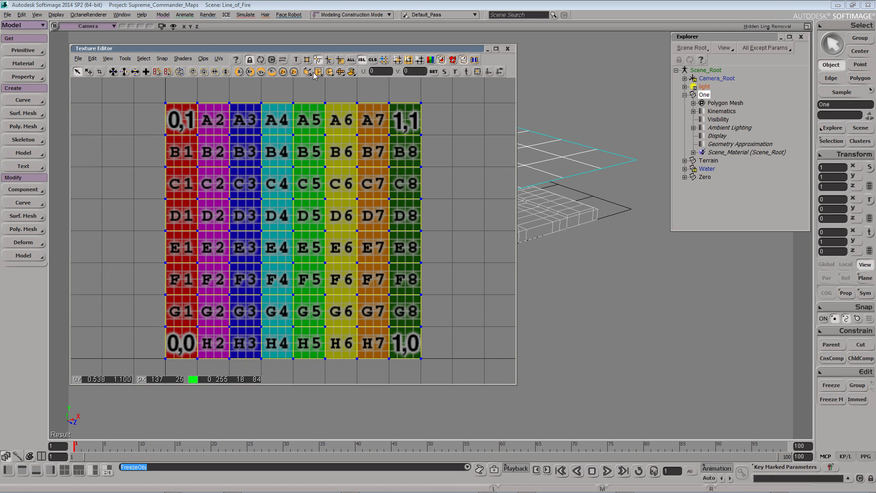
{"action": "left_click", "coordinate": [508, 50]}
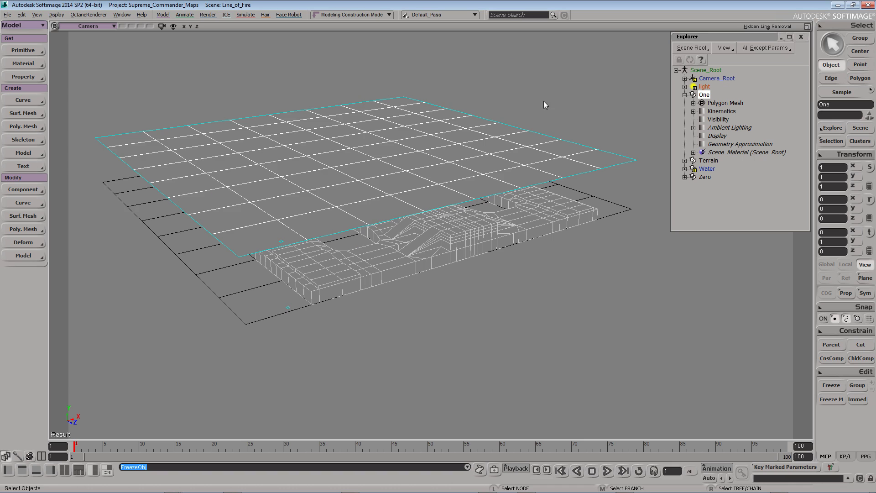
{"action": "left_click", "coordinate": [551, 81]}
{"action": "left_click", "coordinate": [496, 142]}
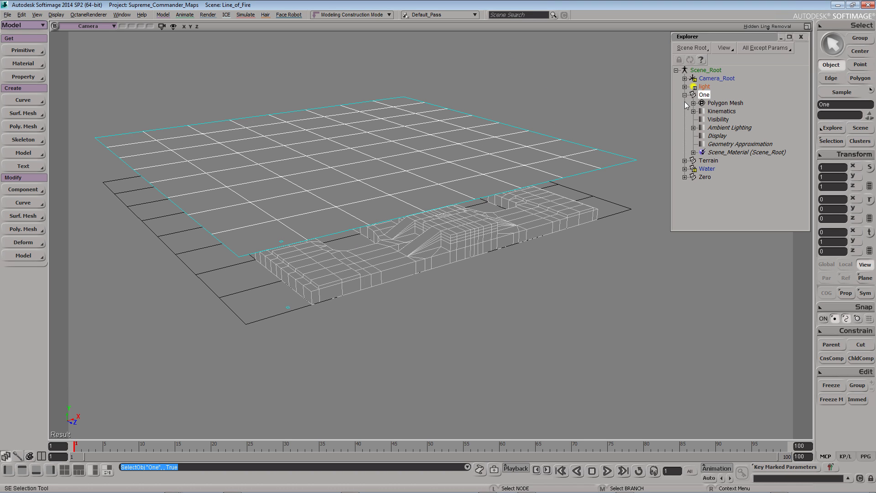
{"action": "left_click", "coordinate": [693, 103]}
{"action": "left_click", "coordinate": [702, 143]}
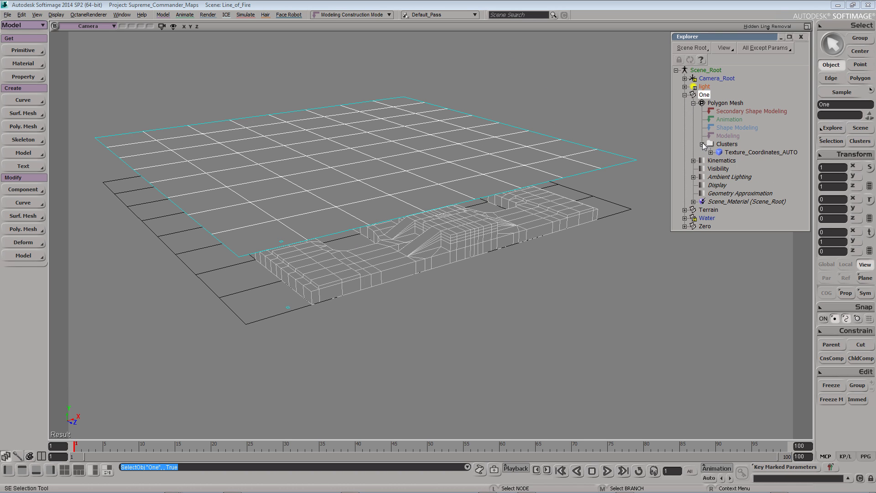
{"action": "left_click", "coordinate": [710, 153]}
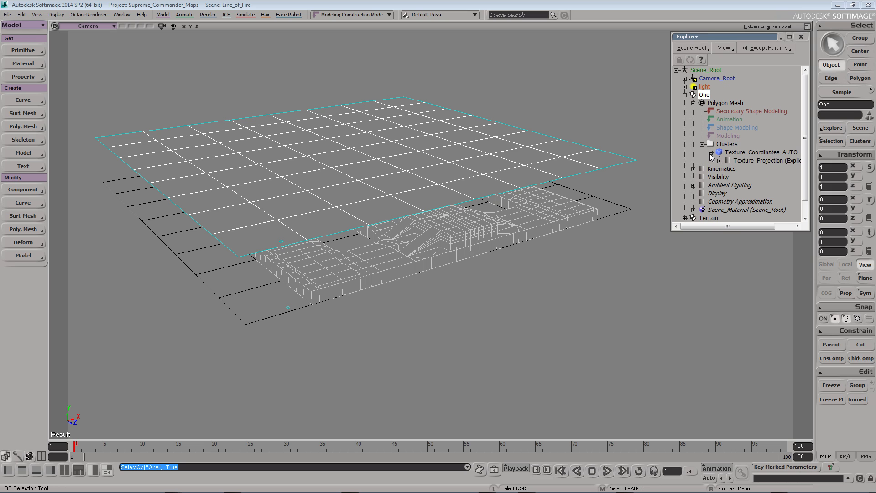
{"action": "left_click", "coordinate": [684, 95]}
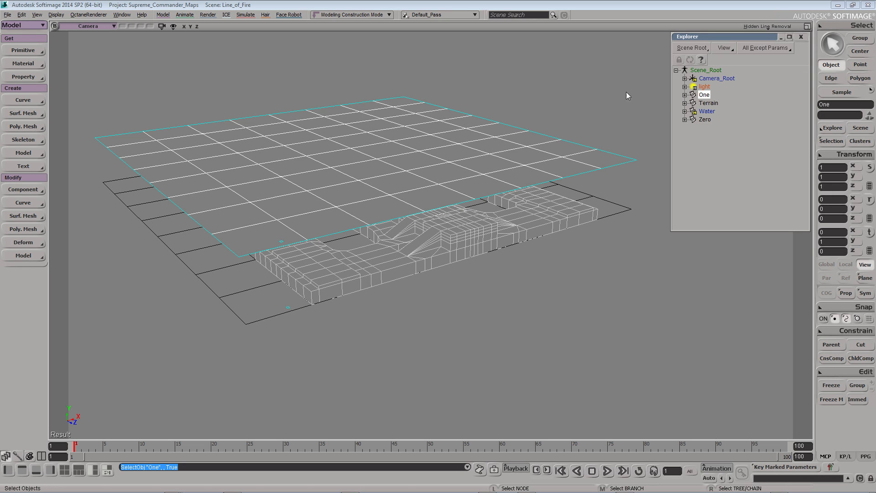
Add an Ultimapper property to the One plane and pick Terrain as its high resolution source
{"action": "left_click", "coordinate": [24, 74]}
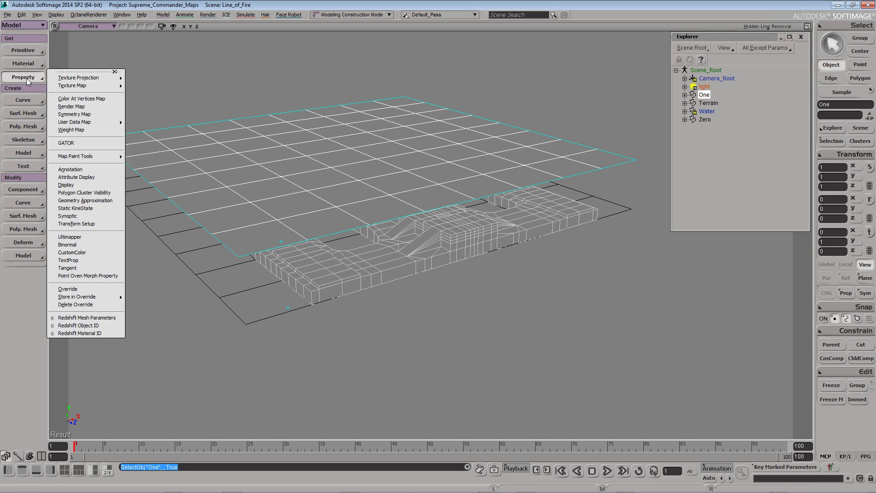
{"action": "left_click", "coordinate": [91, 237]}
{"action": "mouse_move", "coordinate": [148, 40]}
{"action": "left_mouse_down"}
{"action": "mouse_move", "coordinate": [129, 42]}
{"action": "mouse_move", "coordinate": [141, 42]}
{"action": "left_mouse_up"}
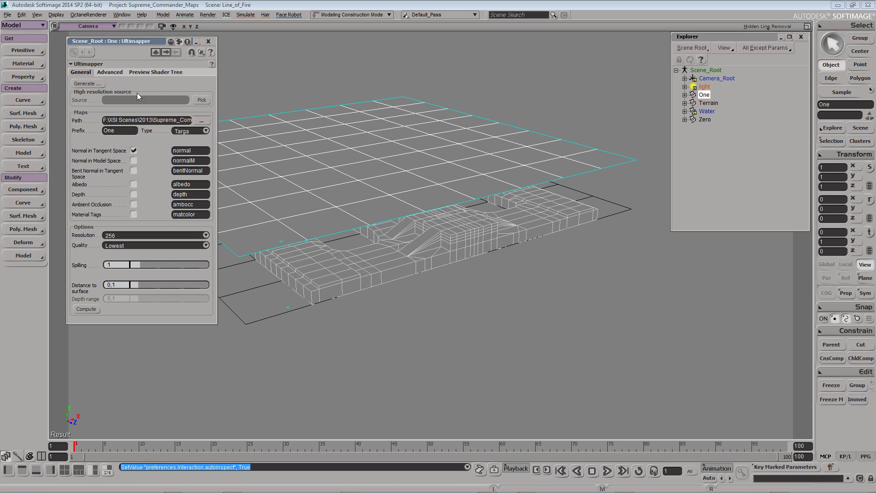
{"action": "left_click", "coordinate": [203, 100]}
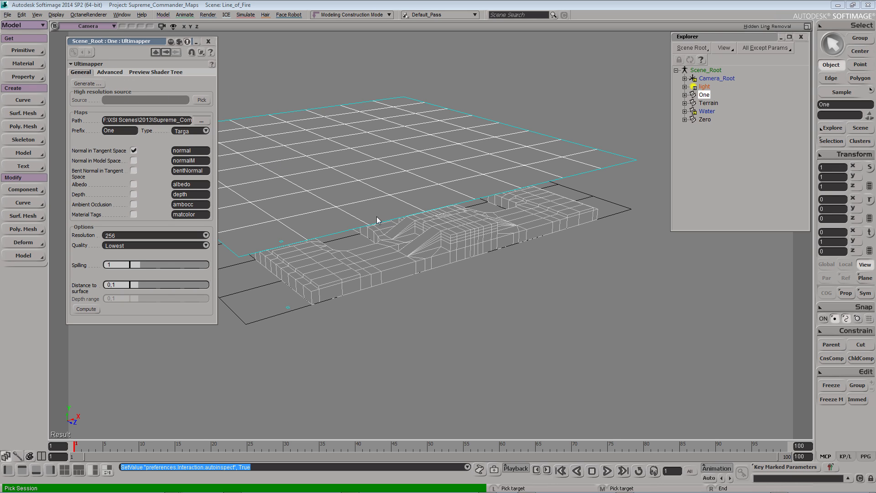
{"action": "left_click", "coordinate": [467, 242]}
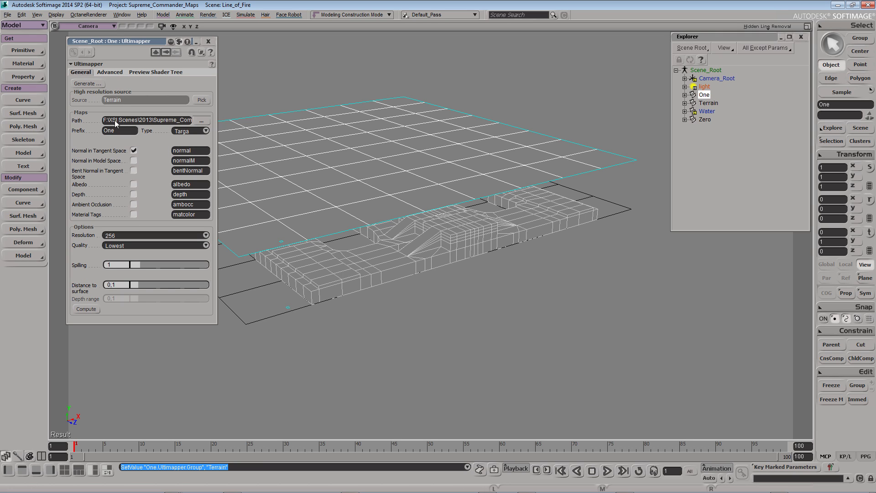
Set the Ultimapper map path to the Line of Fire folder inside Map Making
{"action": "left_click", "coordinate": [202, 121]}
{"action": "double_click", "coordinate": [79, 163]}
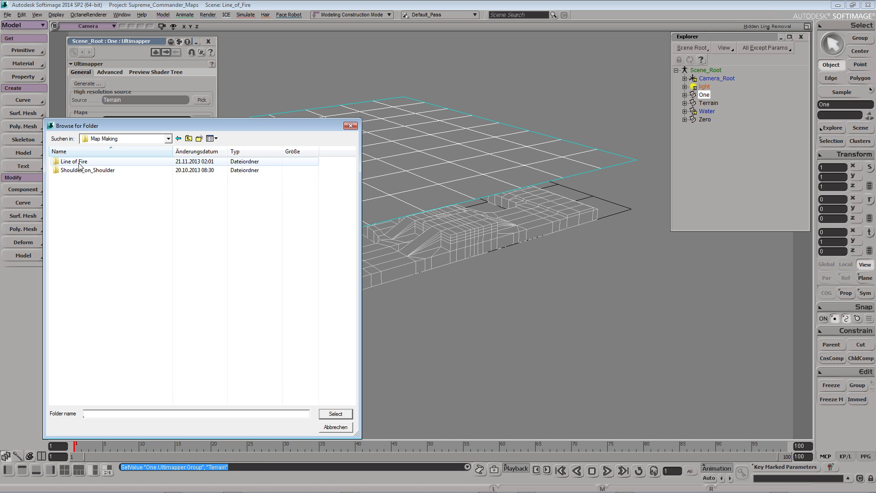
{"action": "double_click", "coordinate": [79, 162]}
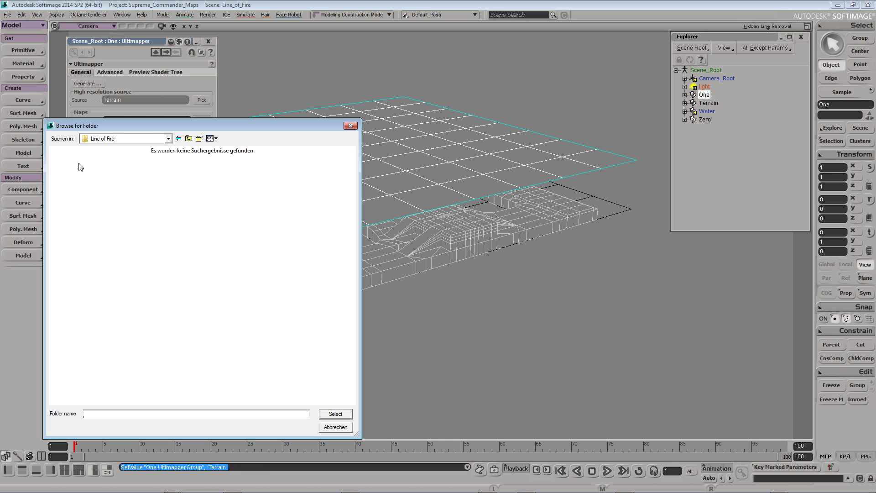
{"action": "left_click", "coordinate": [335, 414]}
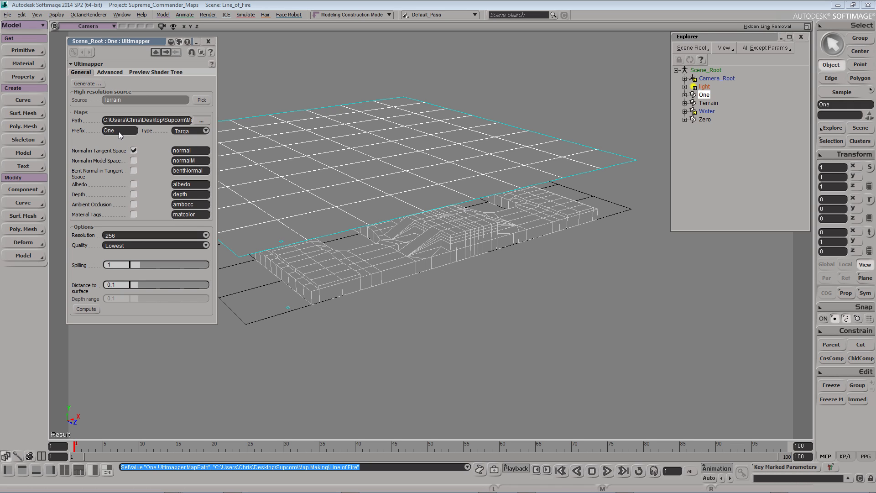
Set the Ultimapper map prefix to Heightmap and the image type to 16-bit TIFF
{"action": "type", "text": "Heightmap"}
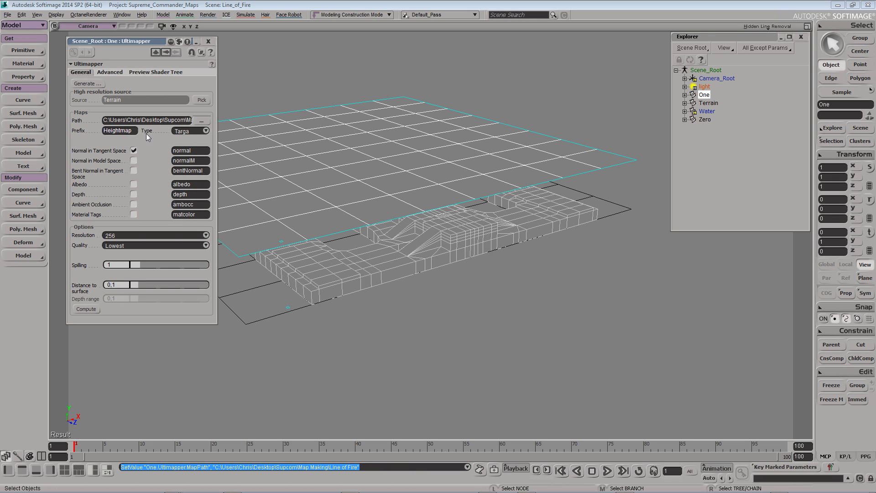
{"action": "left_click", "coordinate": [207, 131]}
{"action": "left_click", "coordinate": [207, 130]}
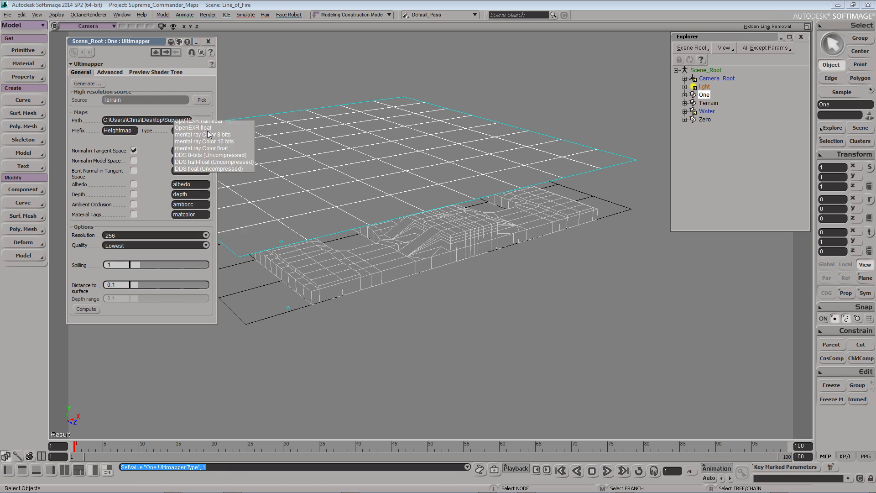
{"action": "left_click", "coordinate": [198, 165]}
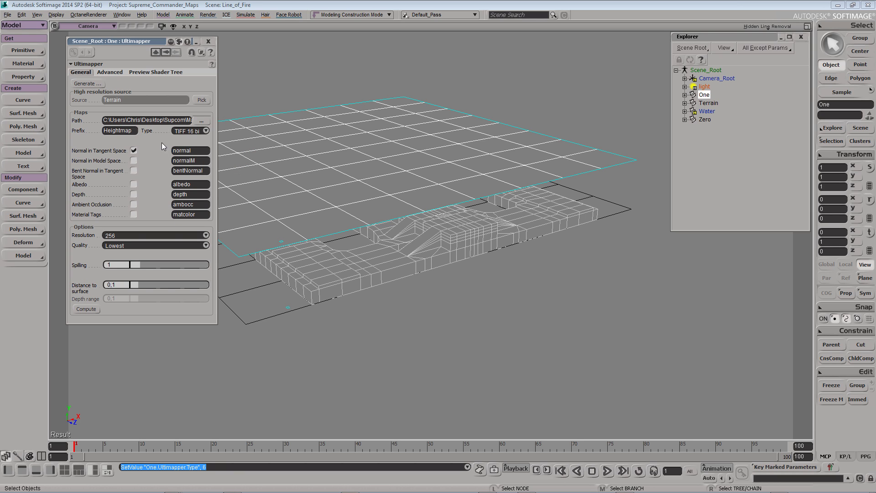
Enable only the Depth map in place of Normal in Tangent Space, with resolution 1024 and Highest quality
{"action": "left_click", "coordinate": [134, 150]}
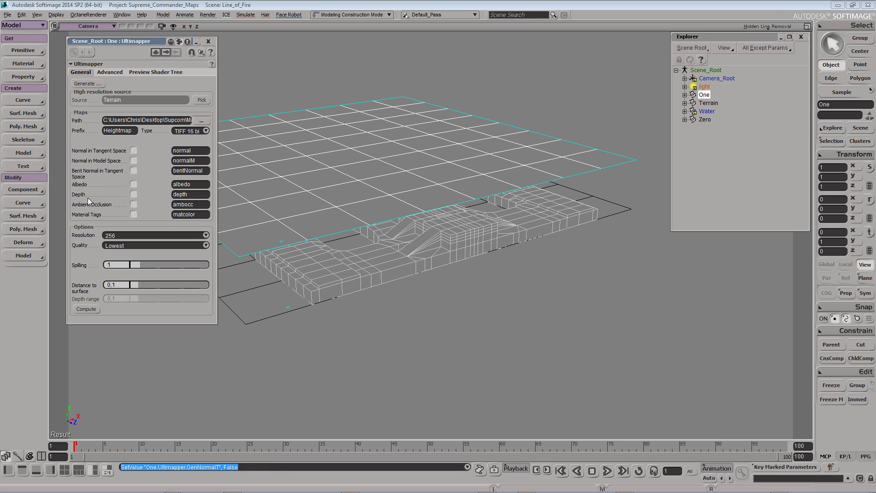
{"action": "left_click", "coordinate": [134, 195]}
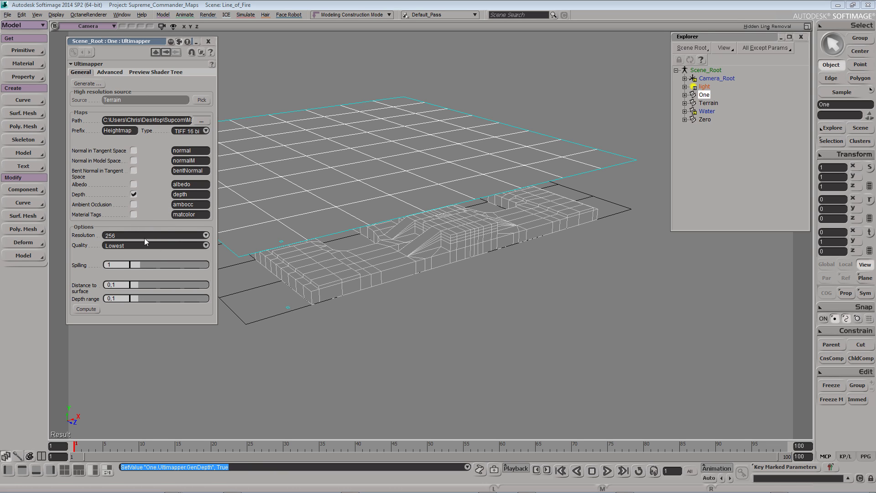
{"action": "left_click", "coordinate": [163, 234]}
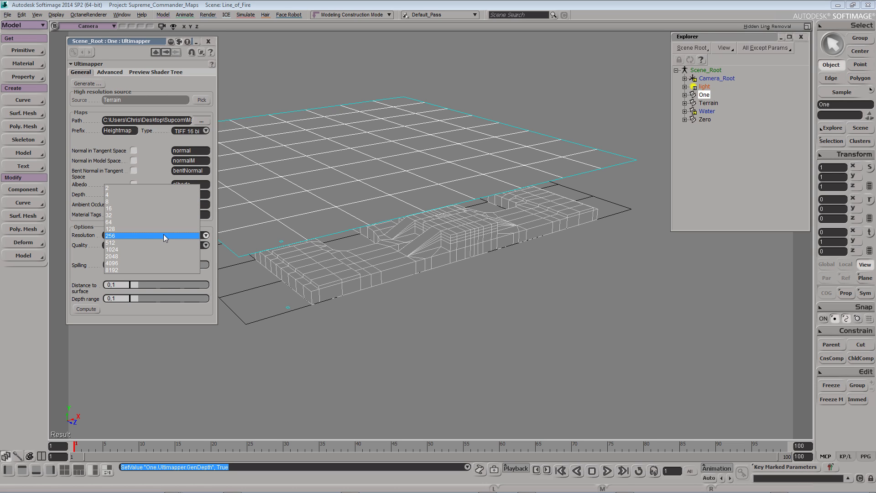
{"action": "left_click", "coordinate": [136, 249]}
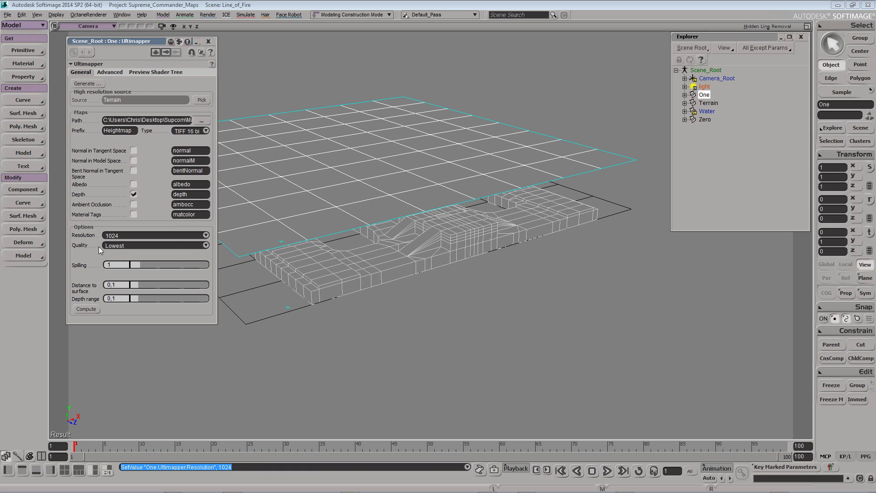
{"action": "left_click", "coordinate": [206, 246]}
{"action": "left_click", "coordinate": [165, 273]}
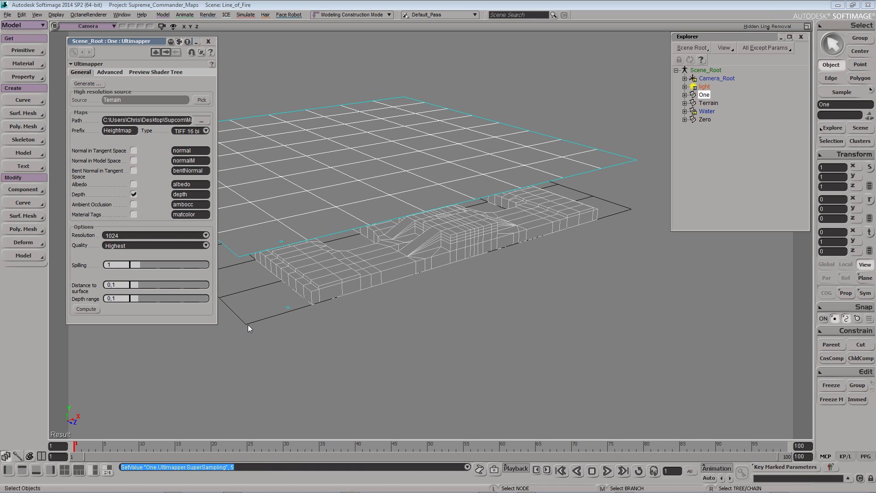
Compute the Ultimapper surface distance and depth range automatically, and generate the depth map
{"action": "left_click", "coordinate": [86, 309]}
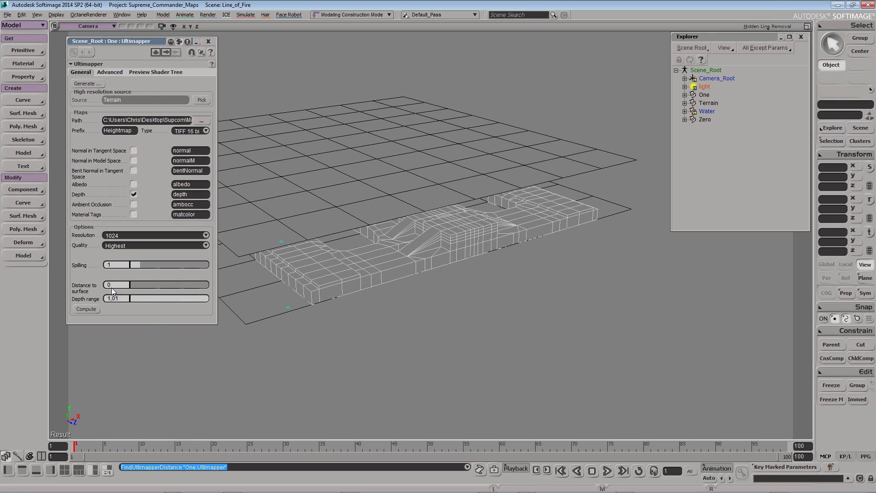
{"action": "left_click_drag", "start_coordinate": [144, 40], "coordinate": [139, 43]}
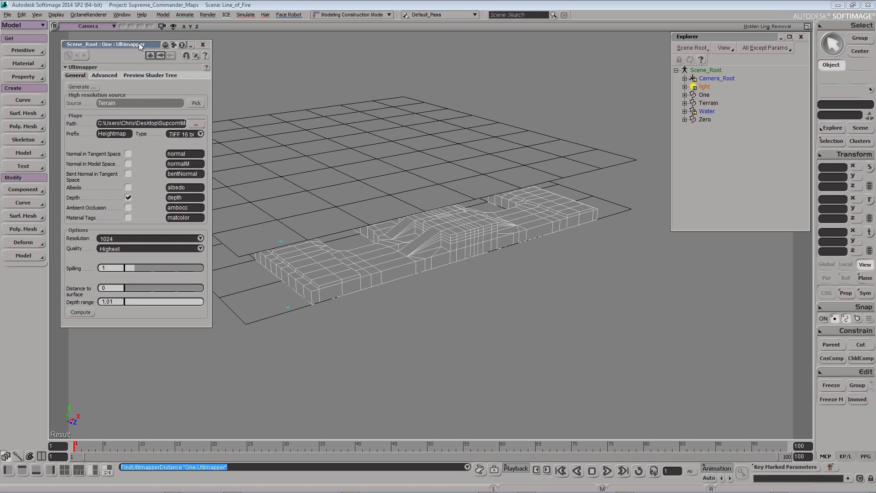
{"action": "left_click", "coordinate": [81, 87]}
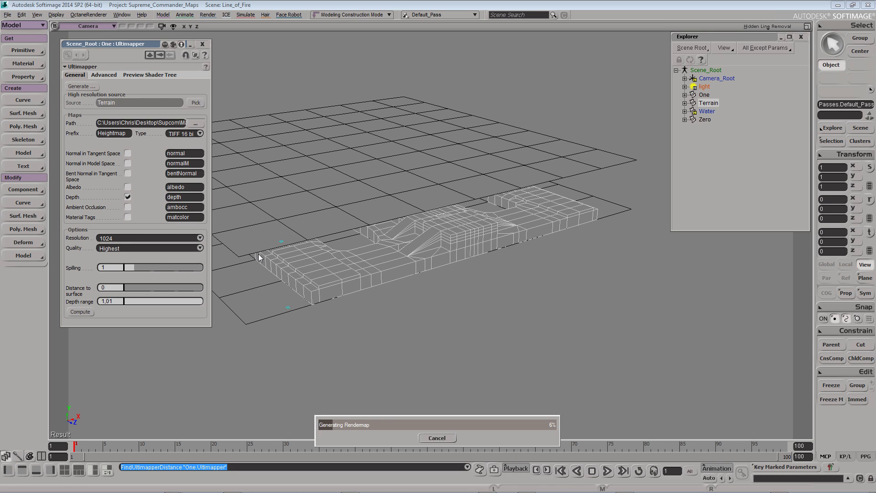